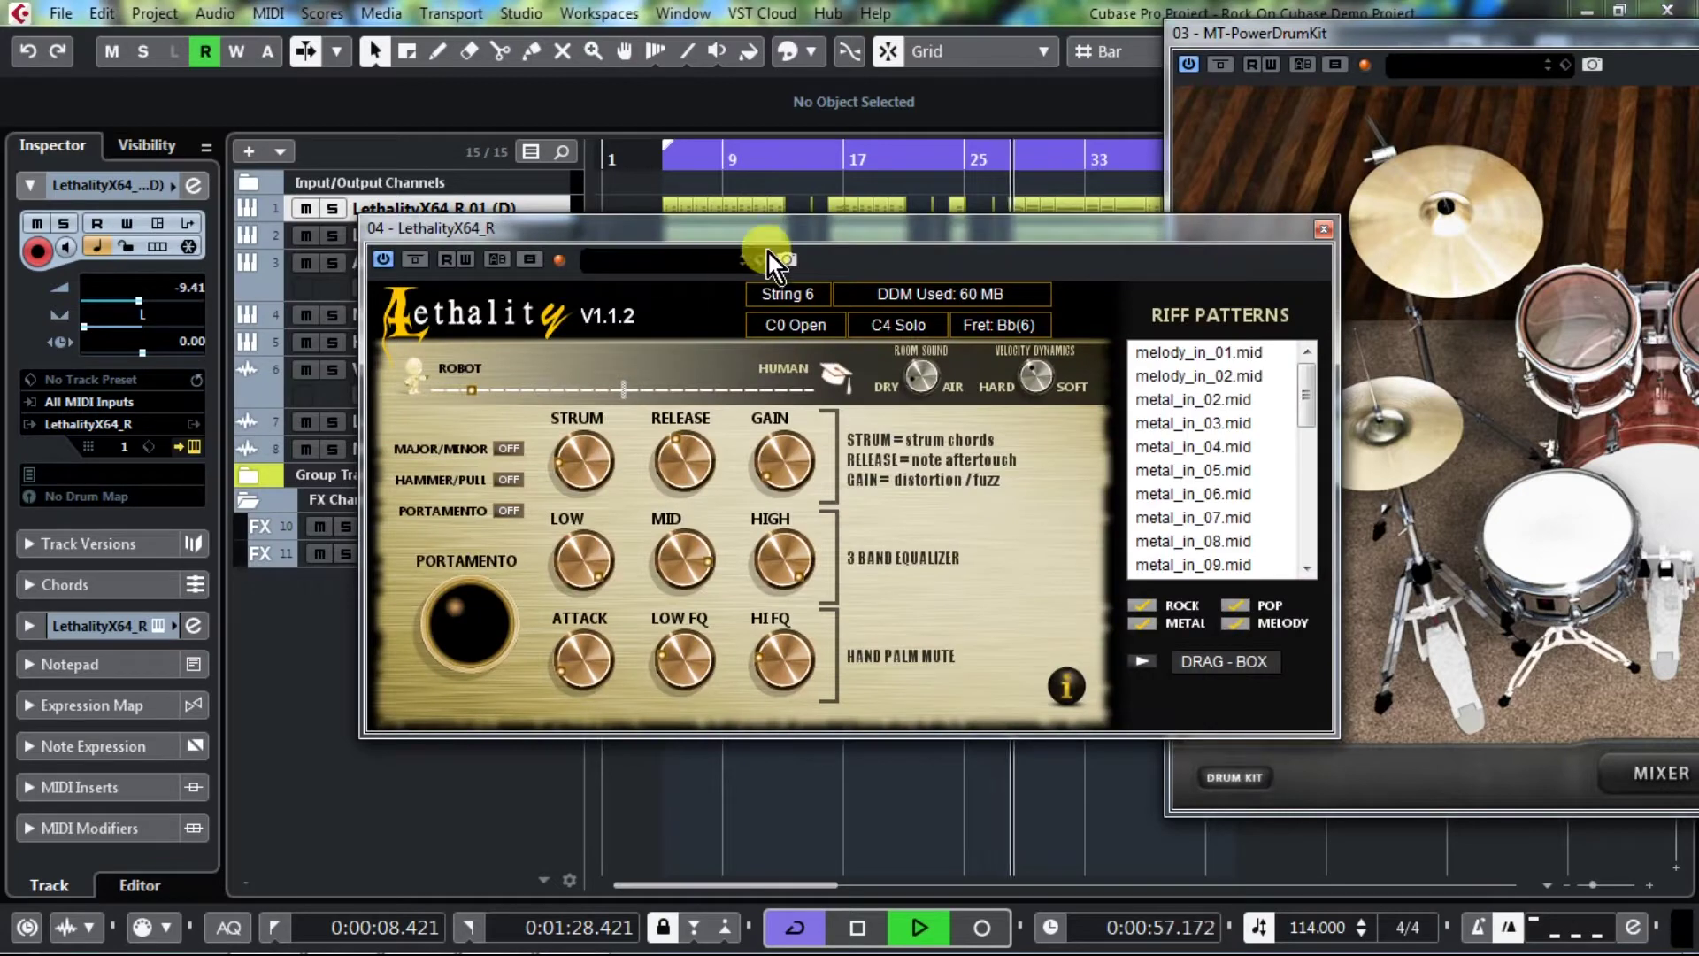
- Move the Lethality and MT-PowerDrumKit instrument windows around the workspace to view them, and close both
{"action": "left_click_drag", "start_coordinate": [837, 232], "coordinate": [740, 358]}
{"action": "left_click_drag", "start_coordinate": [678, 478], "coordinate": [480, 439]}
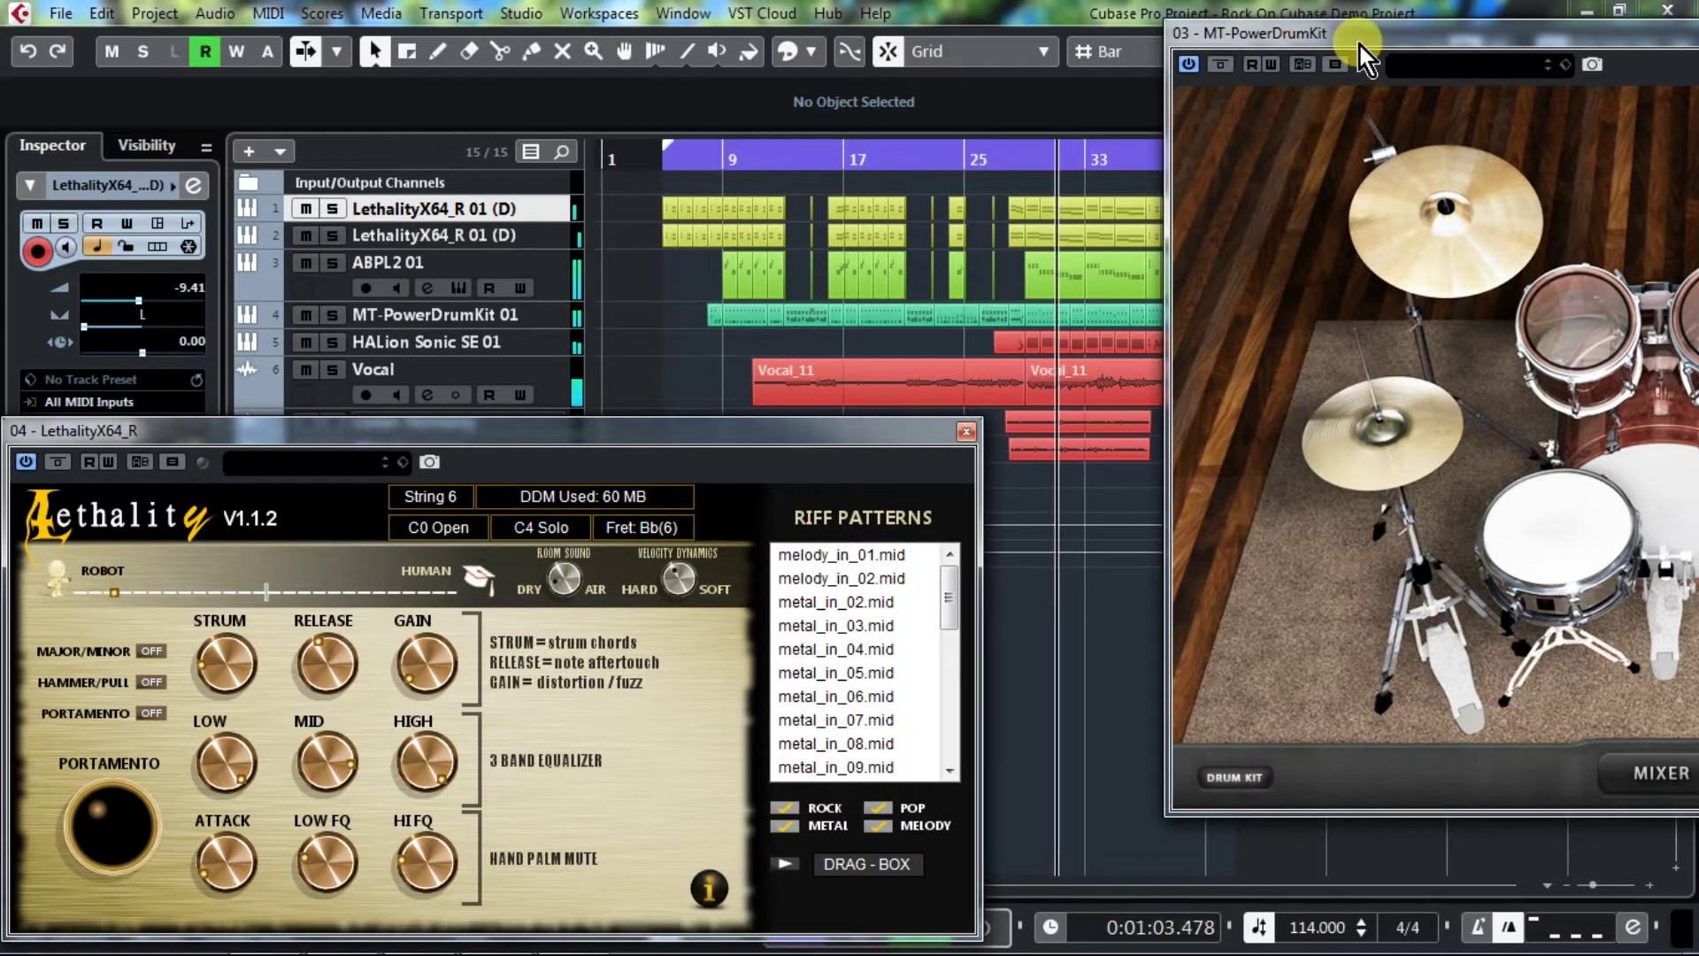
{"action": "left_click_drag", "start_coordinate": [1358, 42], "coordinate": [1414, 56]}
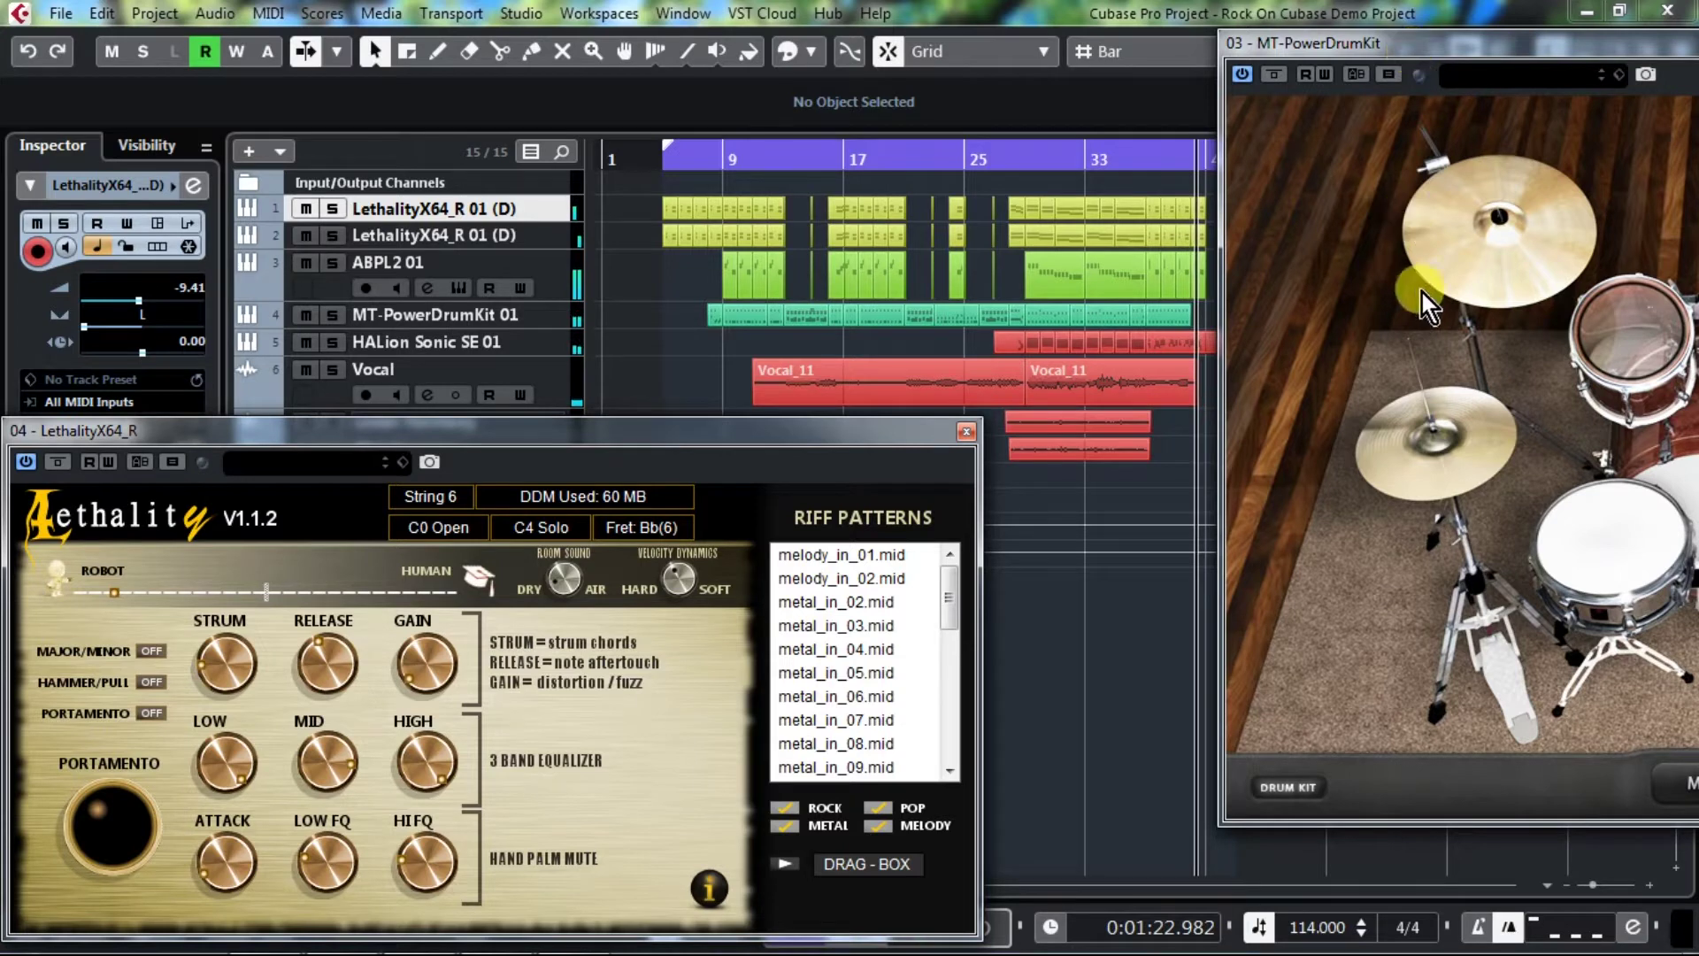
{"action": "left_click", "coordinate": [971, 432]}
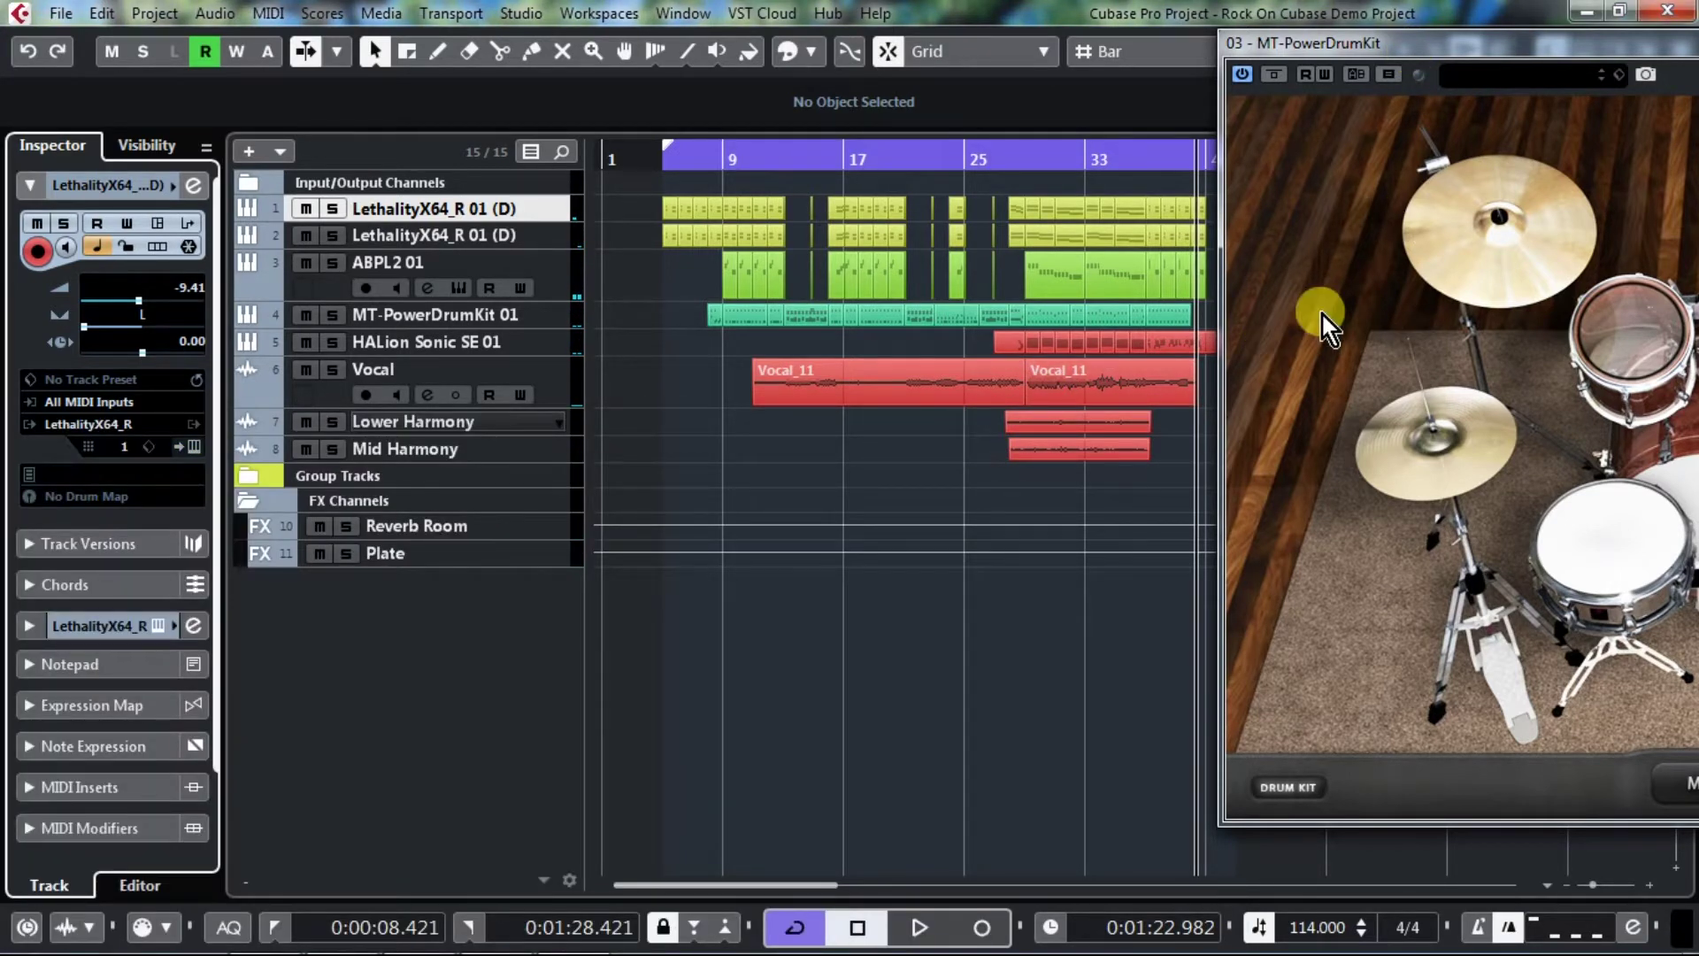
{"action": "left_click_drag", "start_coordinate": [1608, 53], "coordinate": [803, 105]}
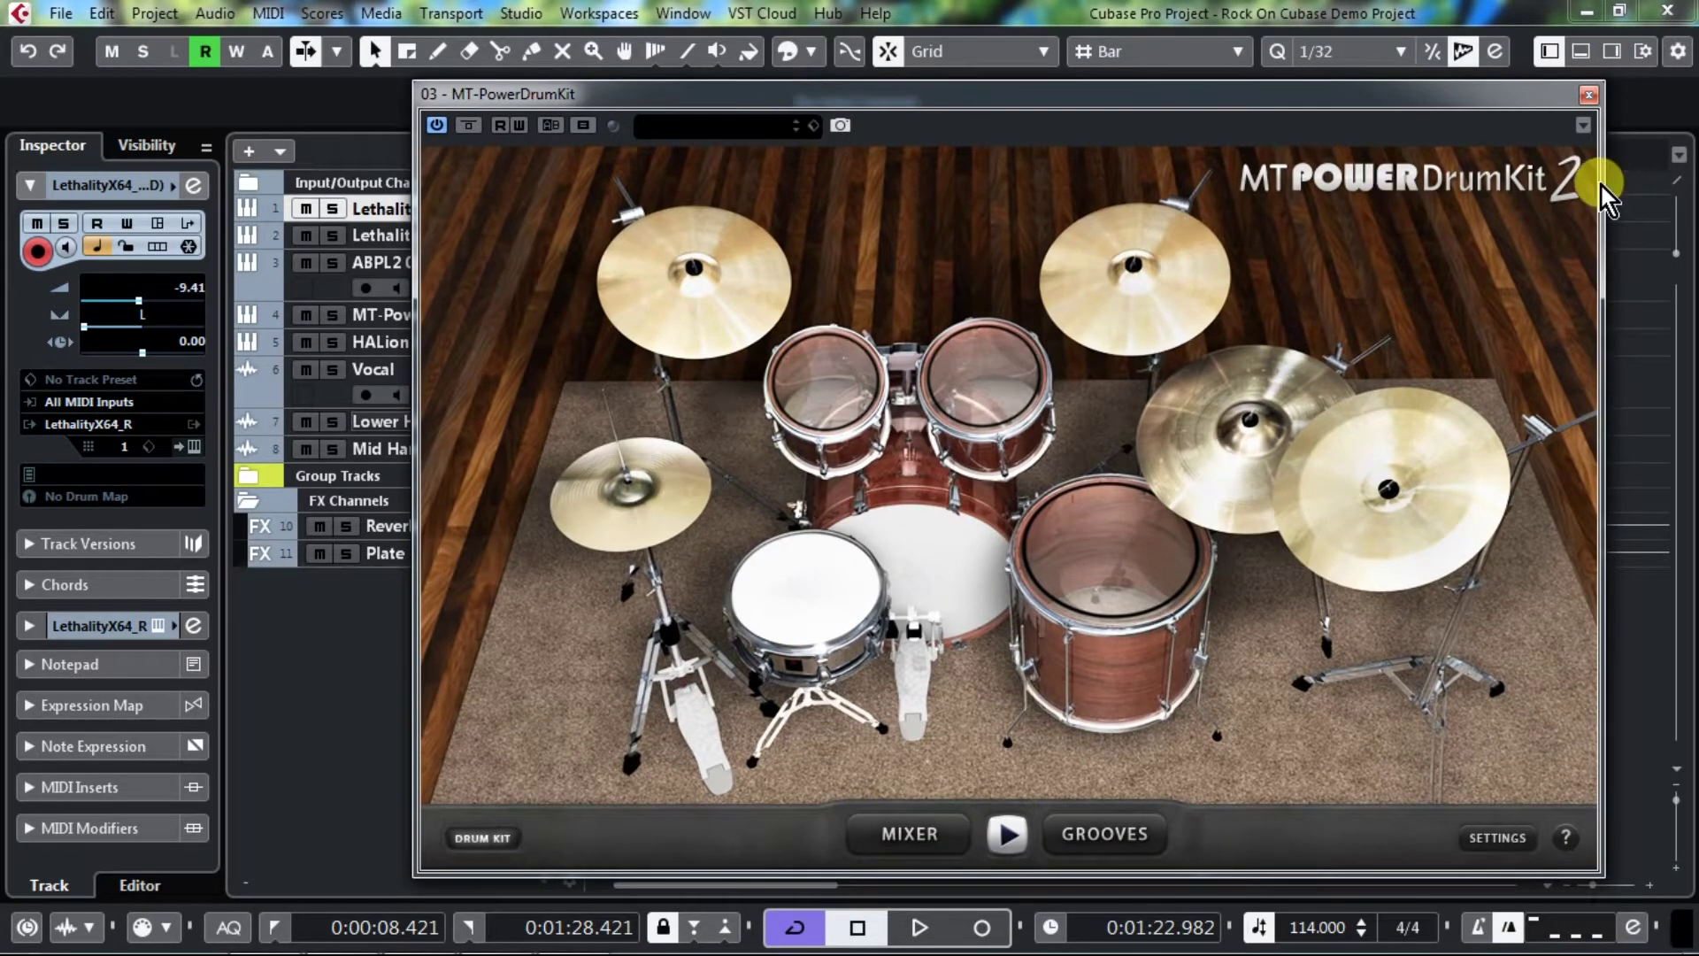
{"action": "left_click", "coordinate": [1588, 95]}
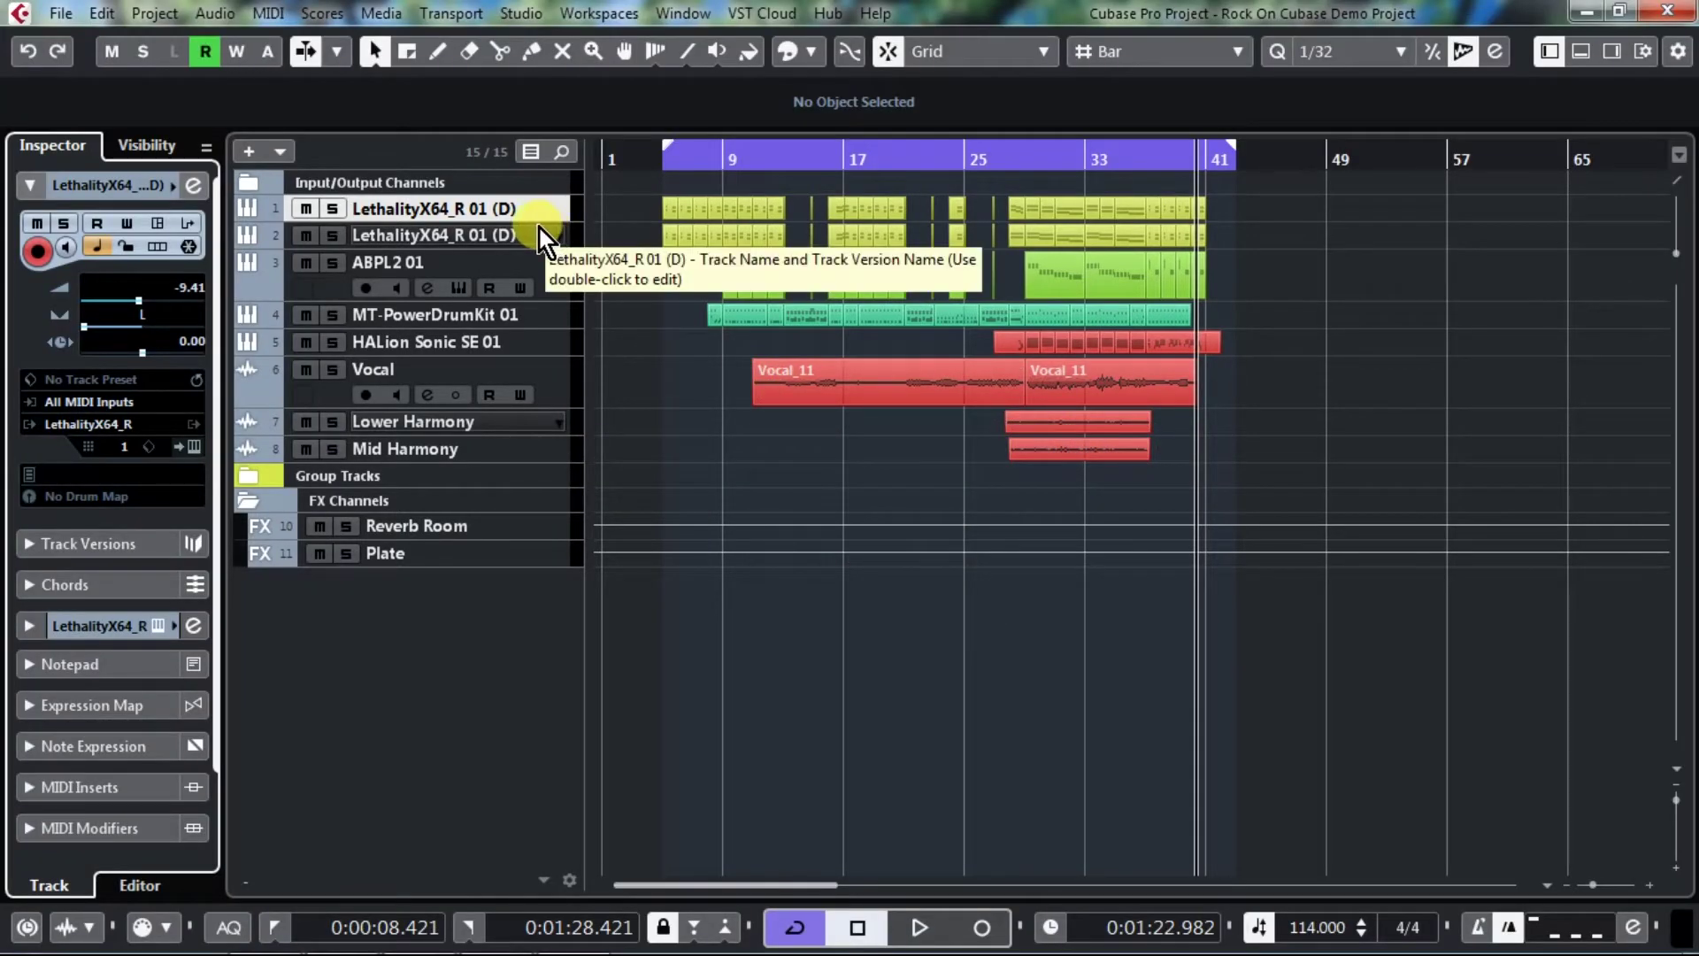
- Open the Lethality instrument on the first LethalityX64_R track and audition that track in solo
{"action": "left_click", "coordinate": [197, 451]}
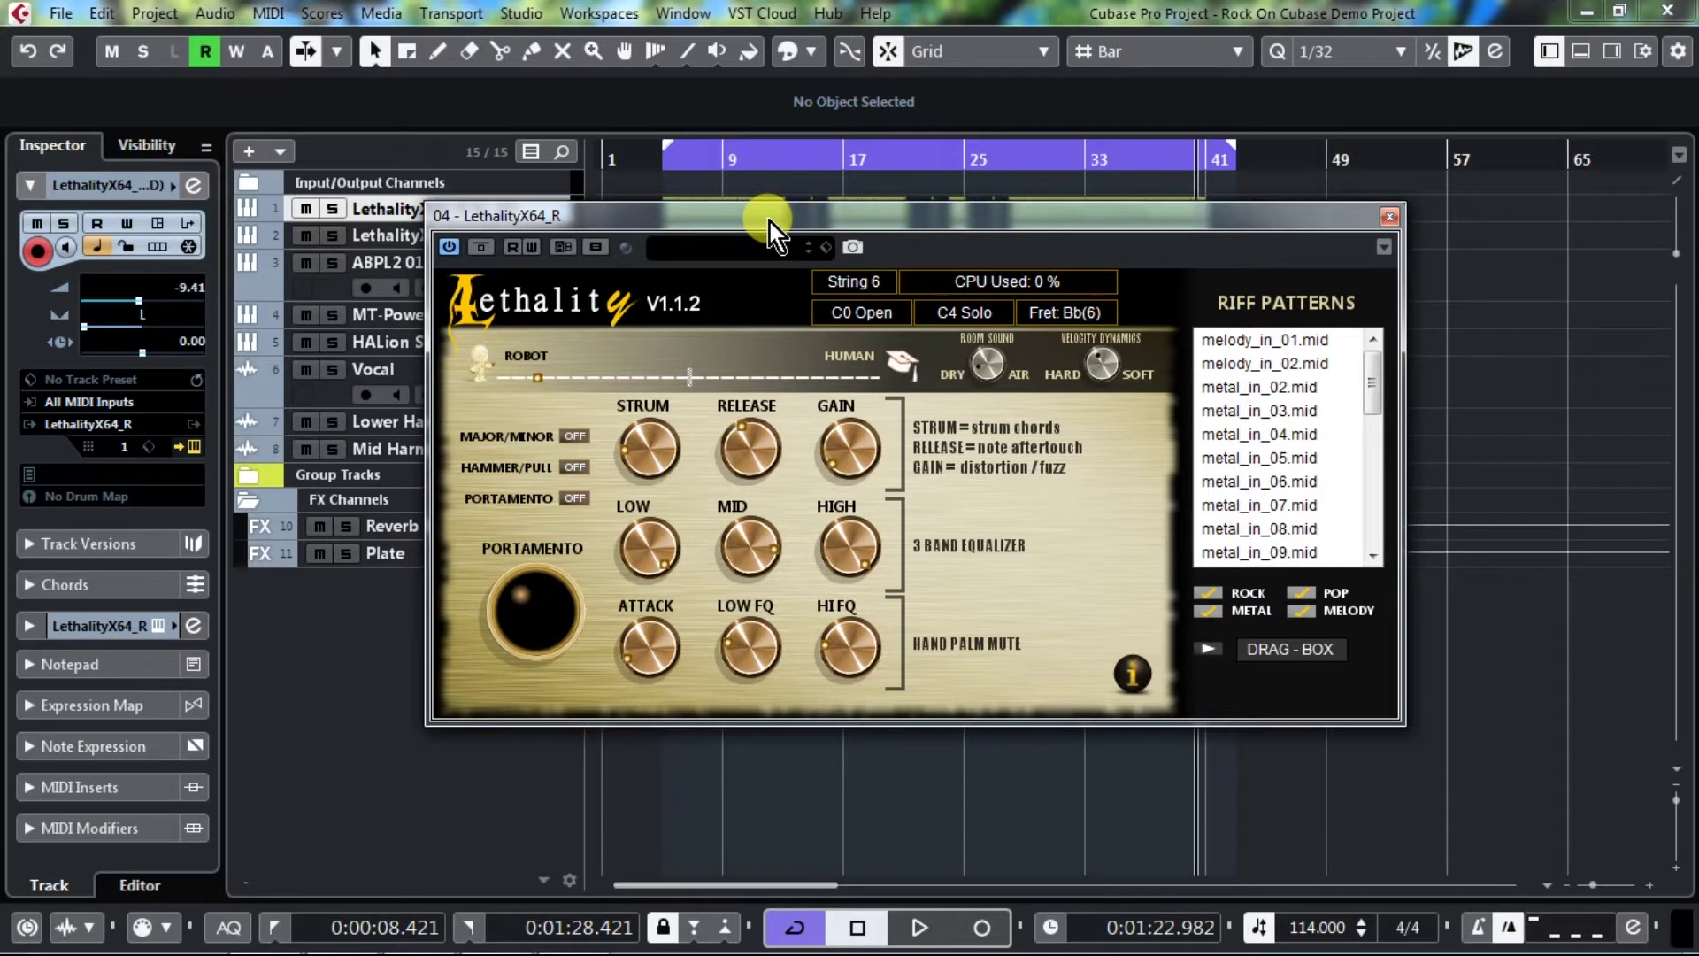
{"action": "left_click", "coordinate": [51, 549]}
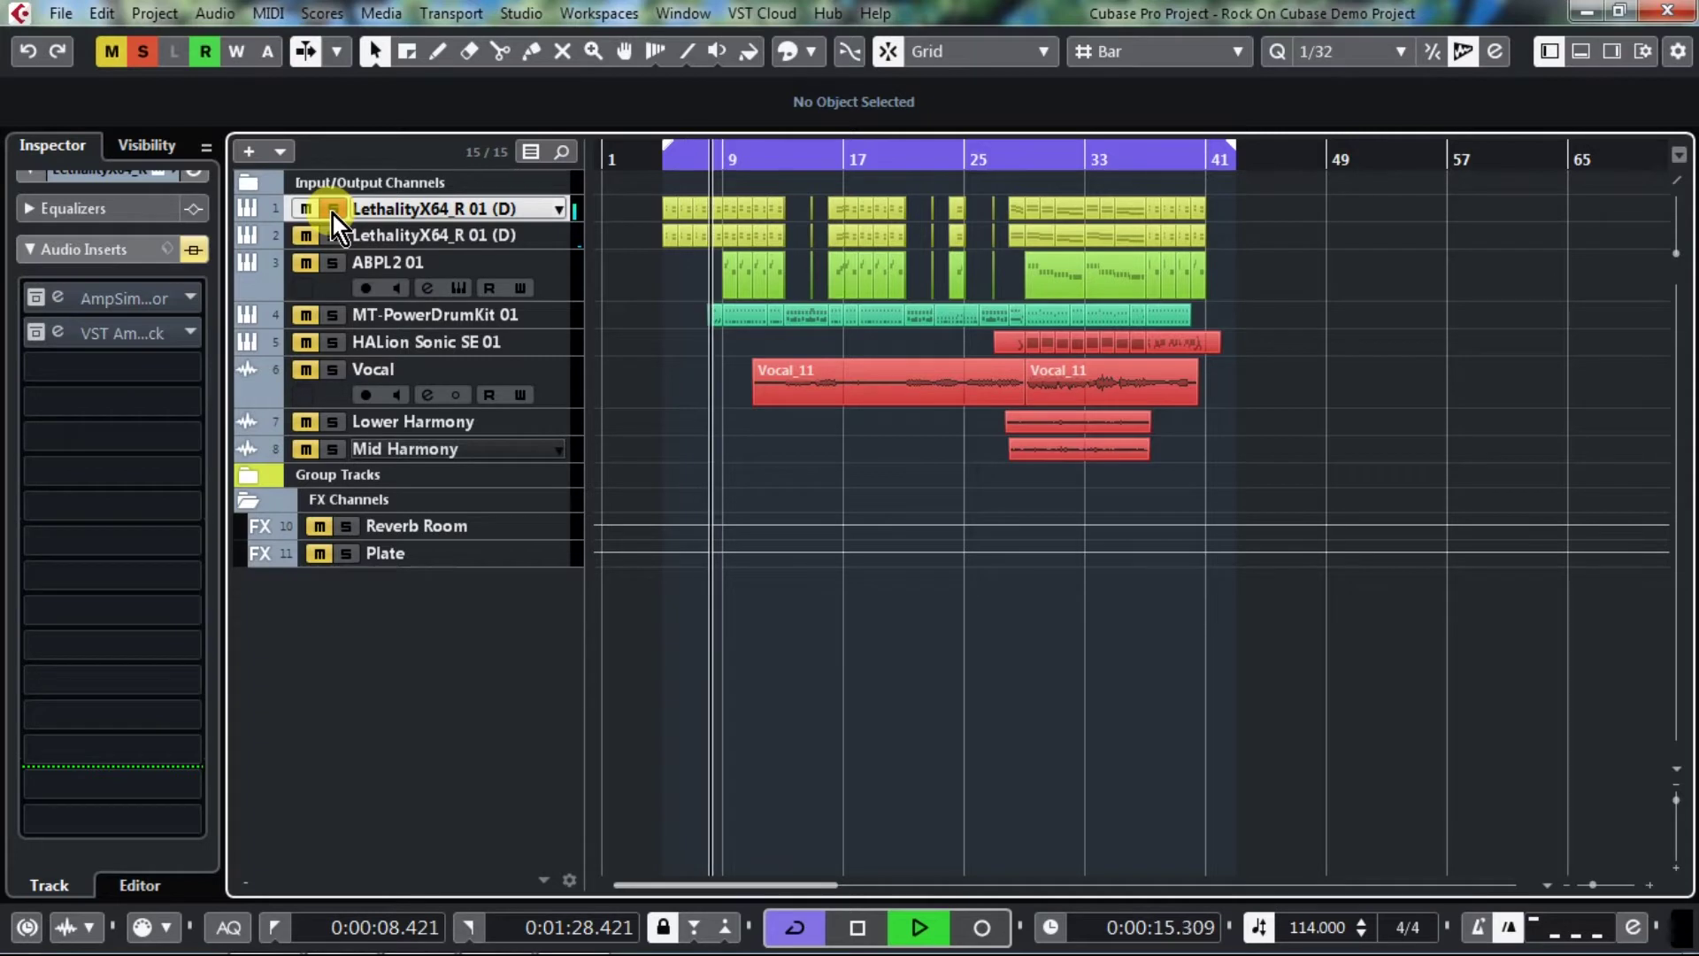
{"action": "key", "text": "space"}
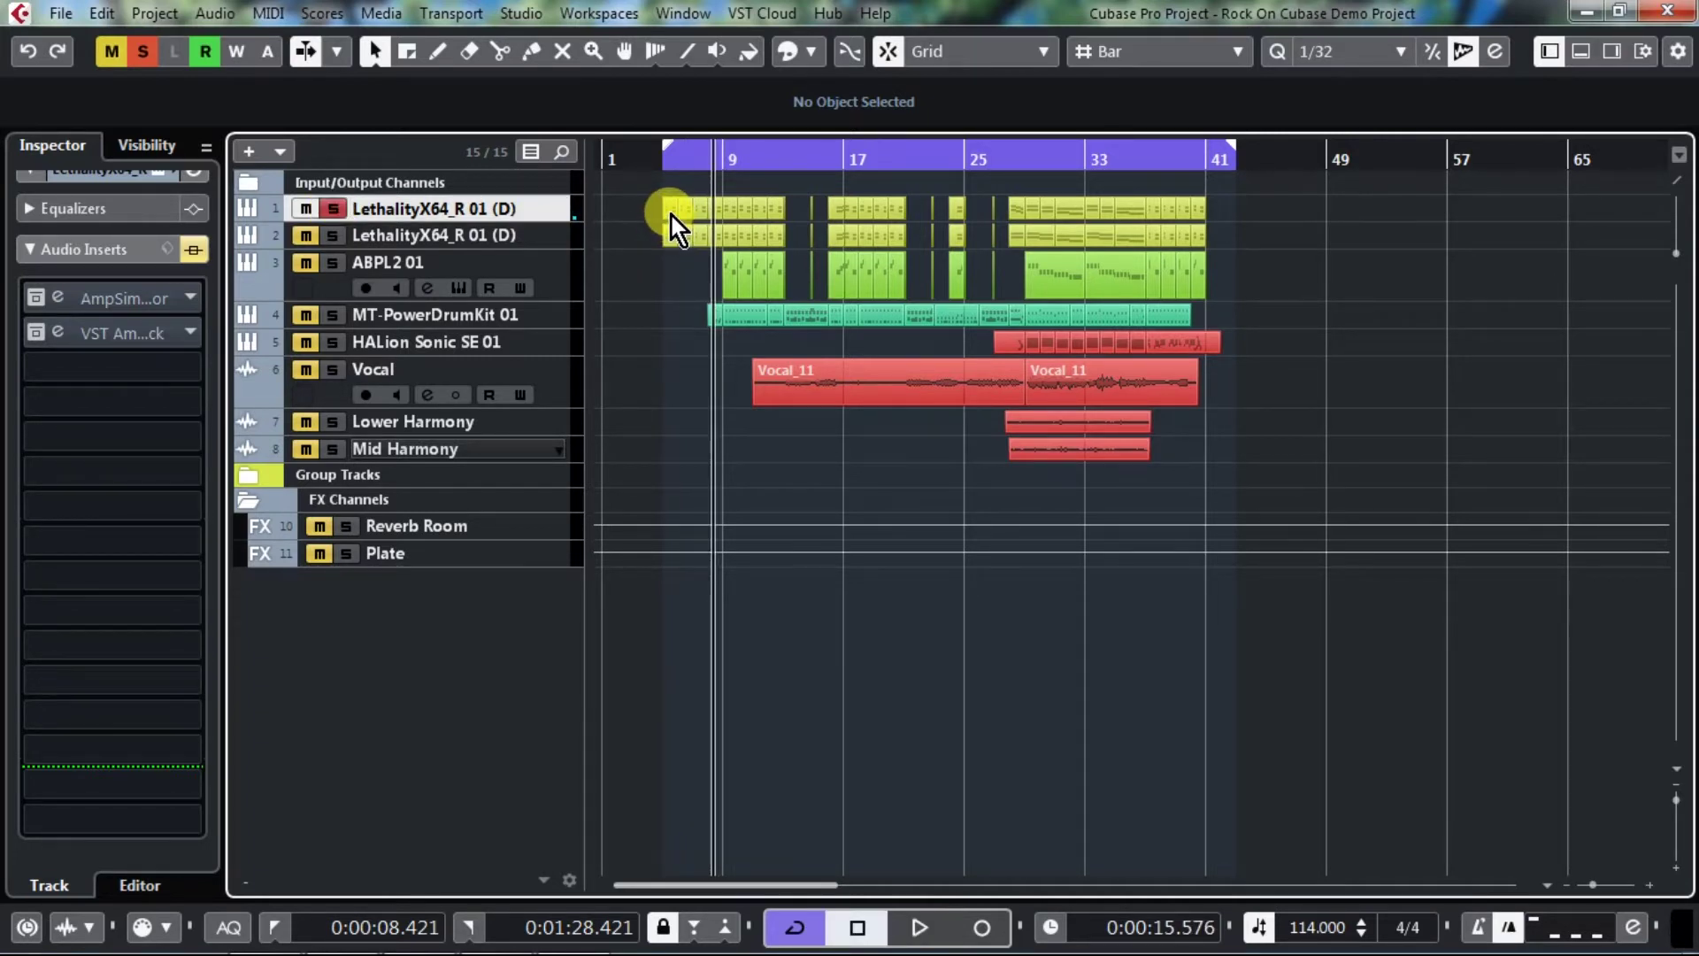
- Examine the notes of the first LethalityX64_R part in the Key Editor, including in a separate window, and close the editor
{"action": "double_click", "coordinate": [671, 216]}
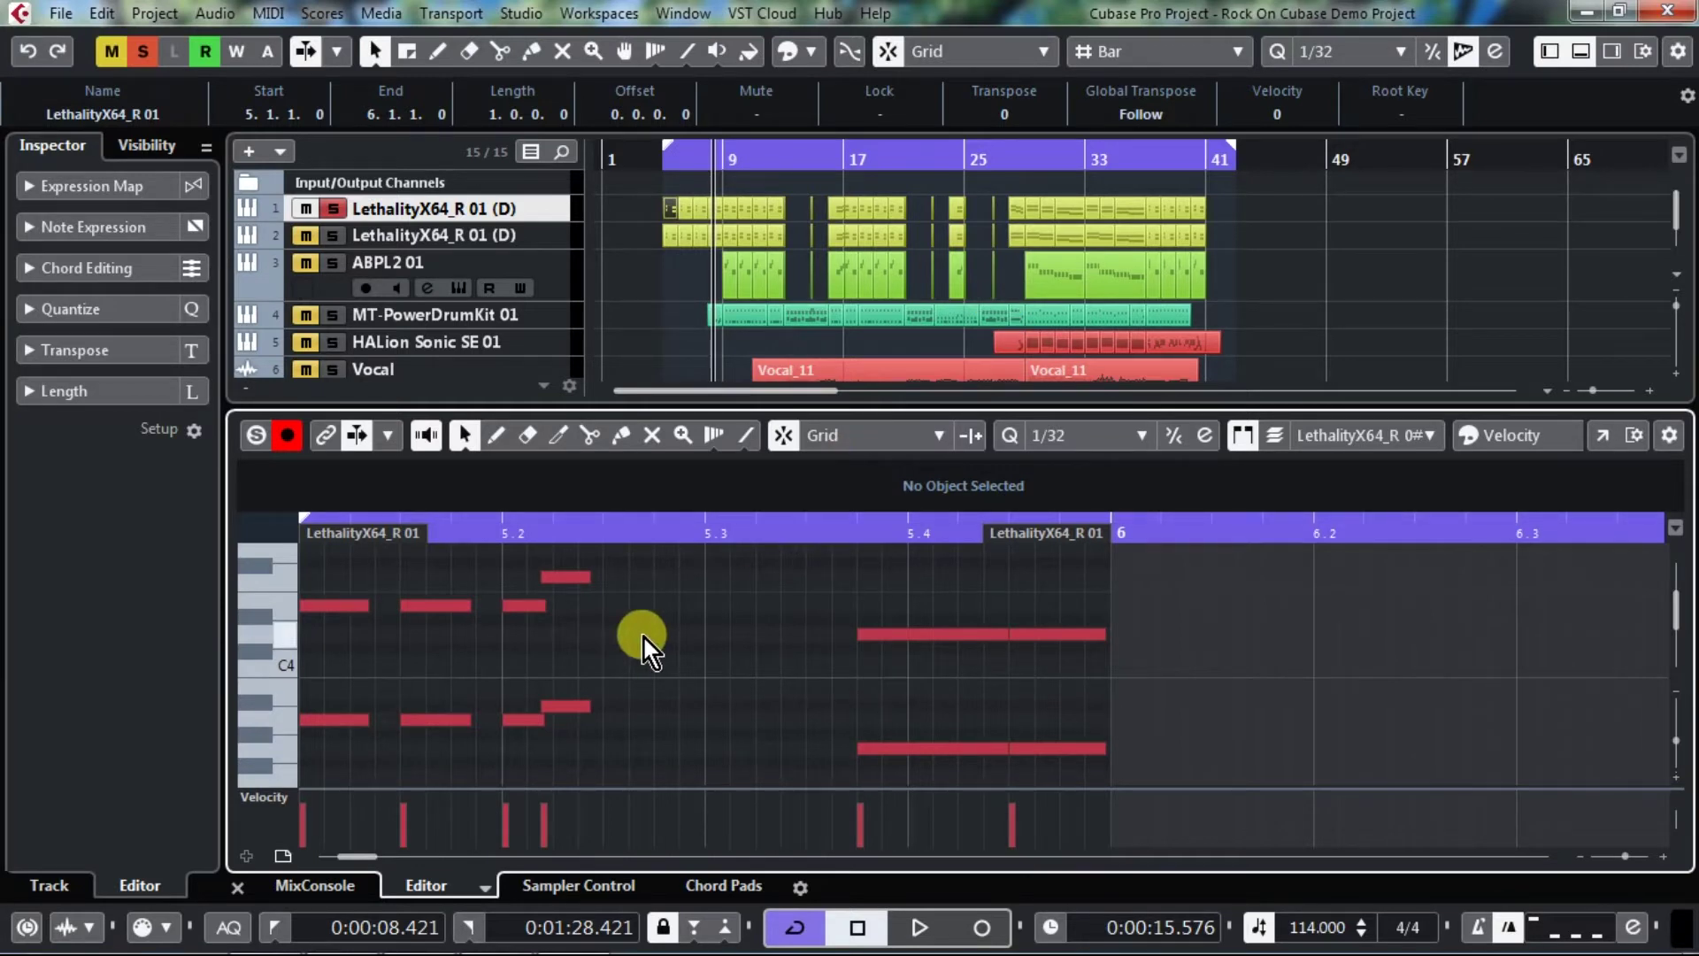
{"action": "left_click", "coordinate": [290, 718]}
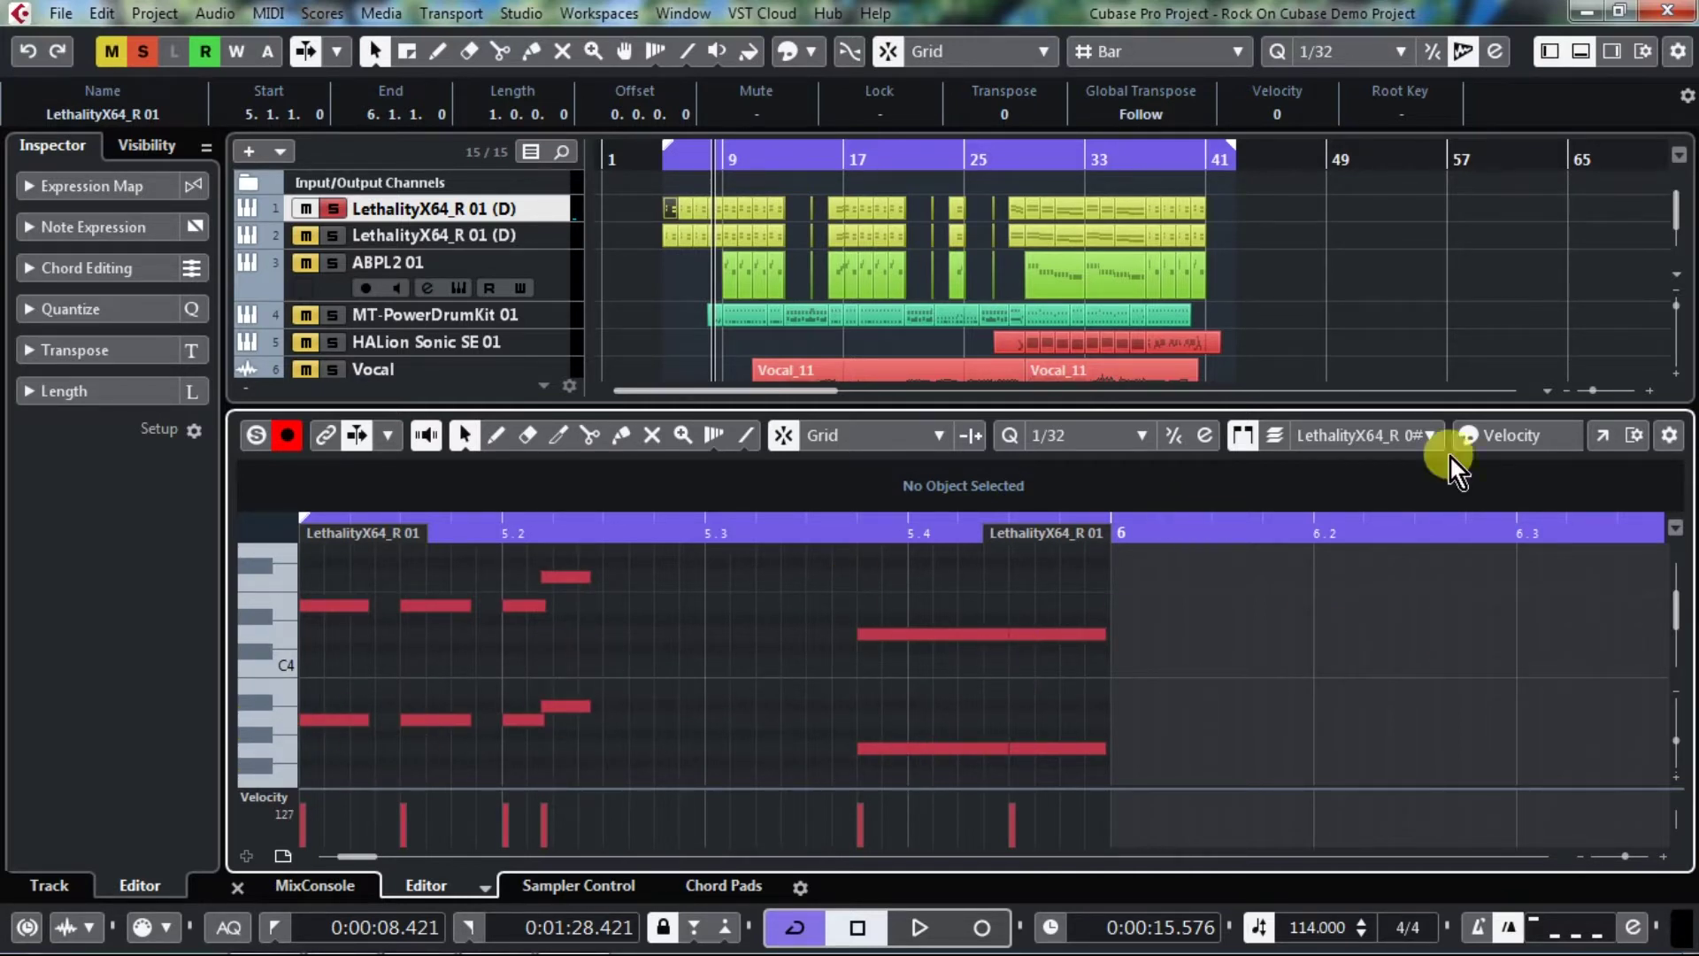
{"action": "left_click", "coordinate": [1601, 434]}
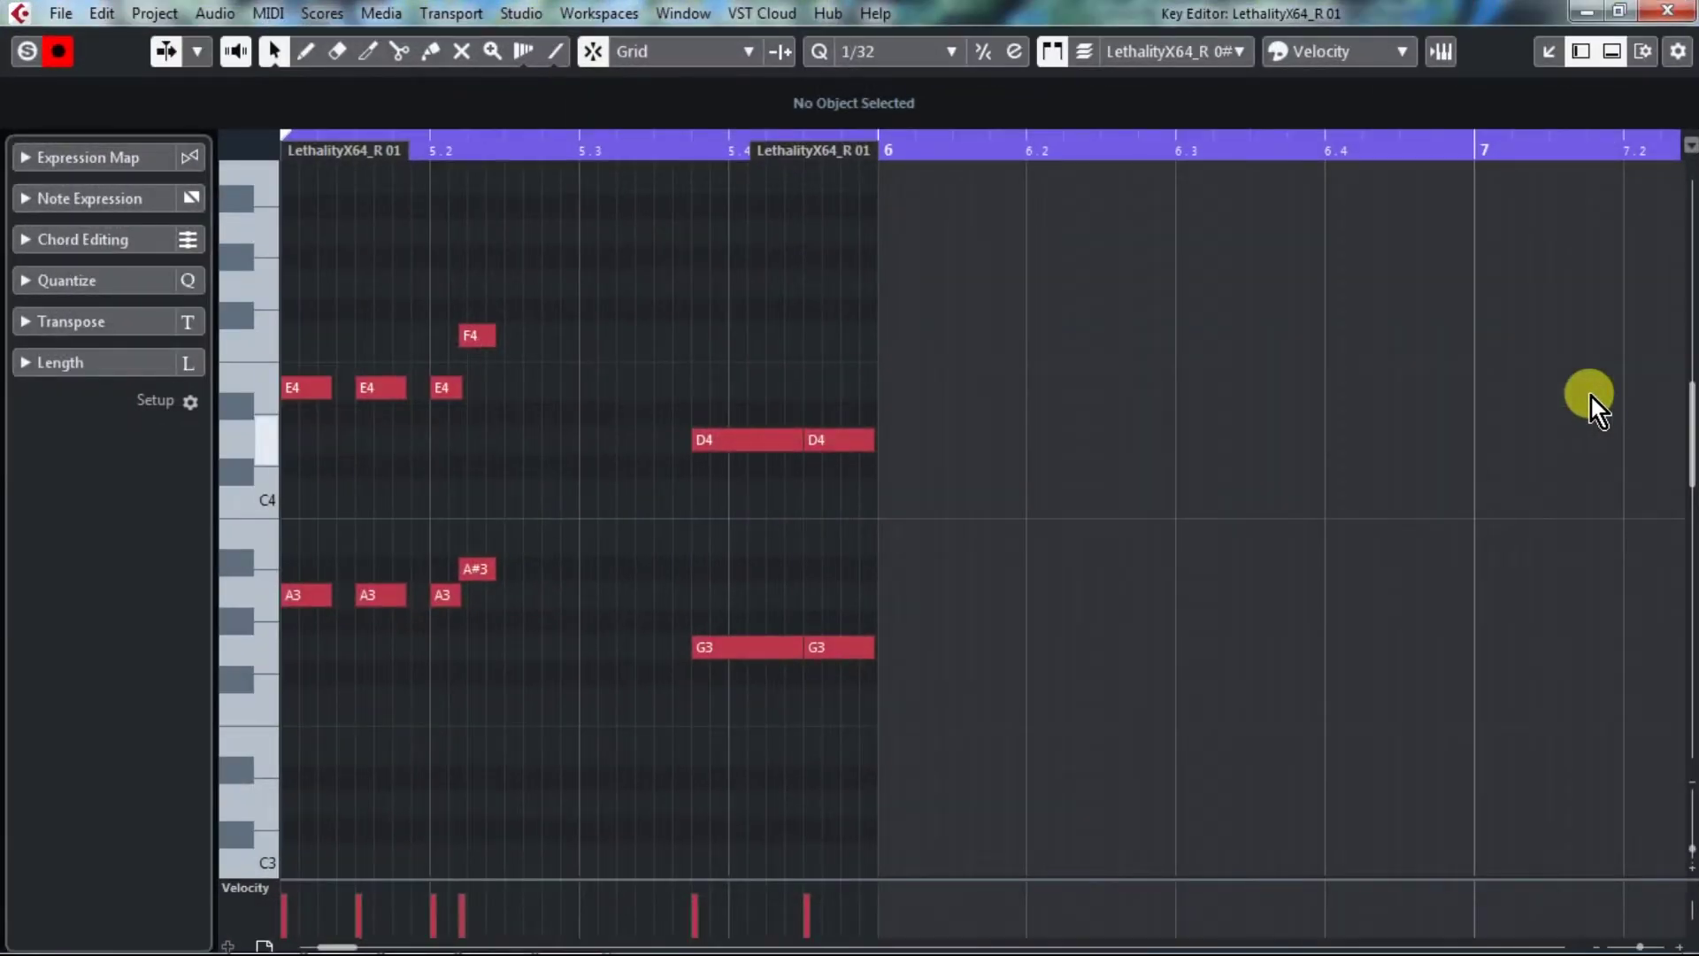
{"action": "left_click", "coordinate": [1669, 46]}
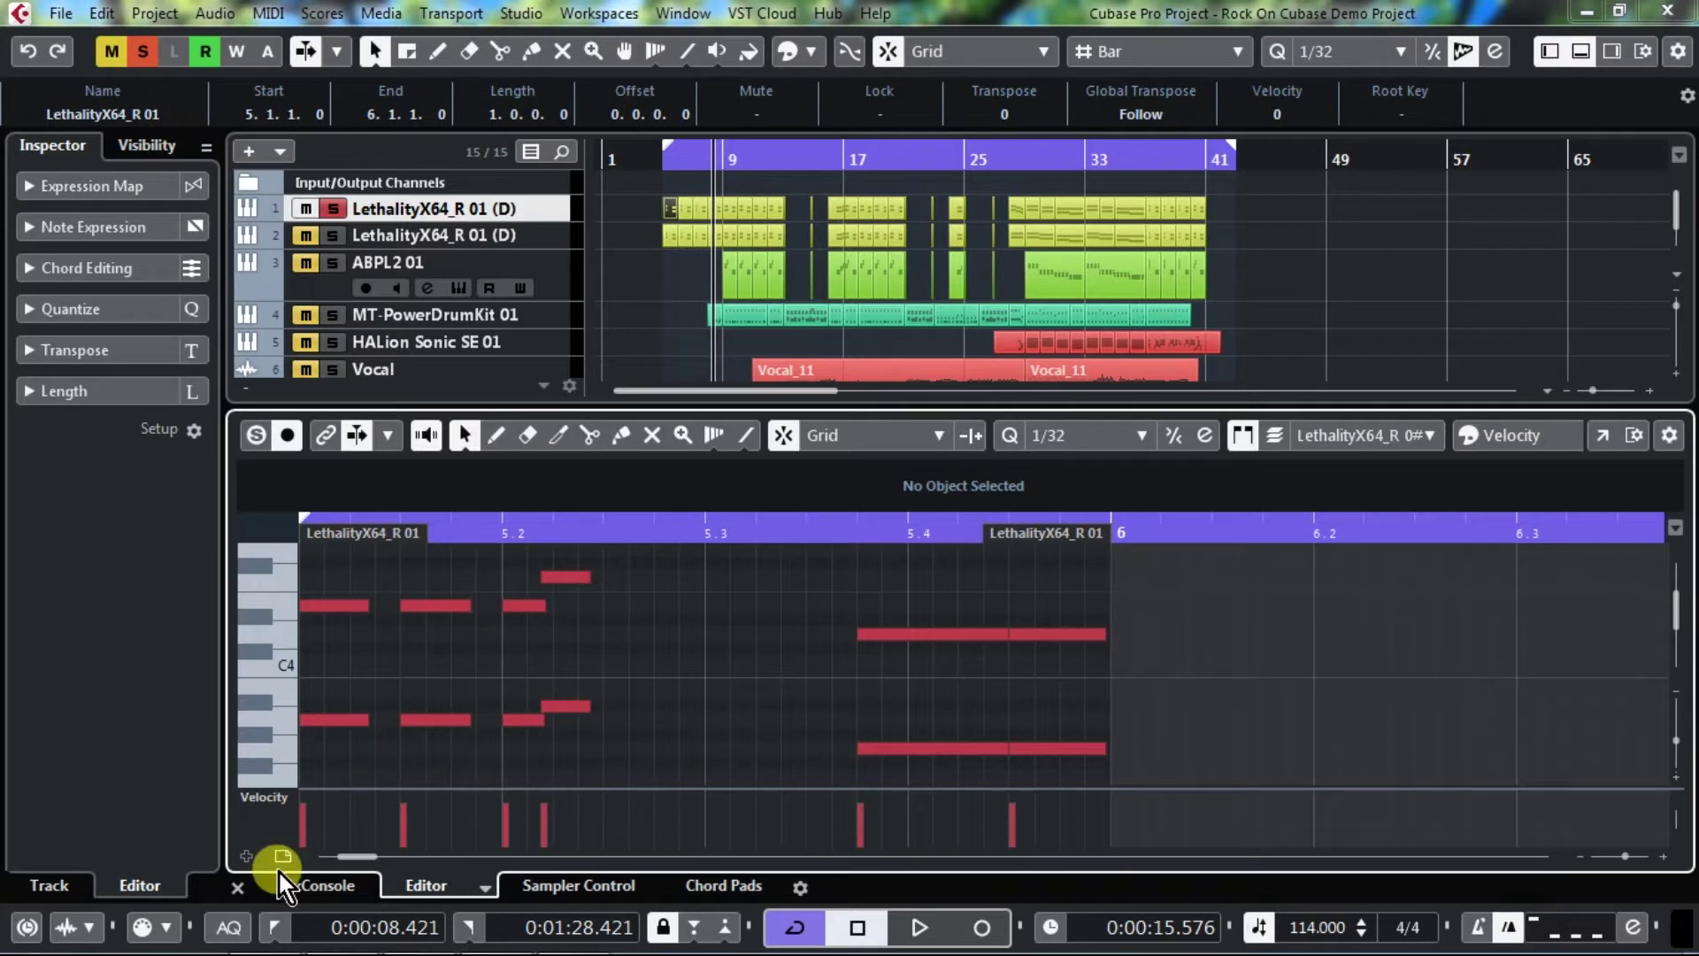
{"action": "left_click", "coordinate": [237, 886]}
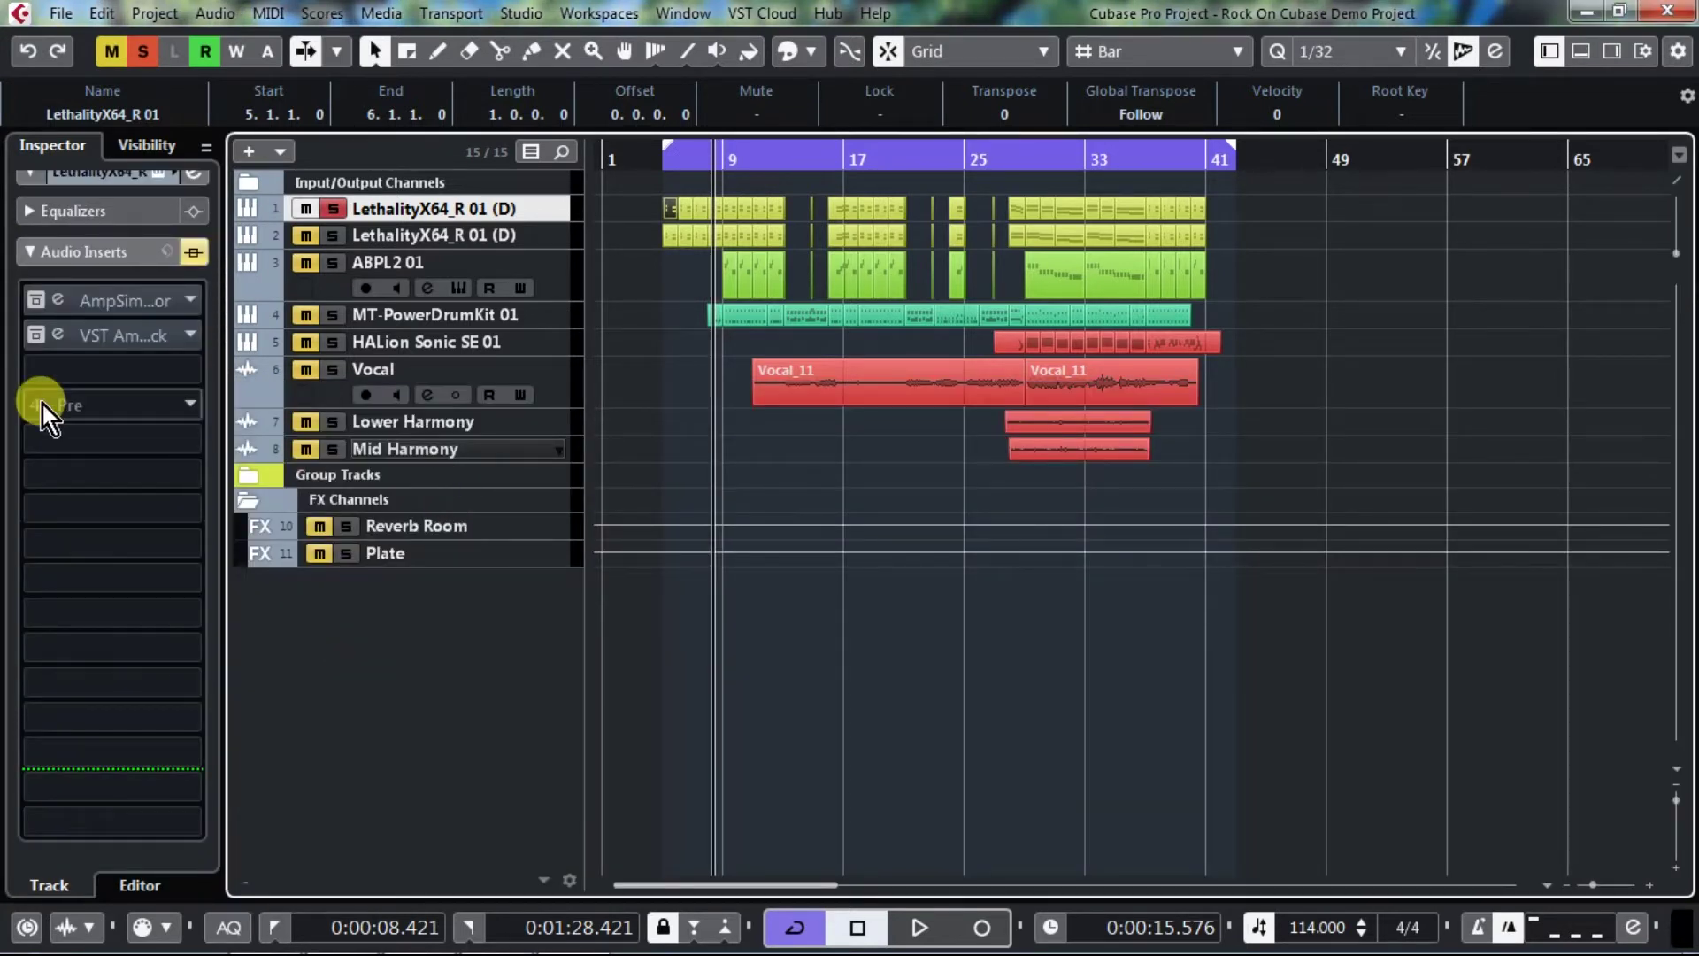
- View the first guitar track's AmpSimulator and the Distortion effects offered for its first two insert slots
{"action": "double_click", "coordinate": [115, 301]}
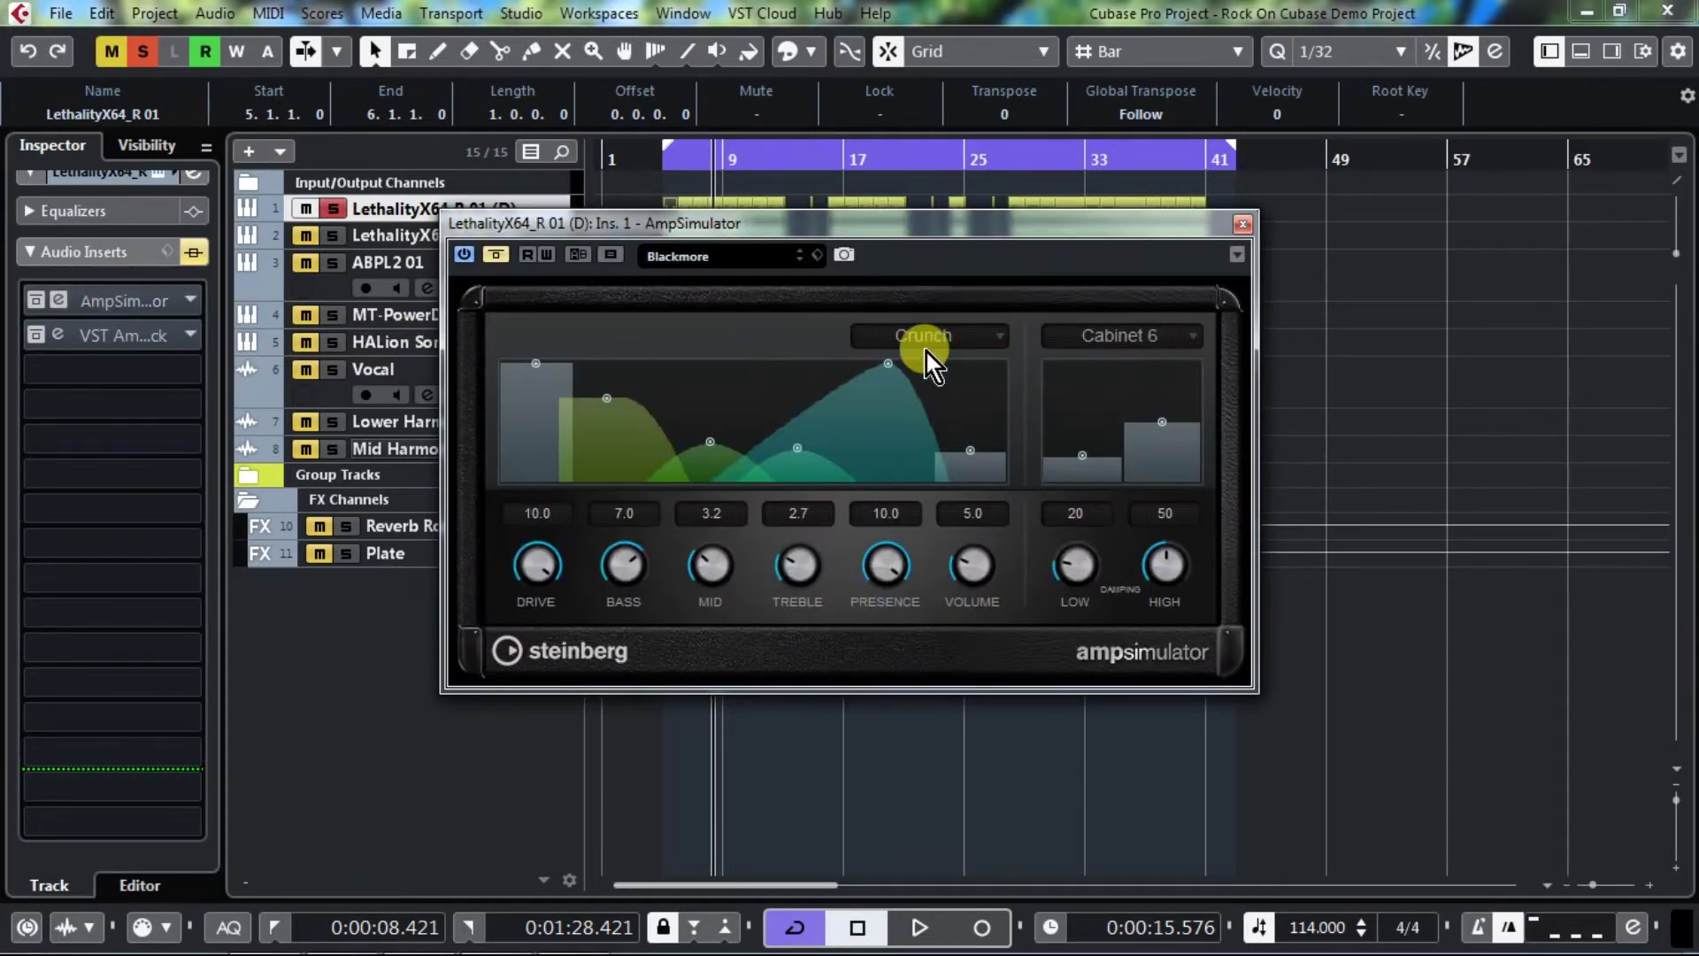
{"action": "left_click", "coordinate": [1244, 225]}
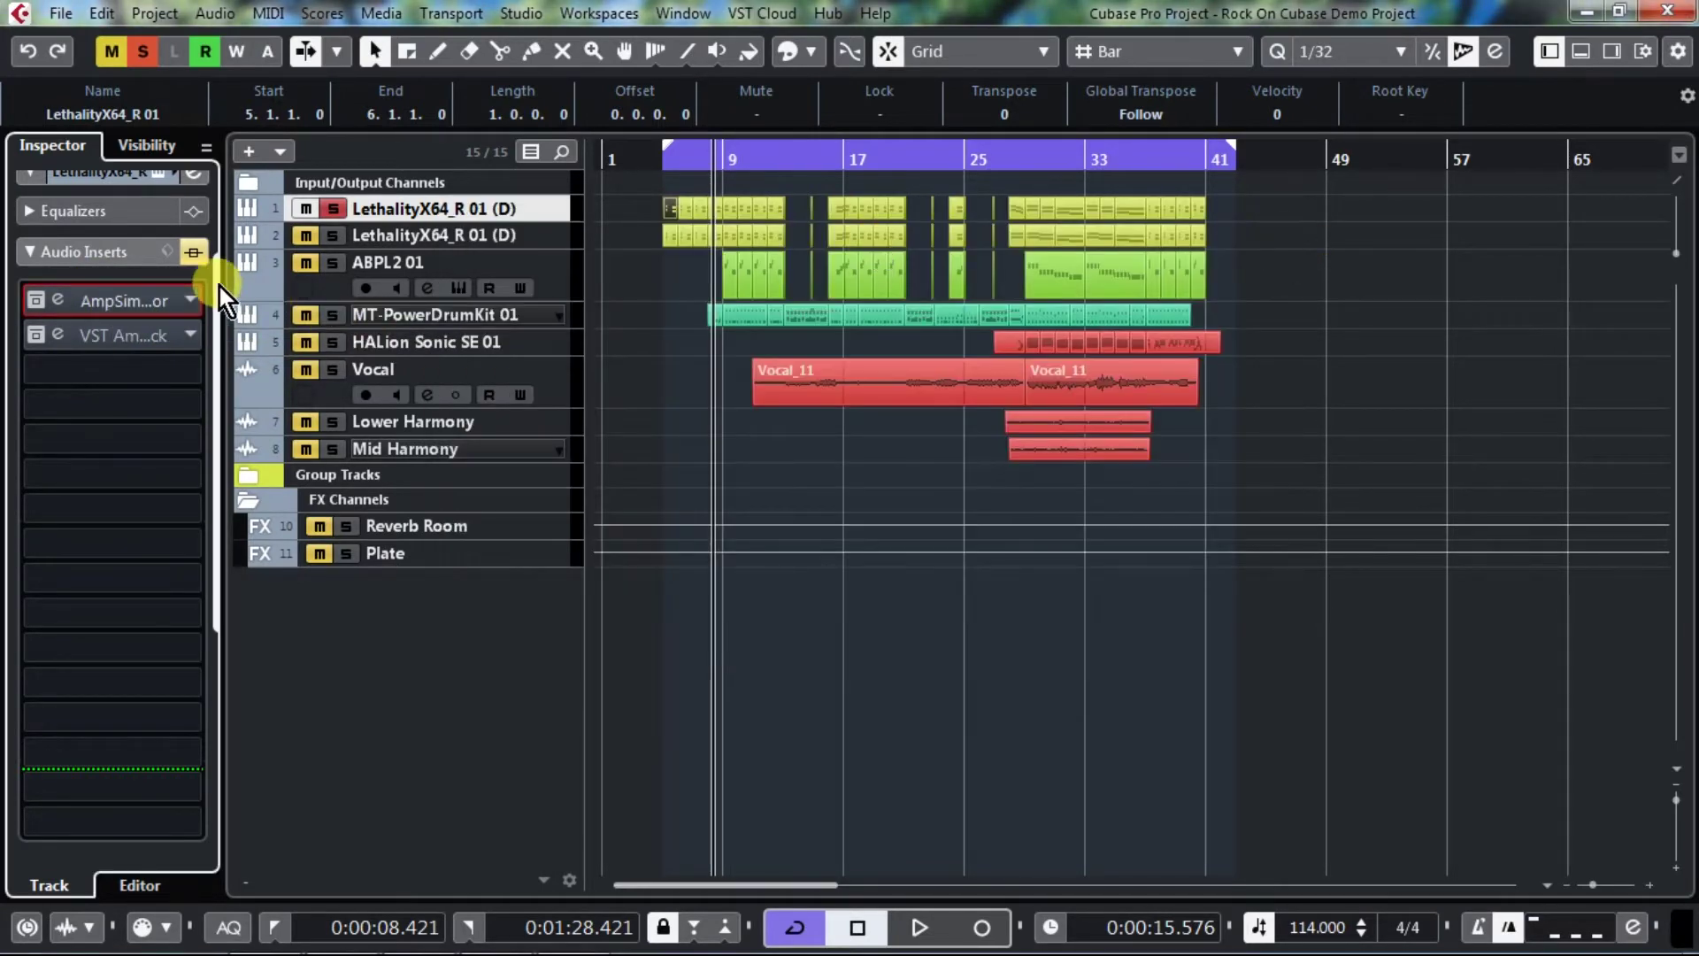
{"action": "left_click", "coordinate": [189, 296]}
{"action": "left_click", "coordinate": [221, 442]}
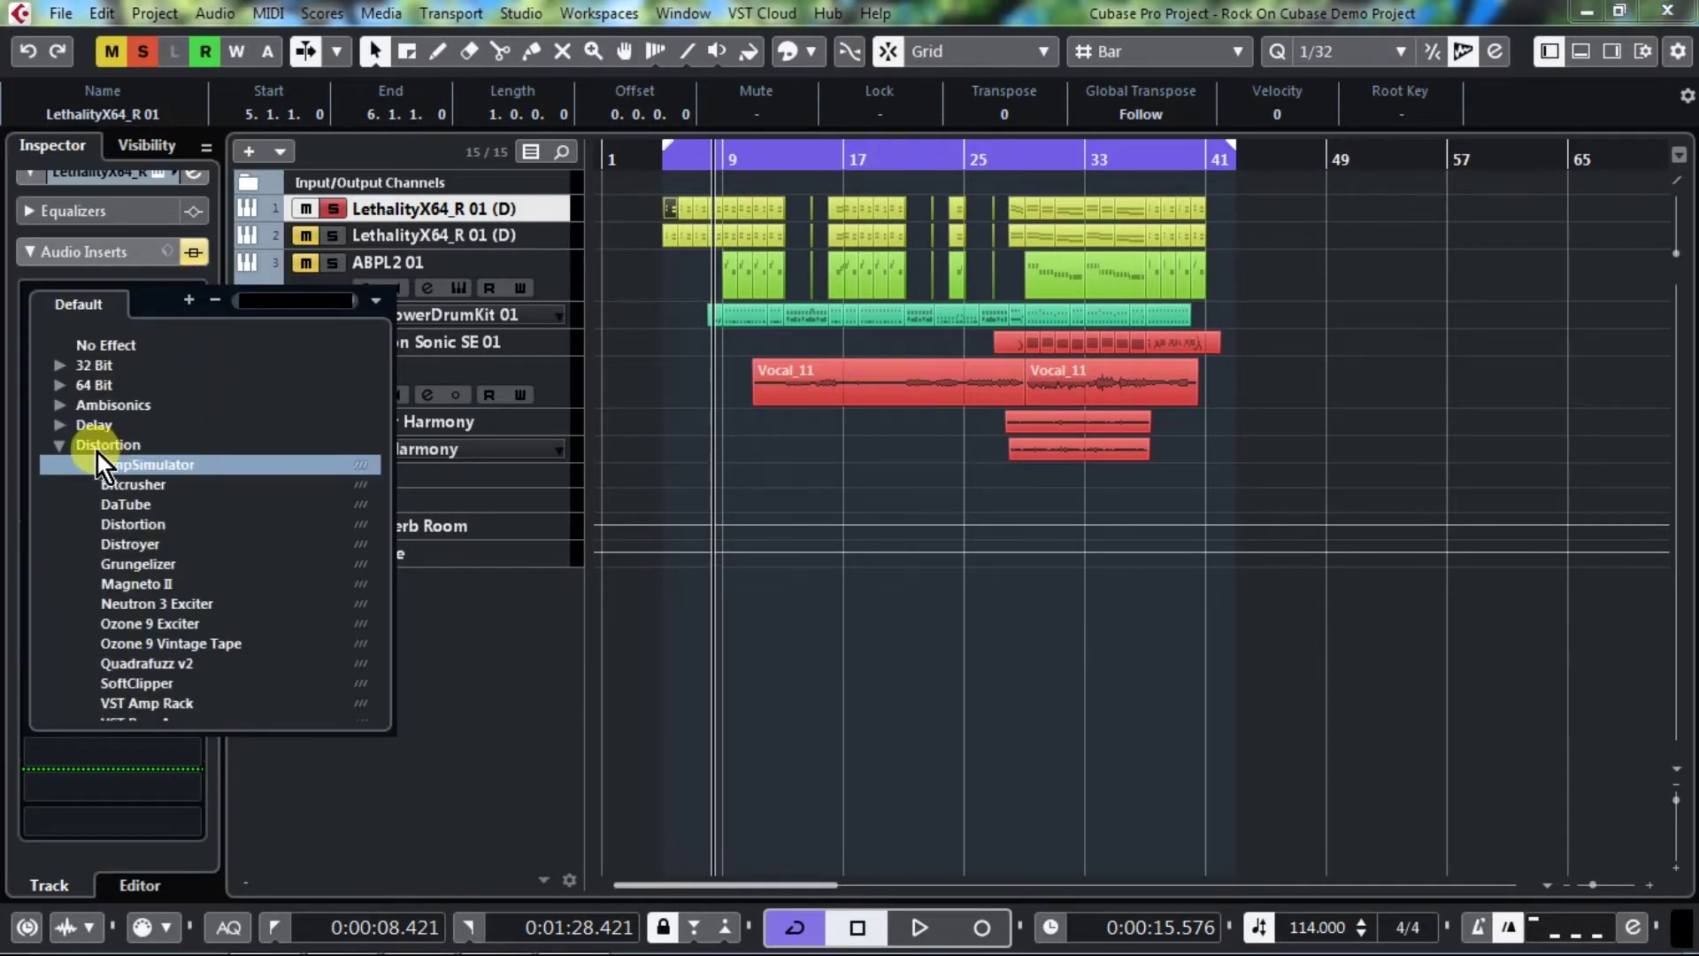
{"action": "left_click", "coordinate": [522, 623]}
{"action": "double_click", "coordinate": [182, 340]}
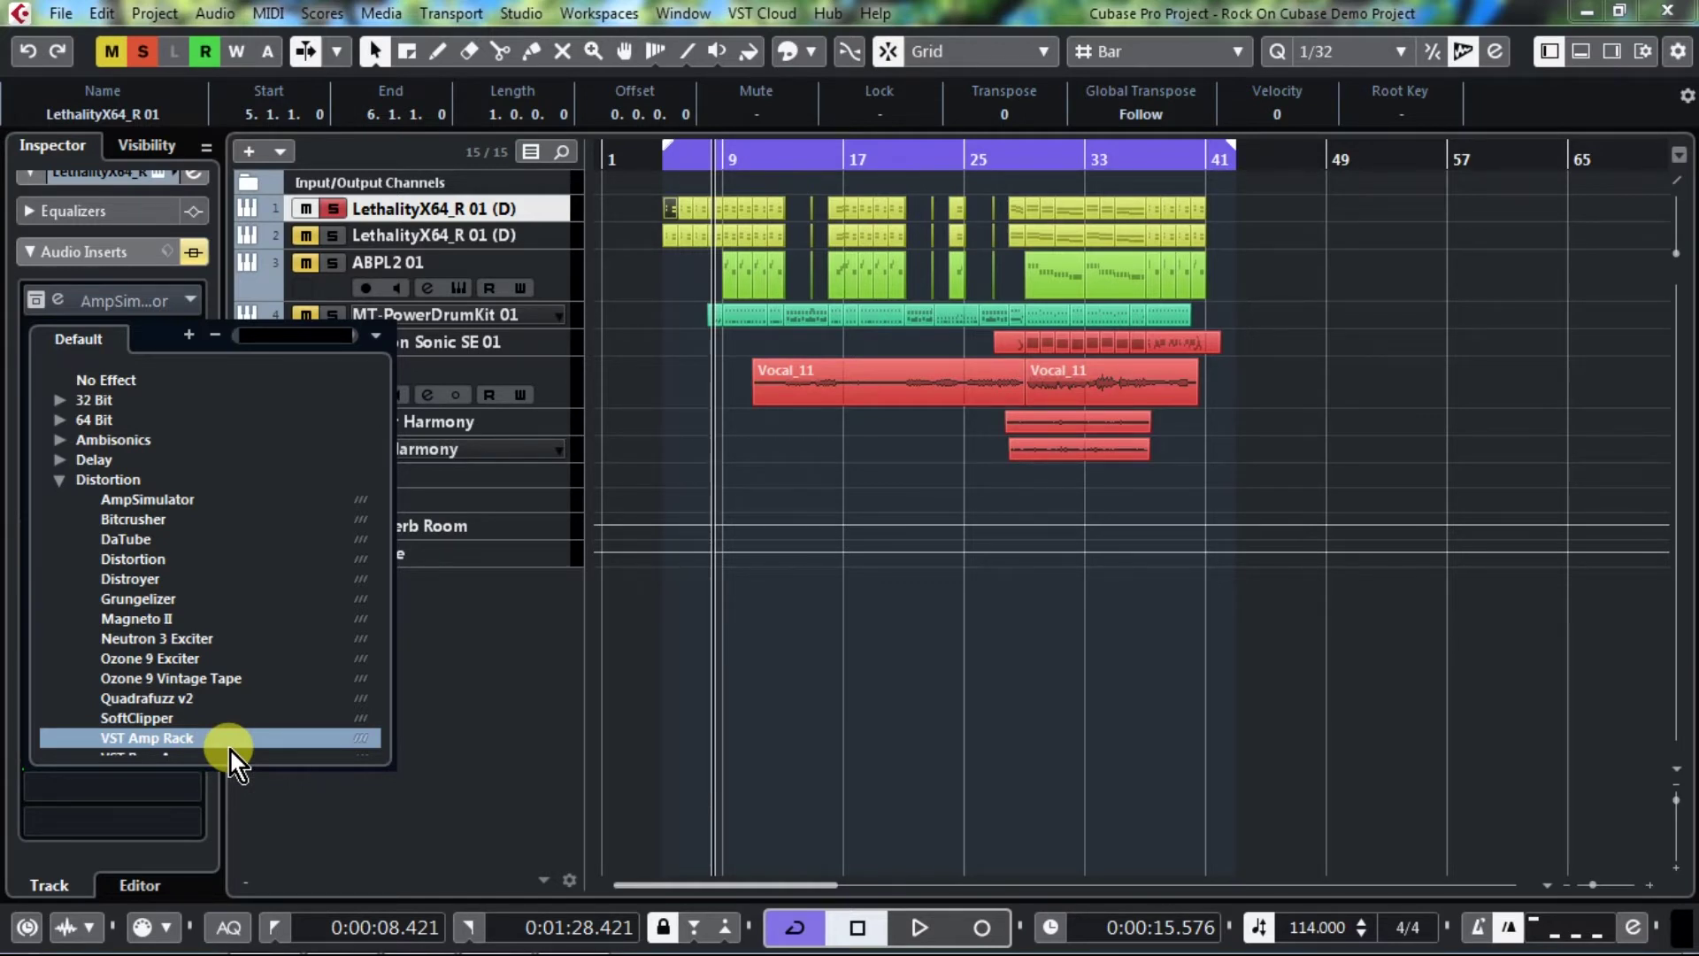
{"action": "key", "text": "Return"}
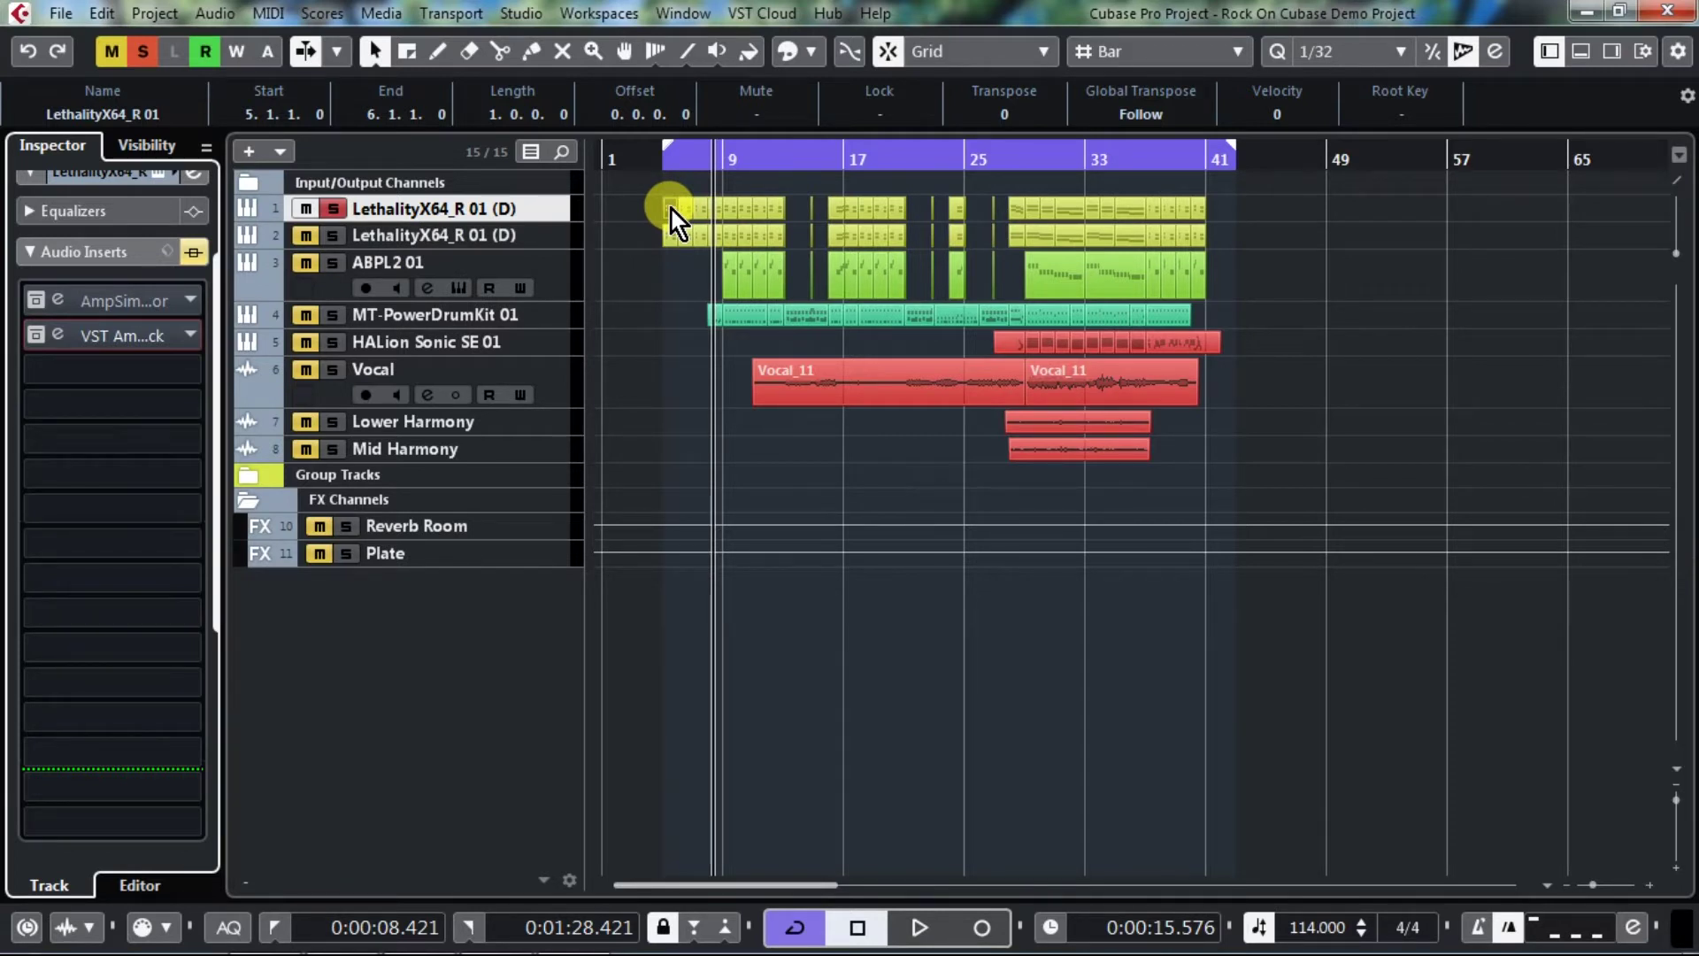
- Set the playback position to the start of the first guitar part and enable the track's AmpSimulator insert
{"action": "left_click", "coordinate": [667, 161]}
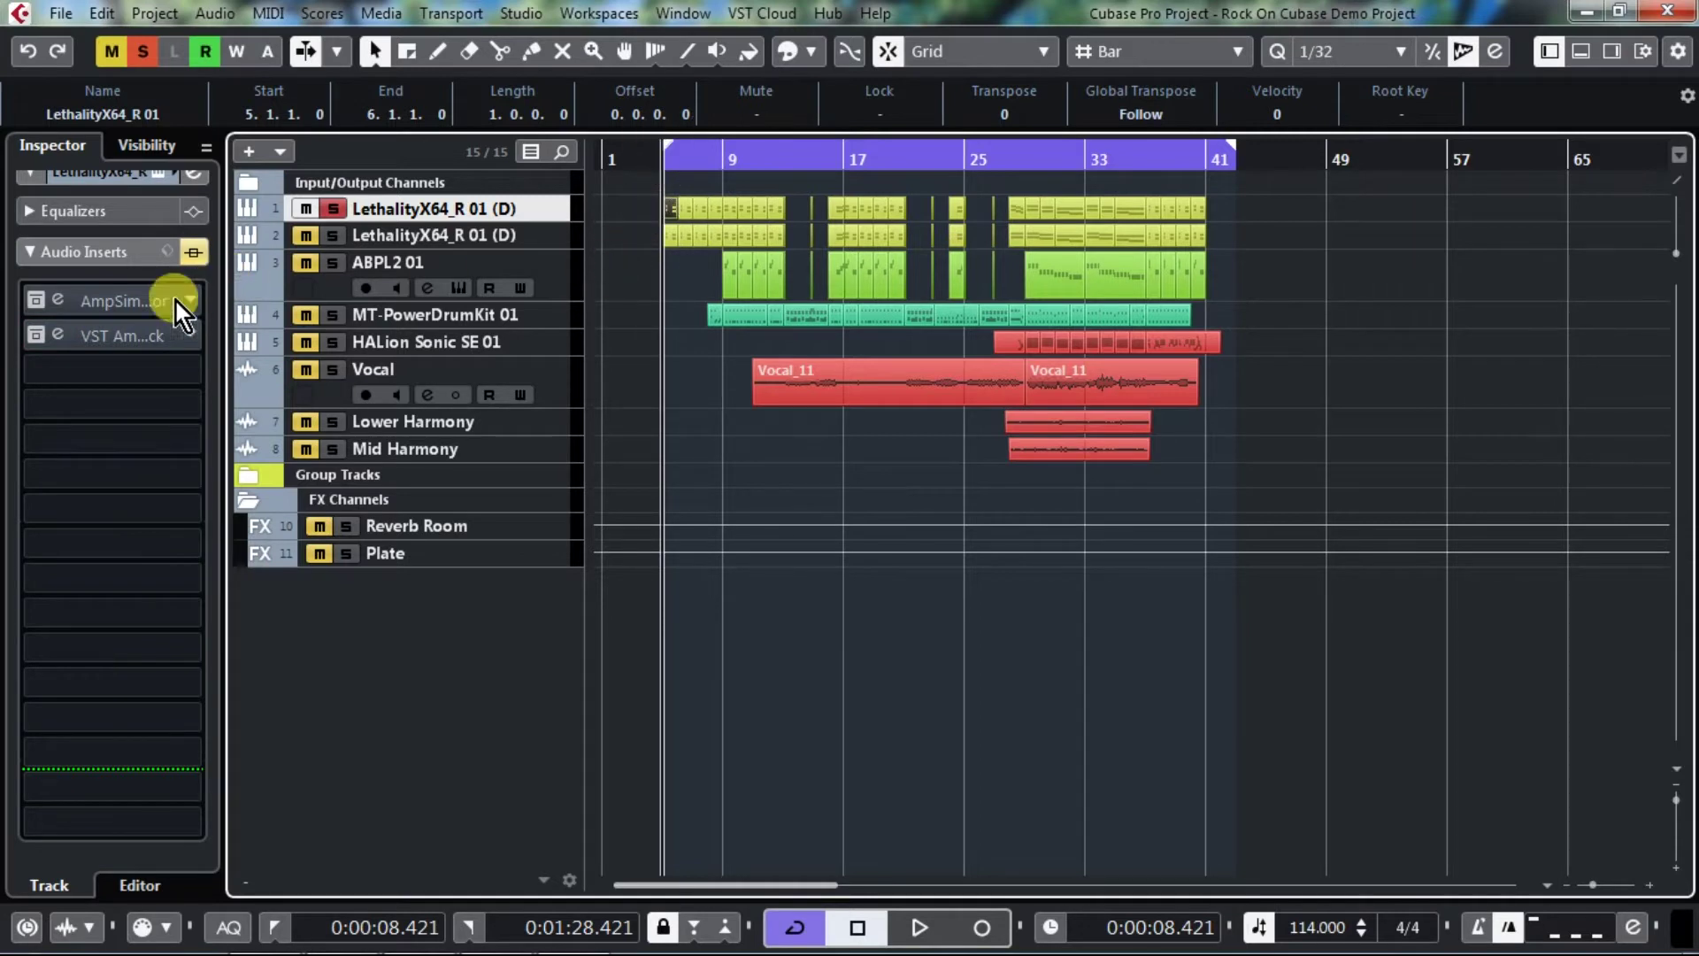
{"action": "left_click", "coordinate": [35, 305]}
{"action": "left_click", "coordinate": [115, 299]}
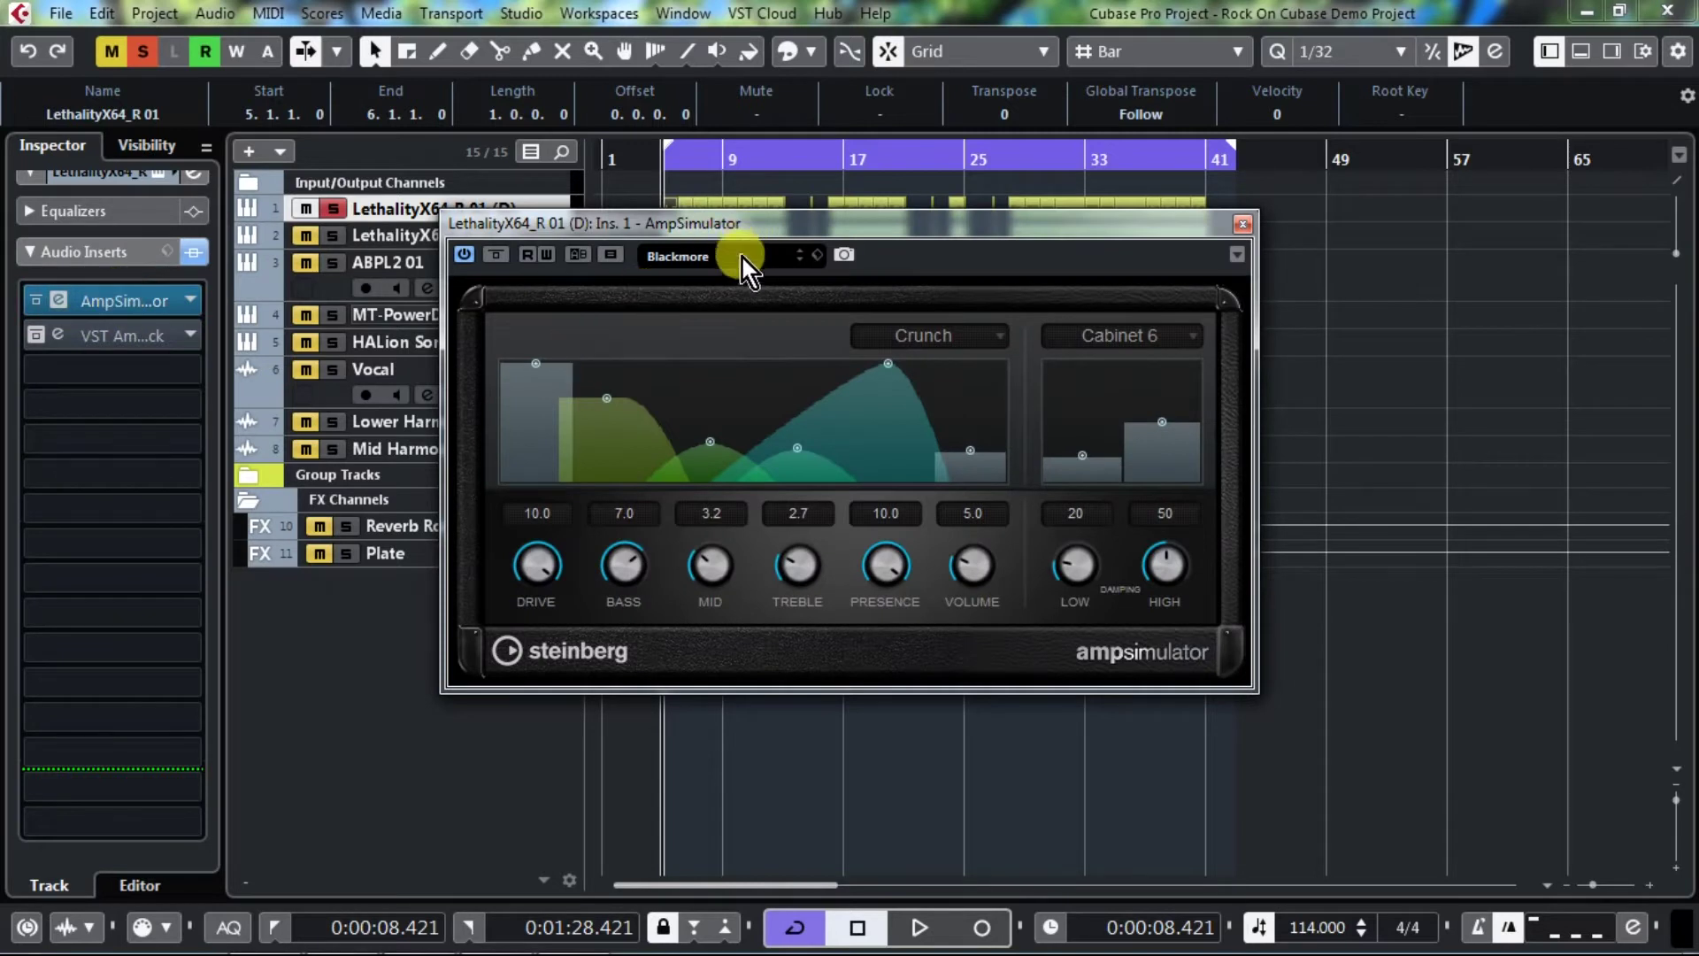
- Examine the AmpSimulator's available presets and amp models, keeping the Blackmore preset and the Crunch model
{"action": "left_click", "coordinate": [742, 258]}
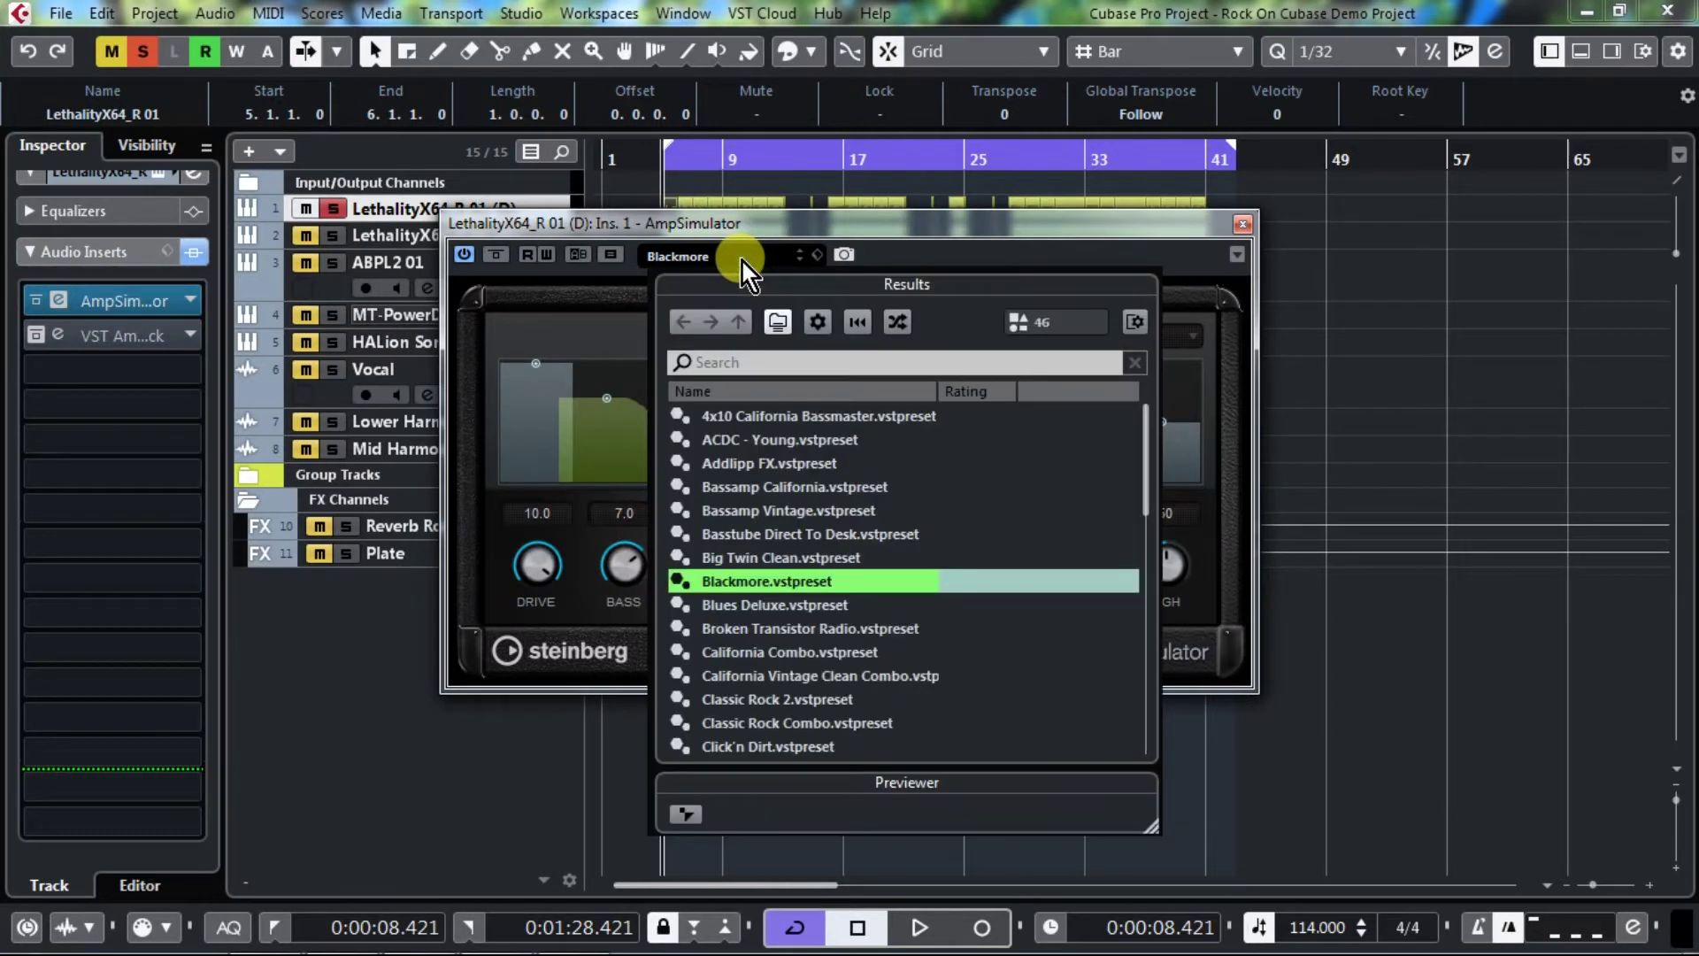
{"action": "left_click", "coordinate": [975, 237]}
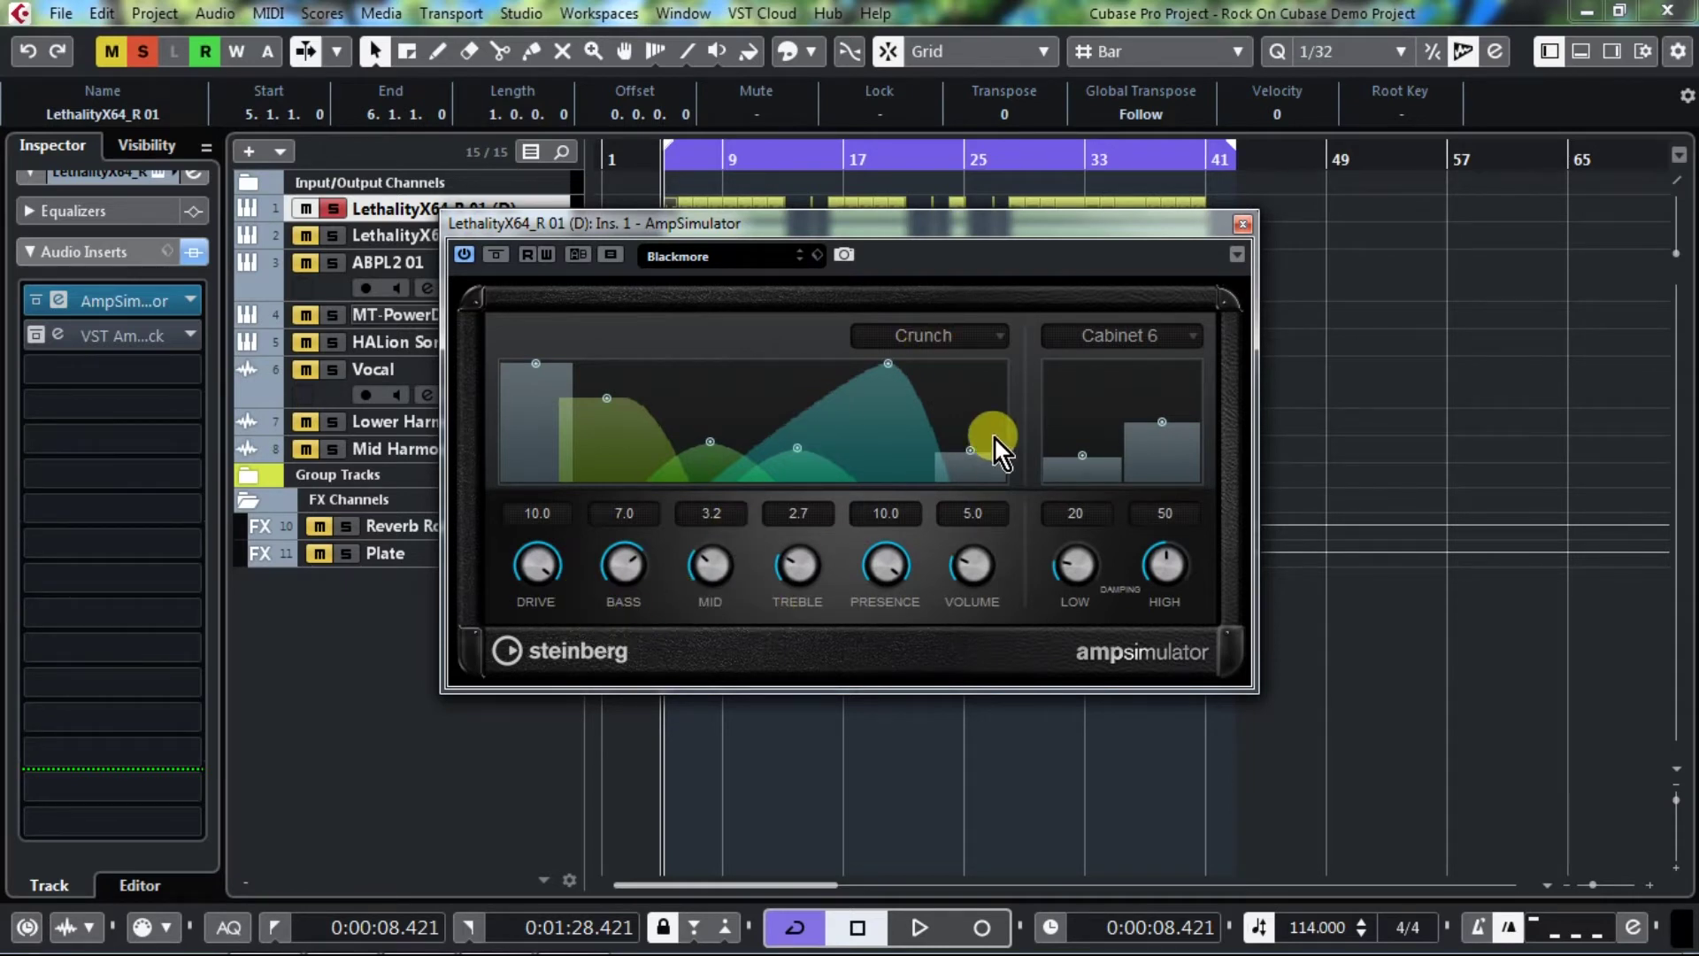
{"action": "left_click", "coordinate": [957, 338]}
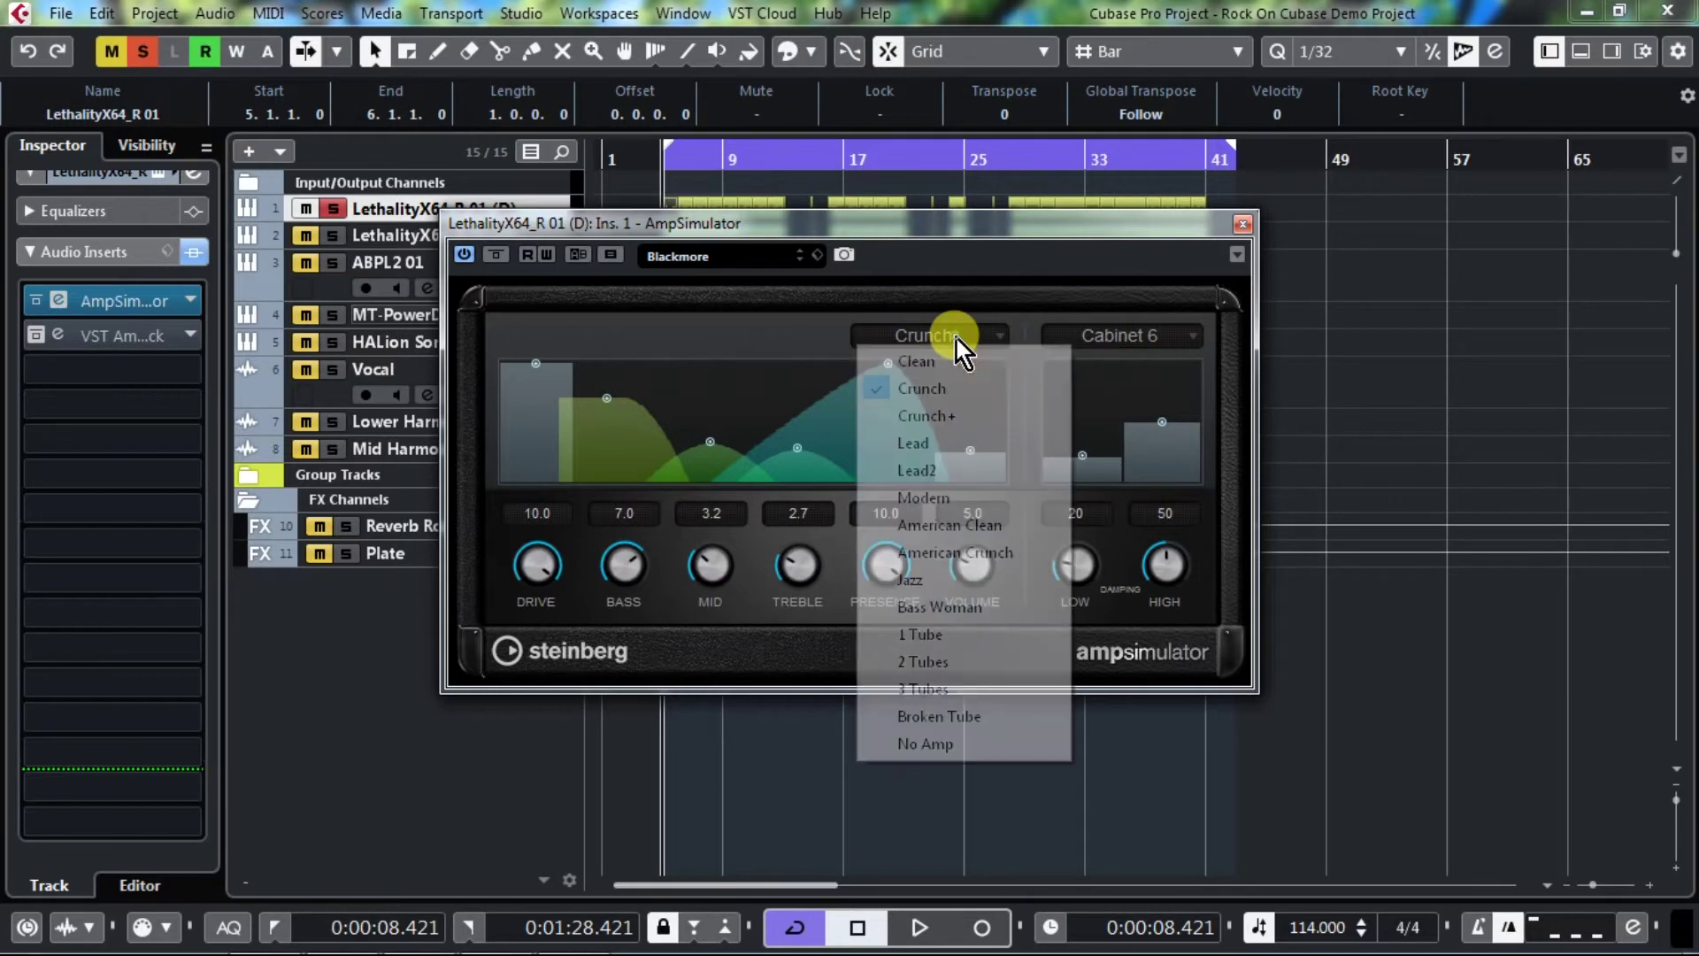
{"action": "left_click", "coordinate": [787, 325]}
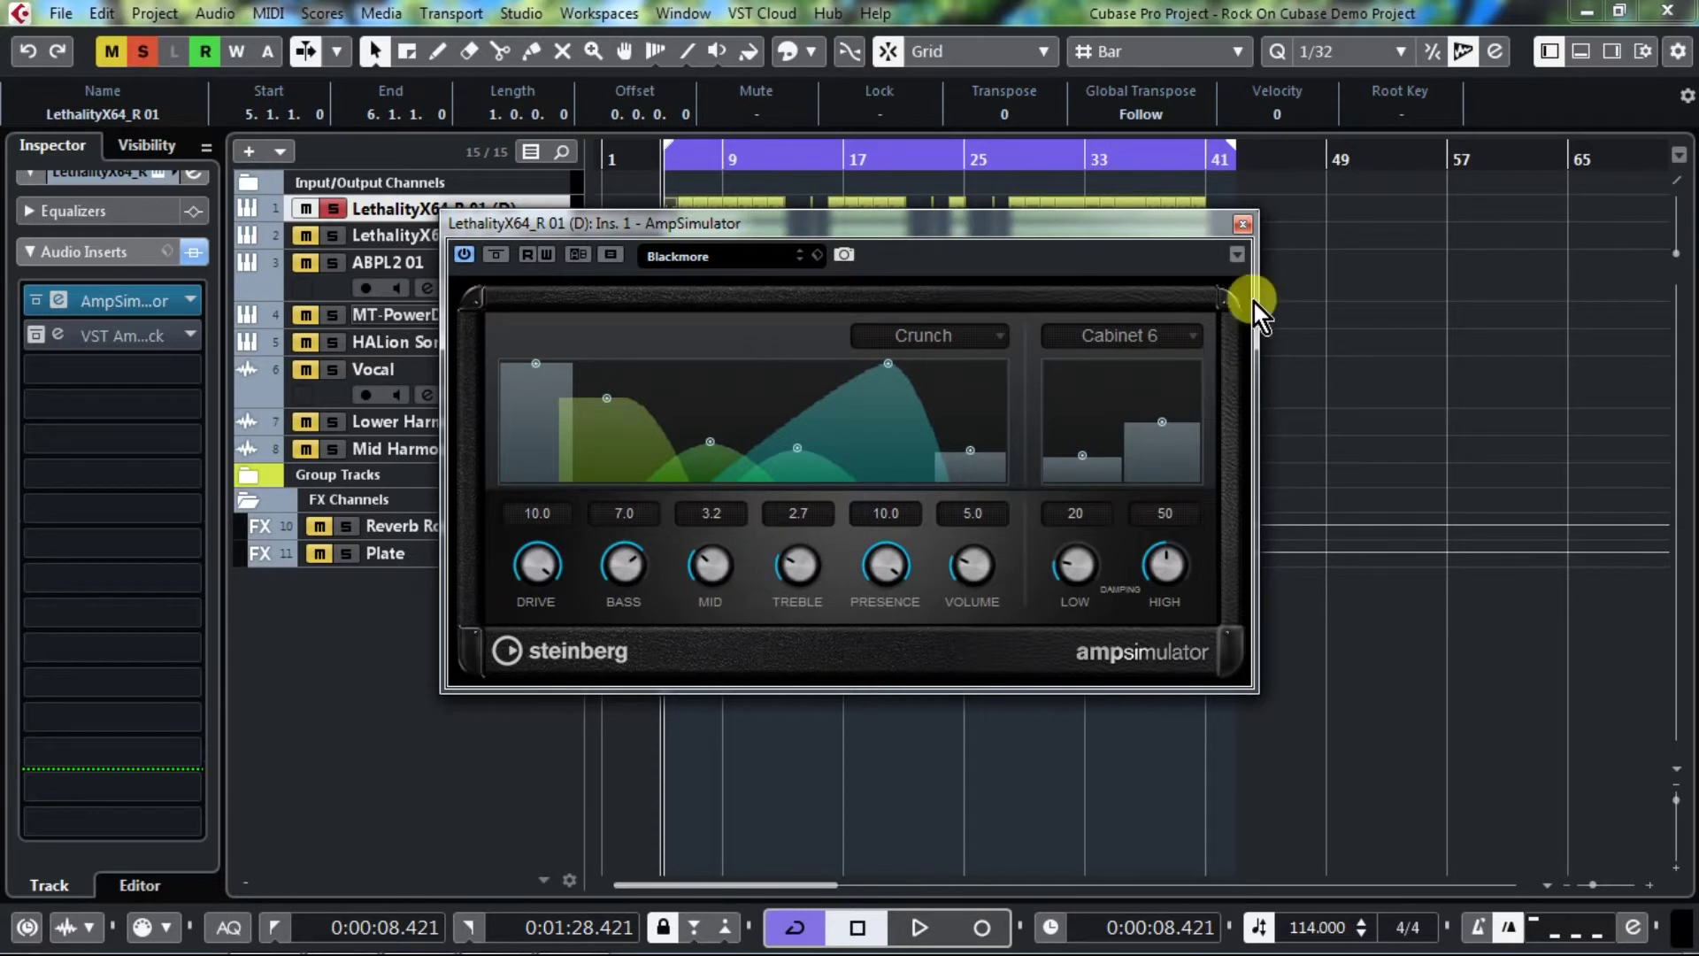
- Close the AmpSimulator window and audition the soloed guitar track with the effect enabled
{"action": "left_click", "coordinate": [1246, 227]}
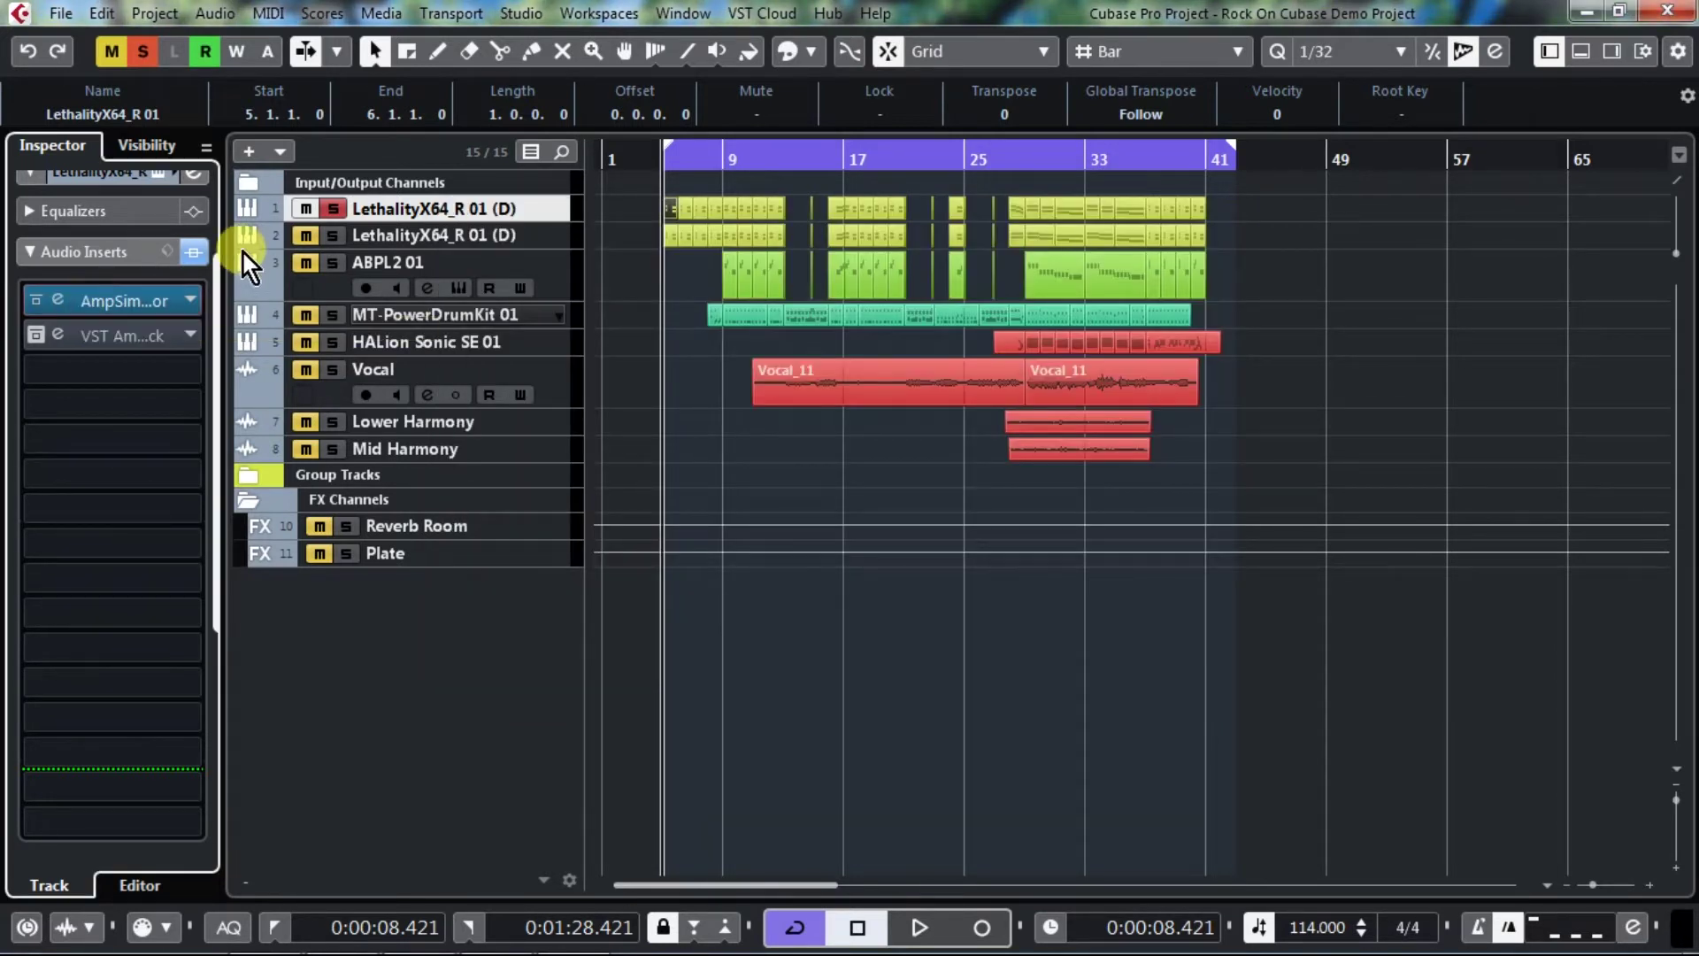
{"action": "key", "text": "space"}
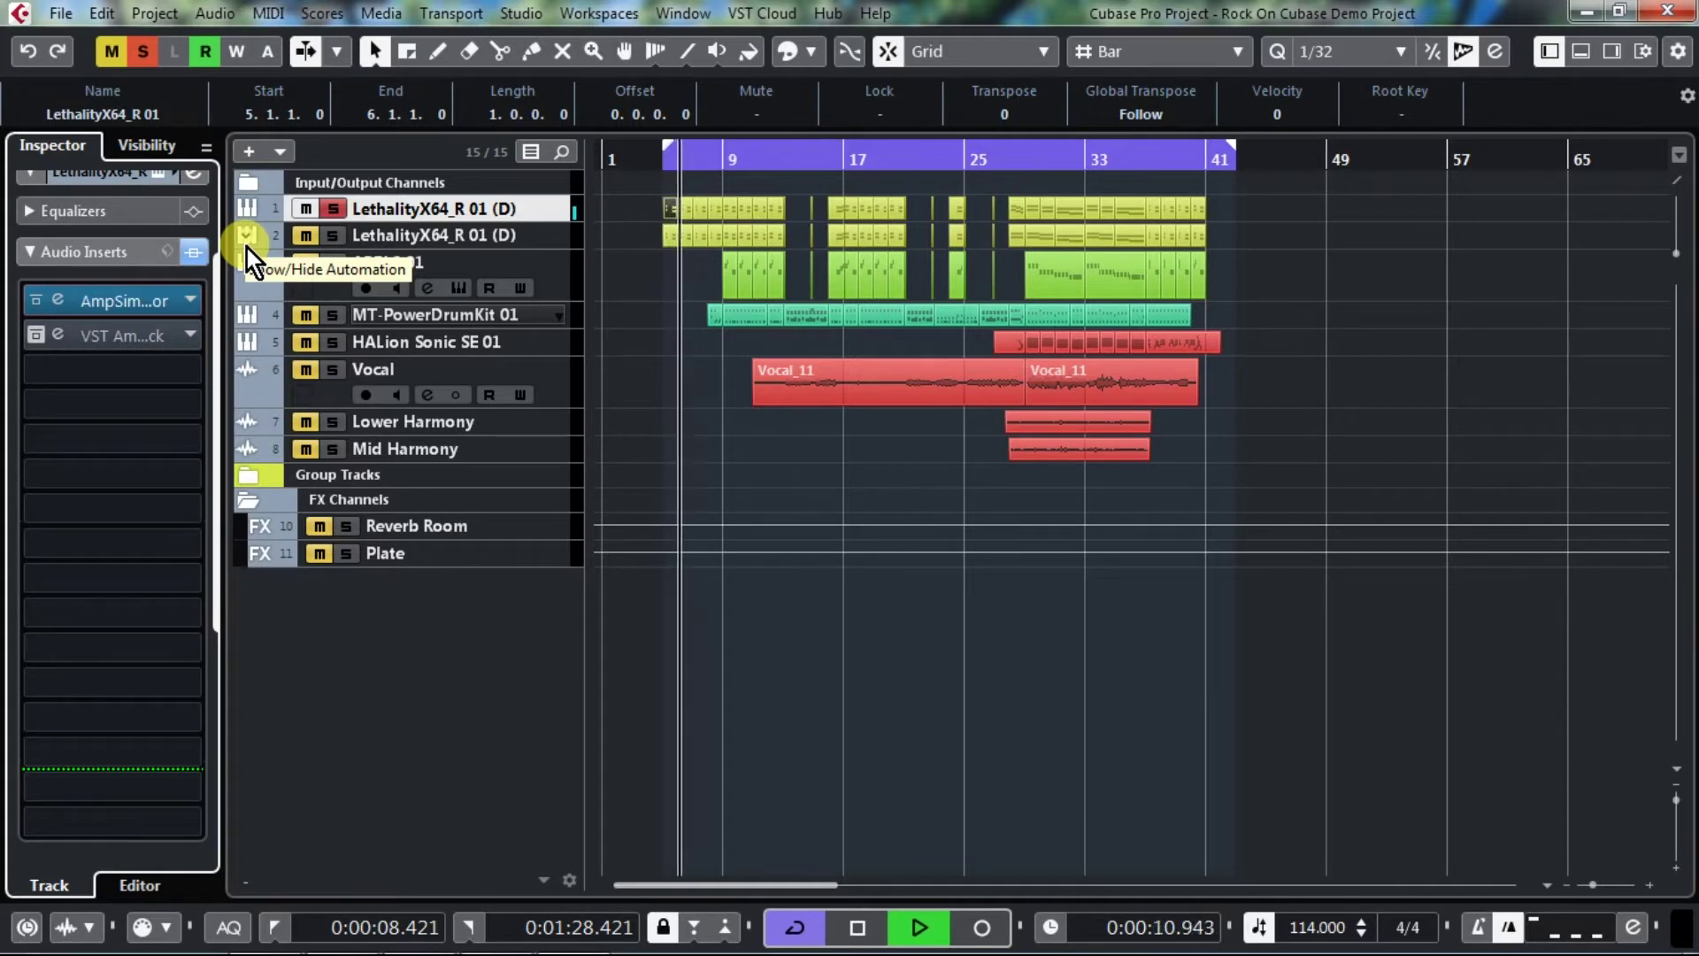
{"action": "key", "text": "space"}
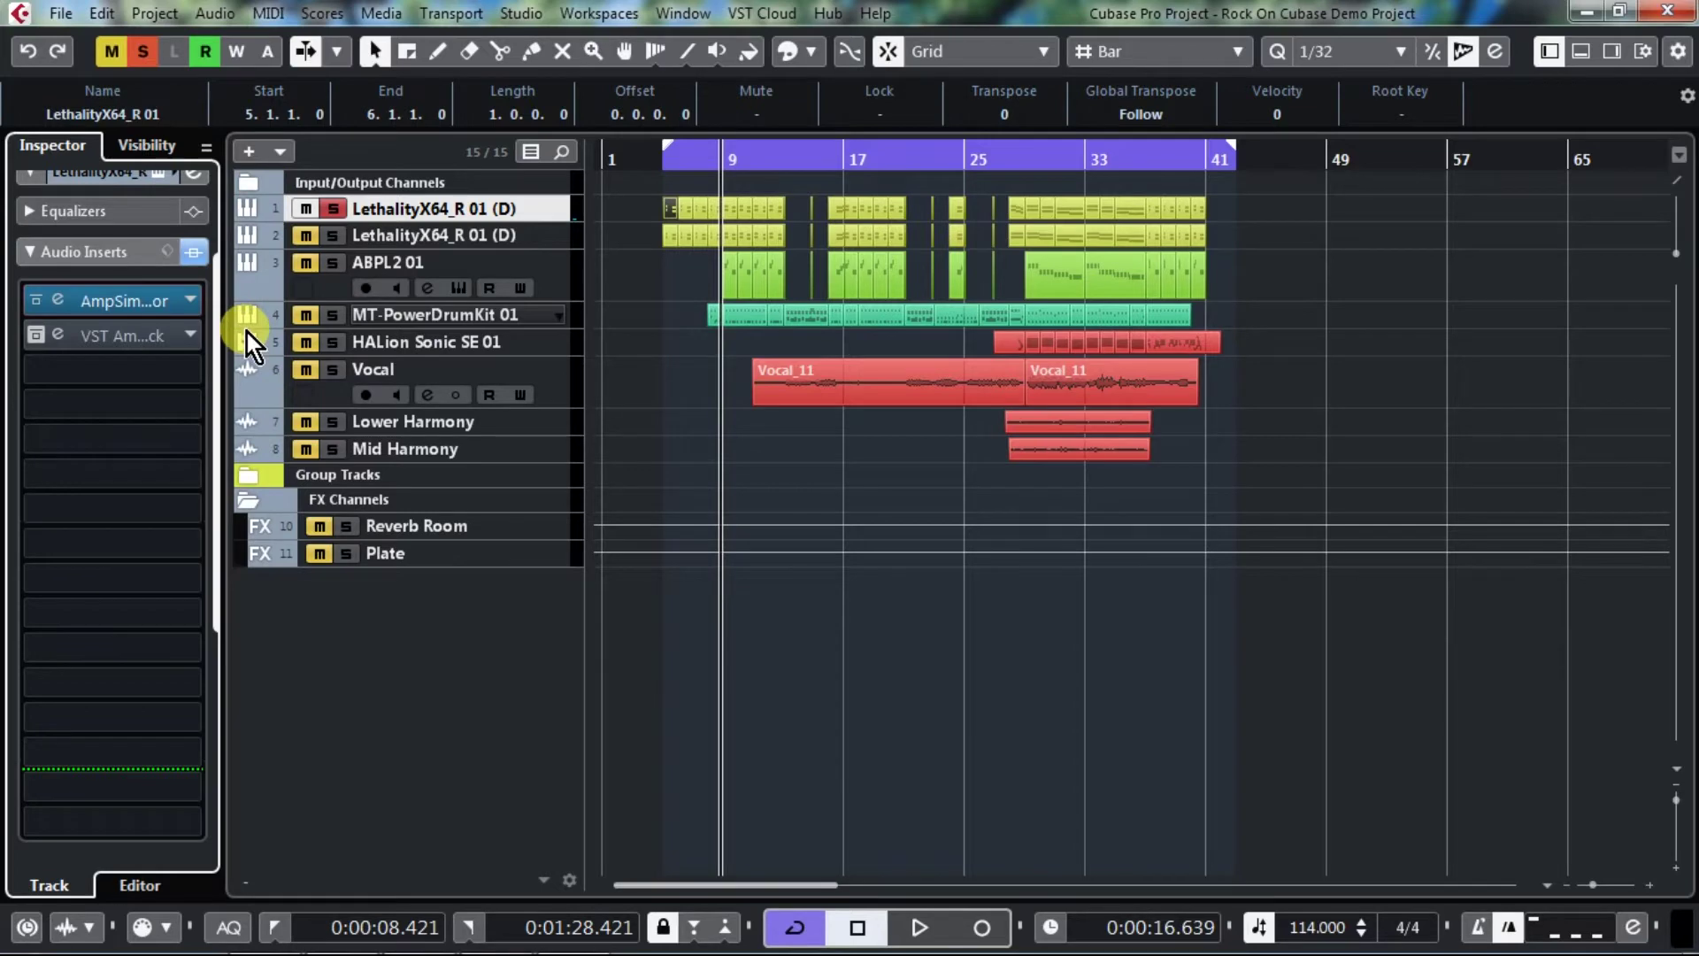
- Enable the first guitar track's VST Amp Rack insert and review its amplifier and cabinet models
{"action": "left_click", "coordinate": [35, 336]}
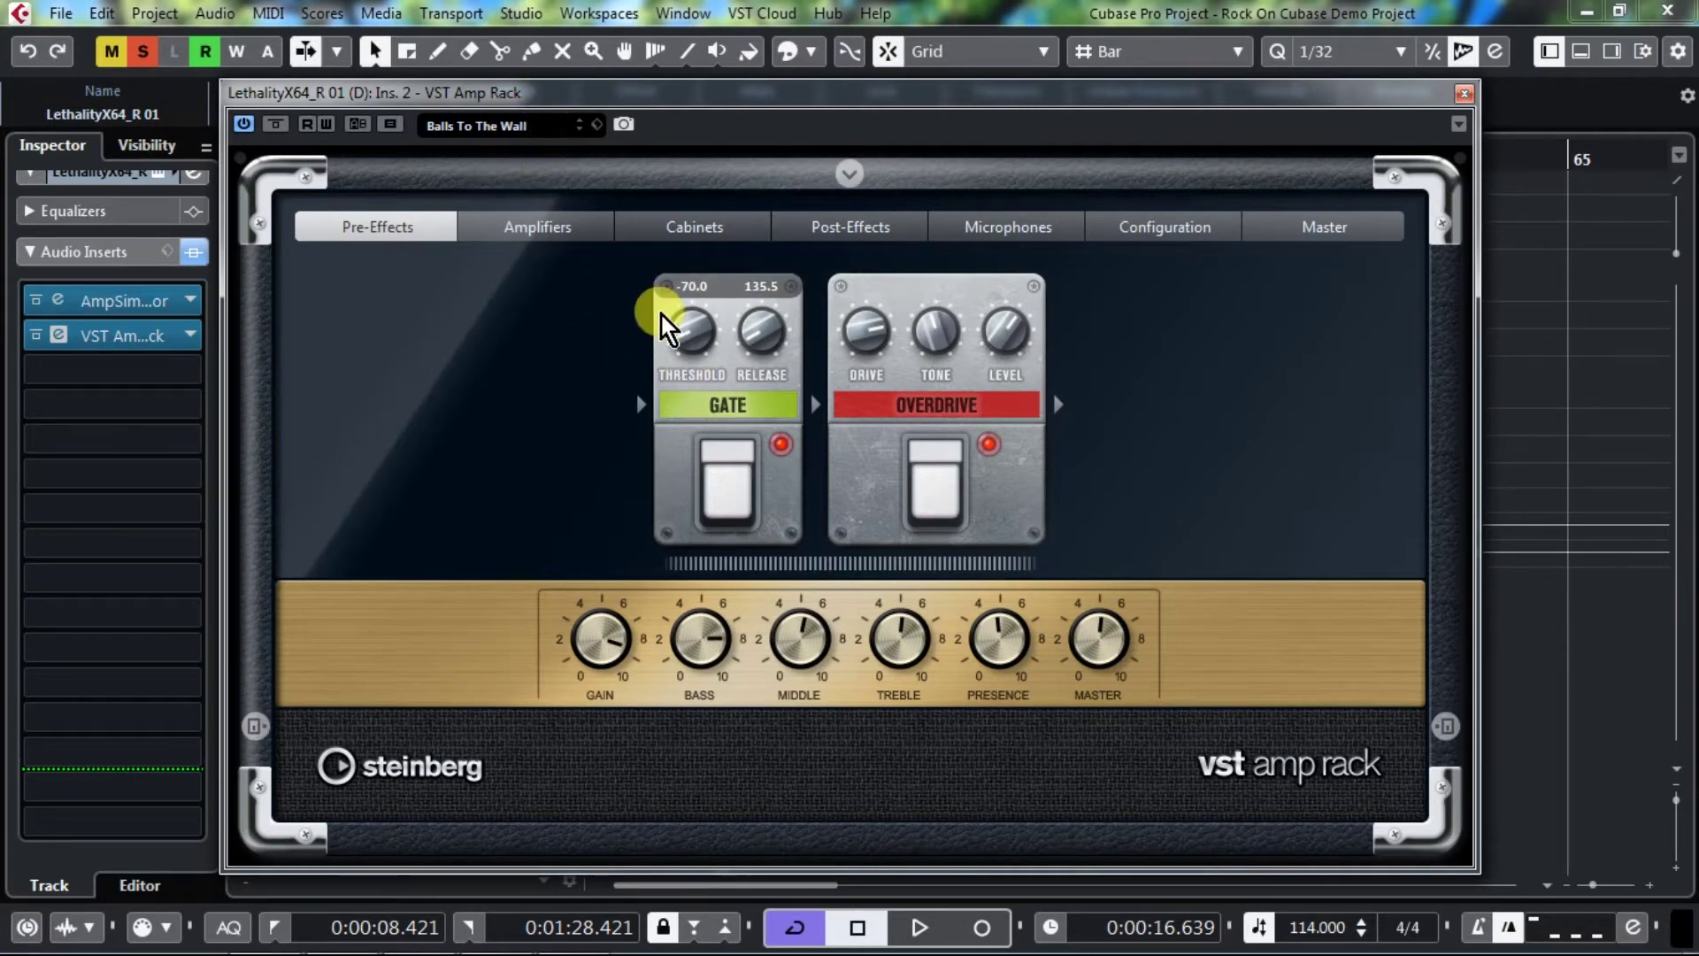
{"action": "left_click", "coordinate": [575, 237]}
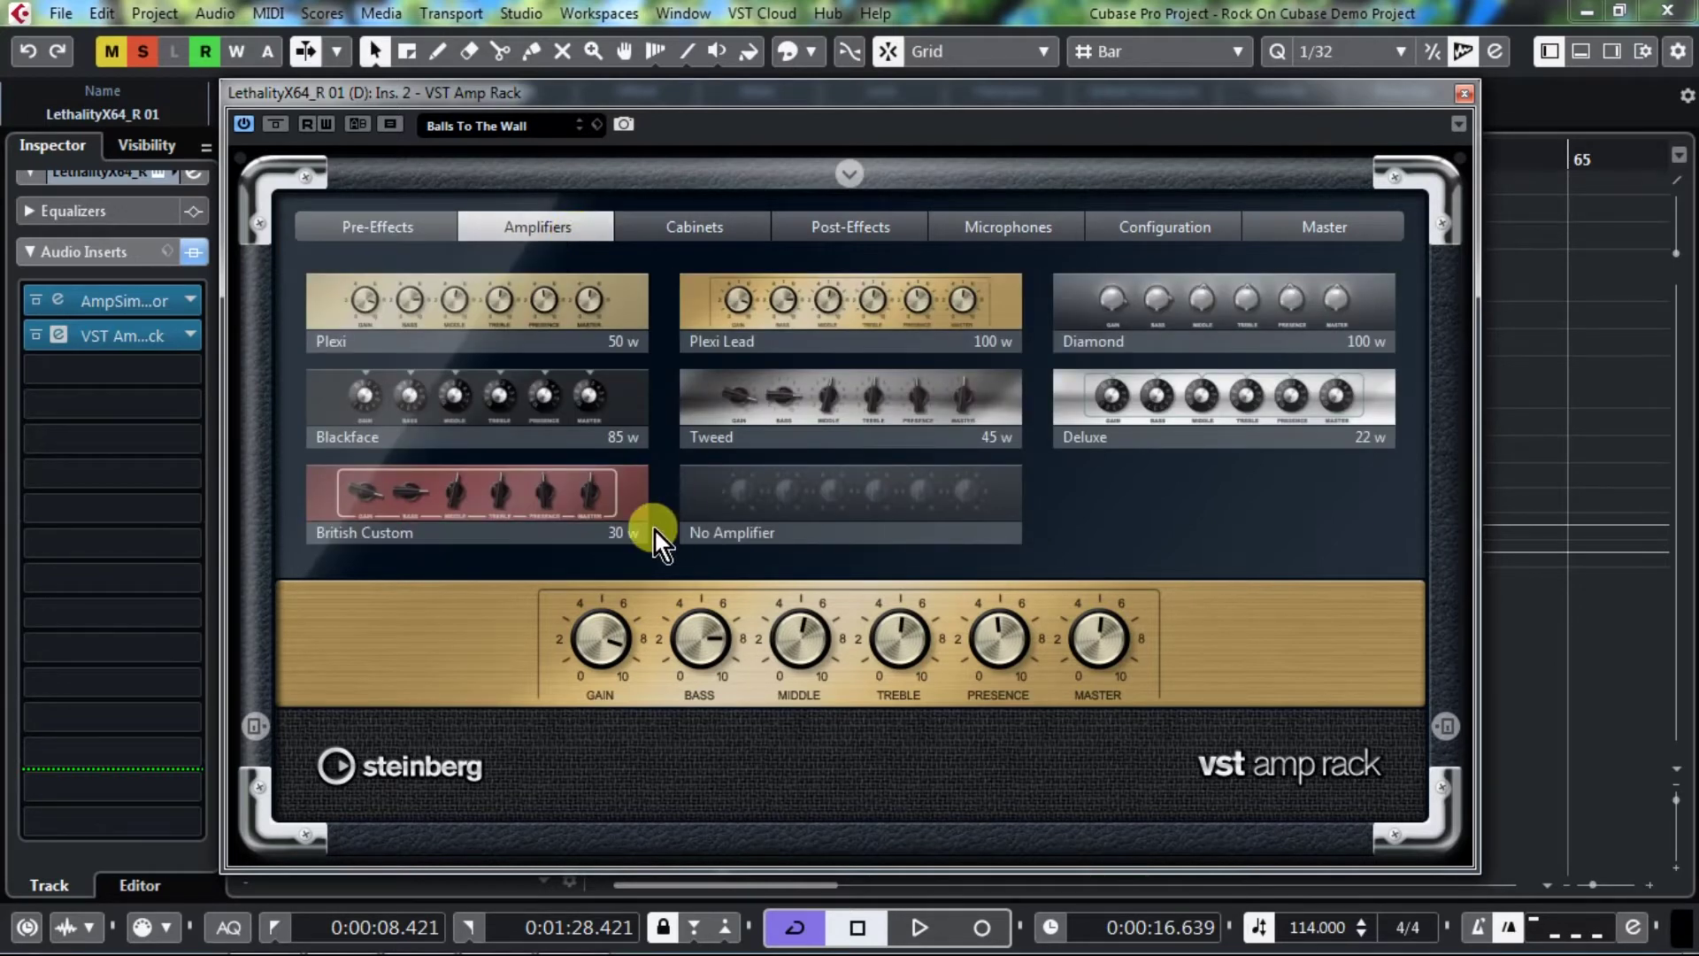
{"action": "left_click", "coordinate": [702, 230]}
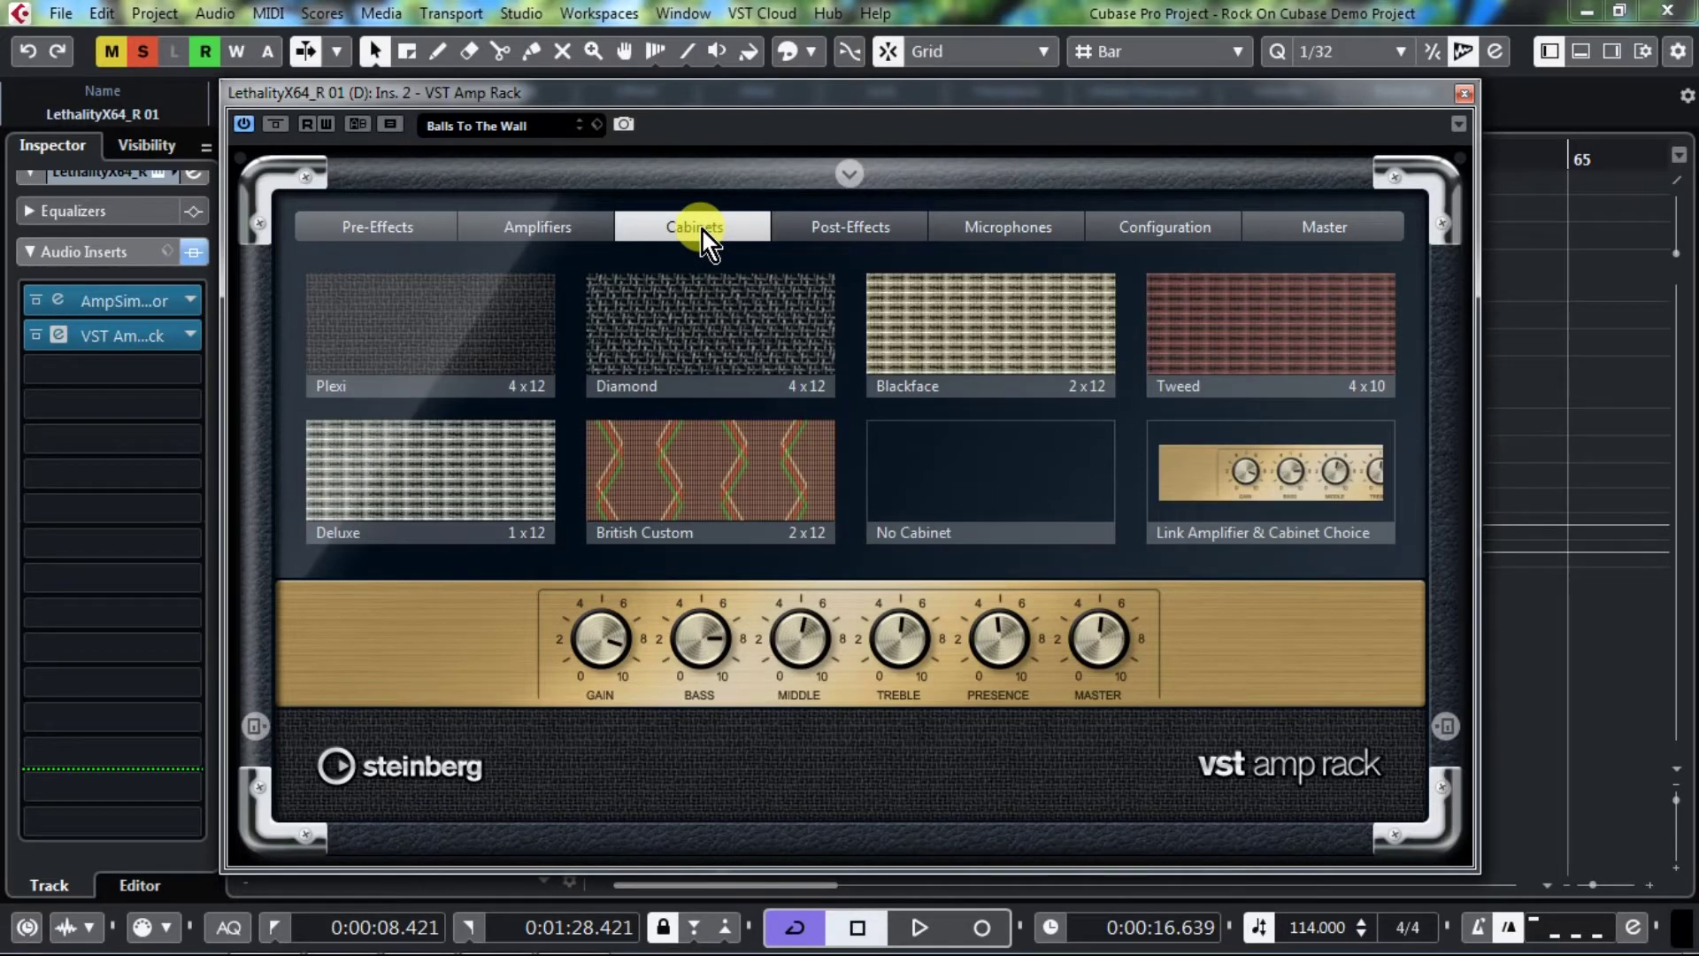
{"action": "left_click", "coordinate": [576, 234]}
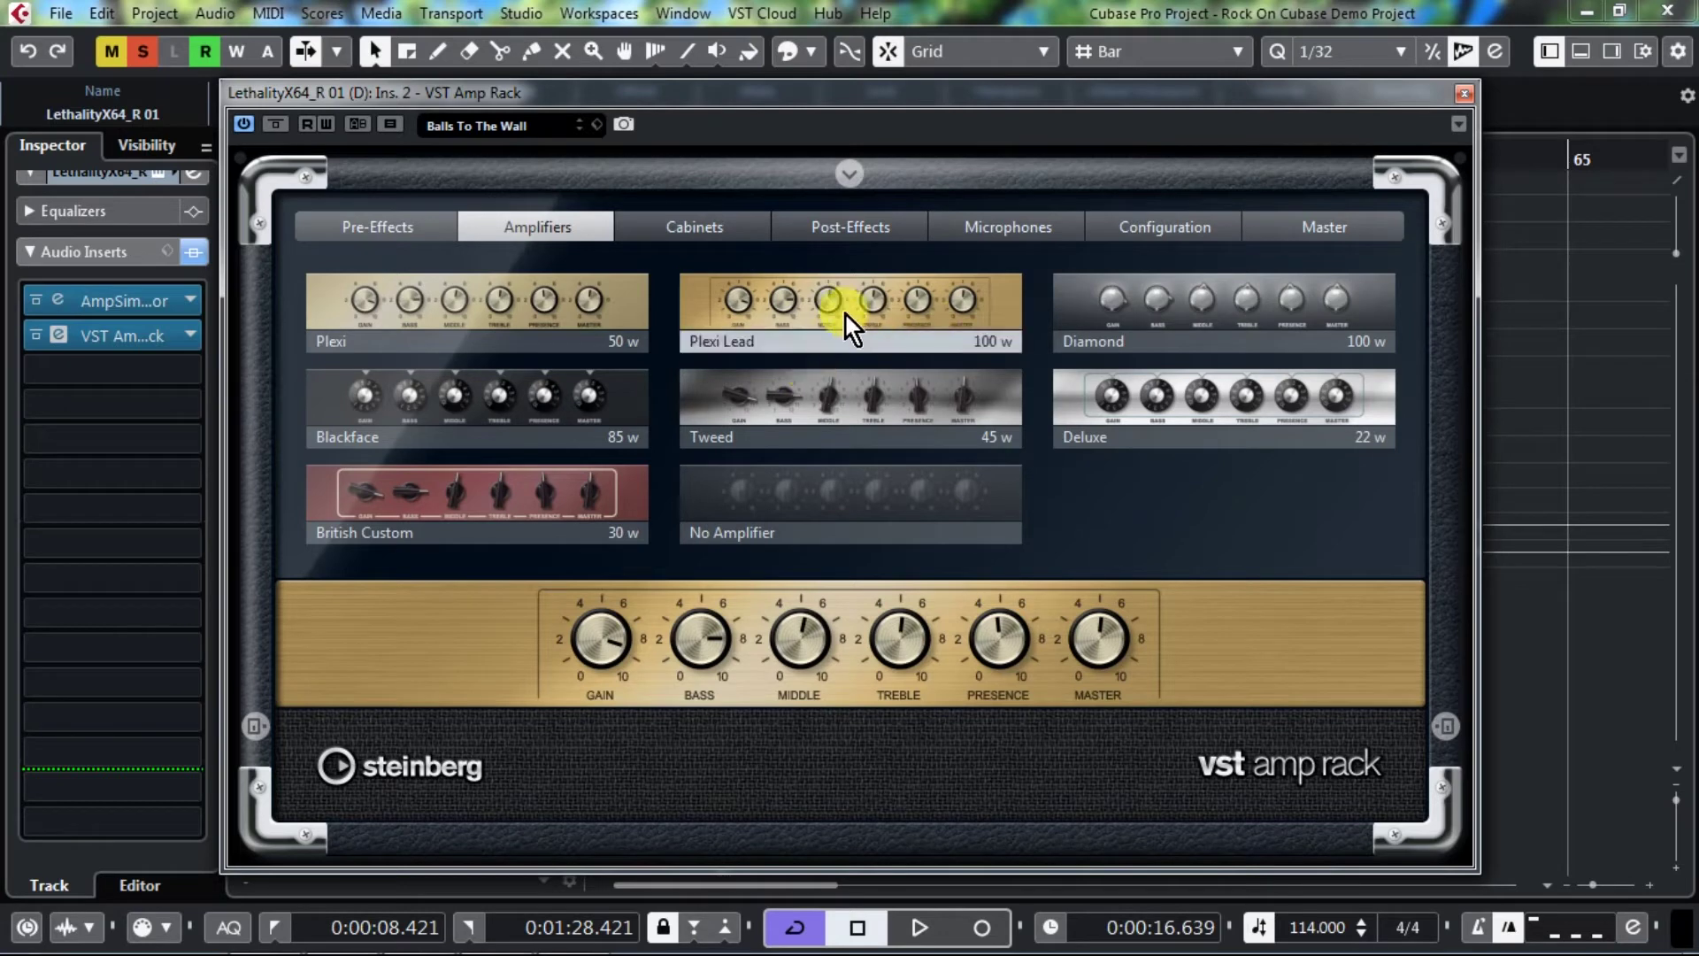
{"action": "left_click", "coordinate": [740, 234]}
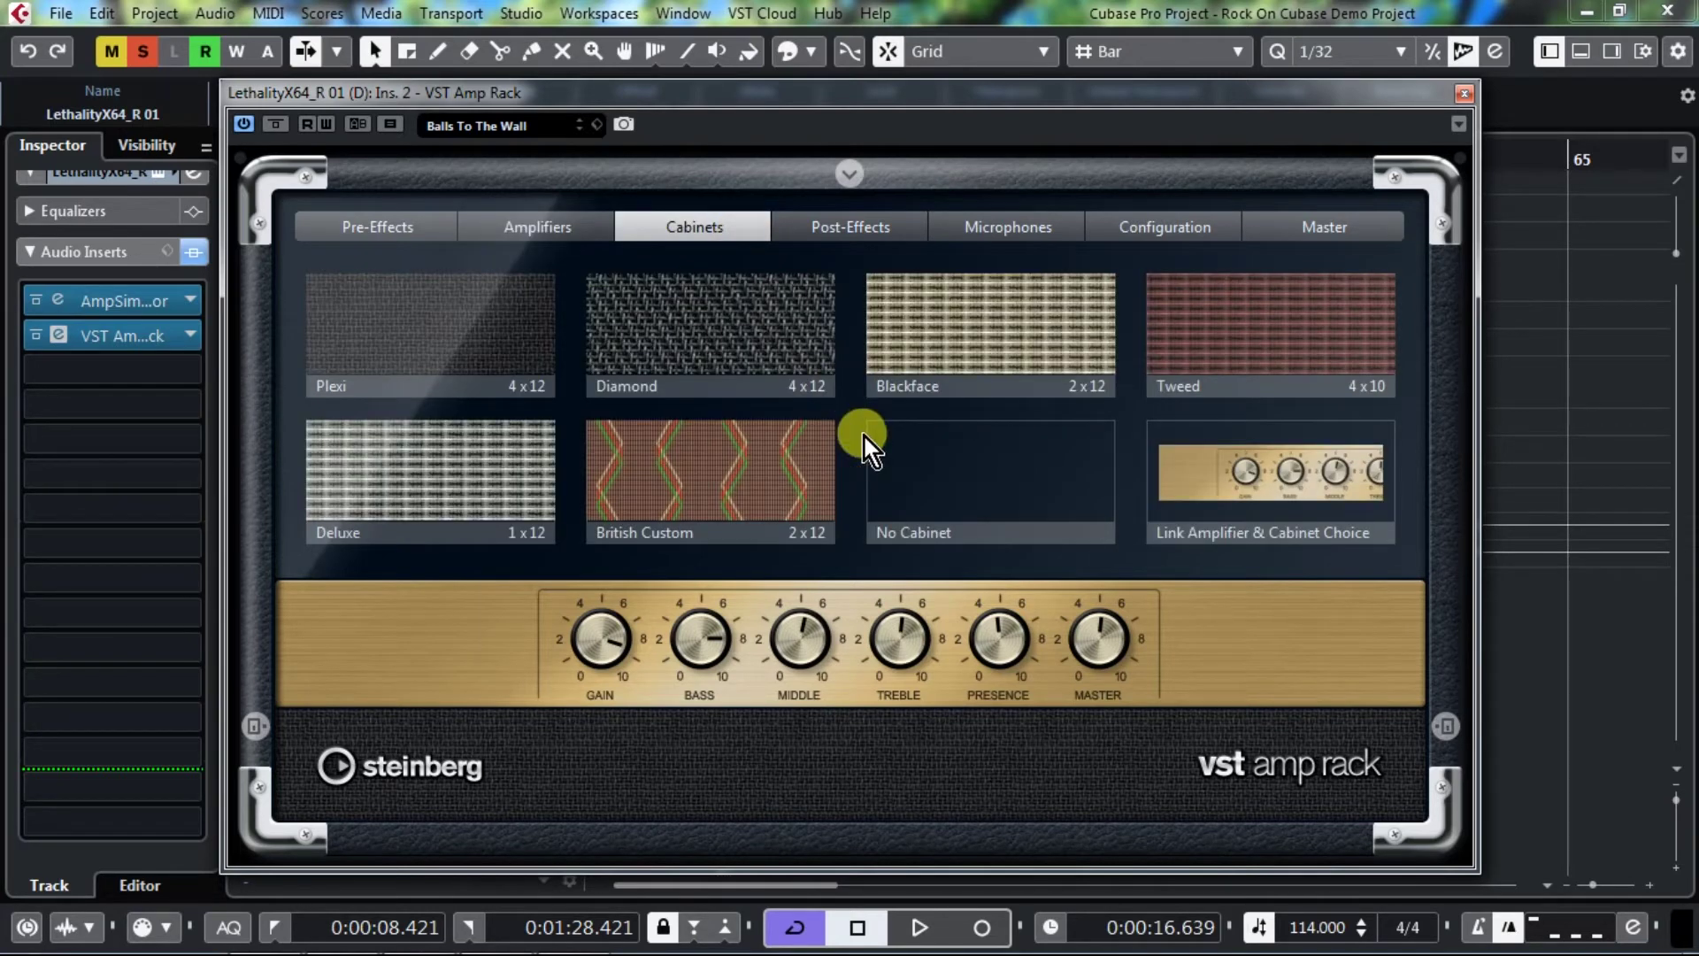
- Examine the VST Amp Rack's post-effects, microphone placement, mono/stereo configuration, master section and amp control values
{"action": "left_click", "coordinate": [852, 232]}
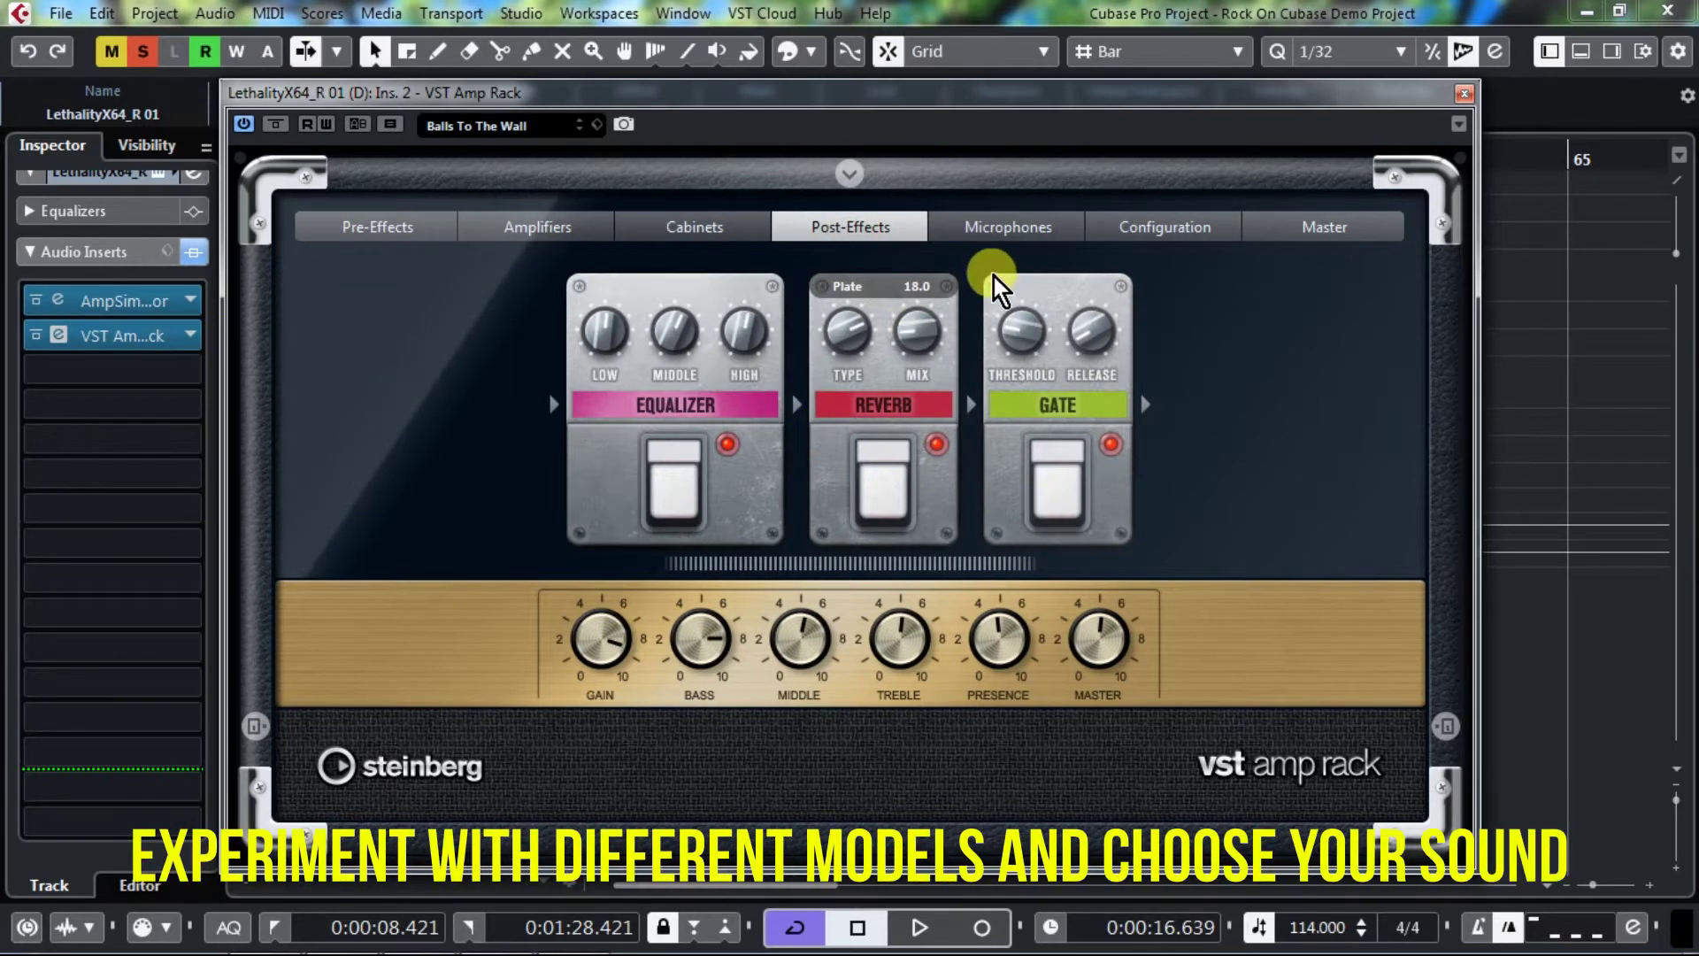
{"action": "left_click", "coordinate": [1002, 230]}
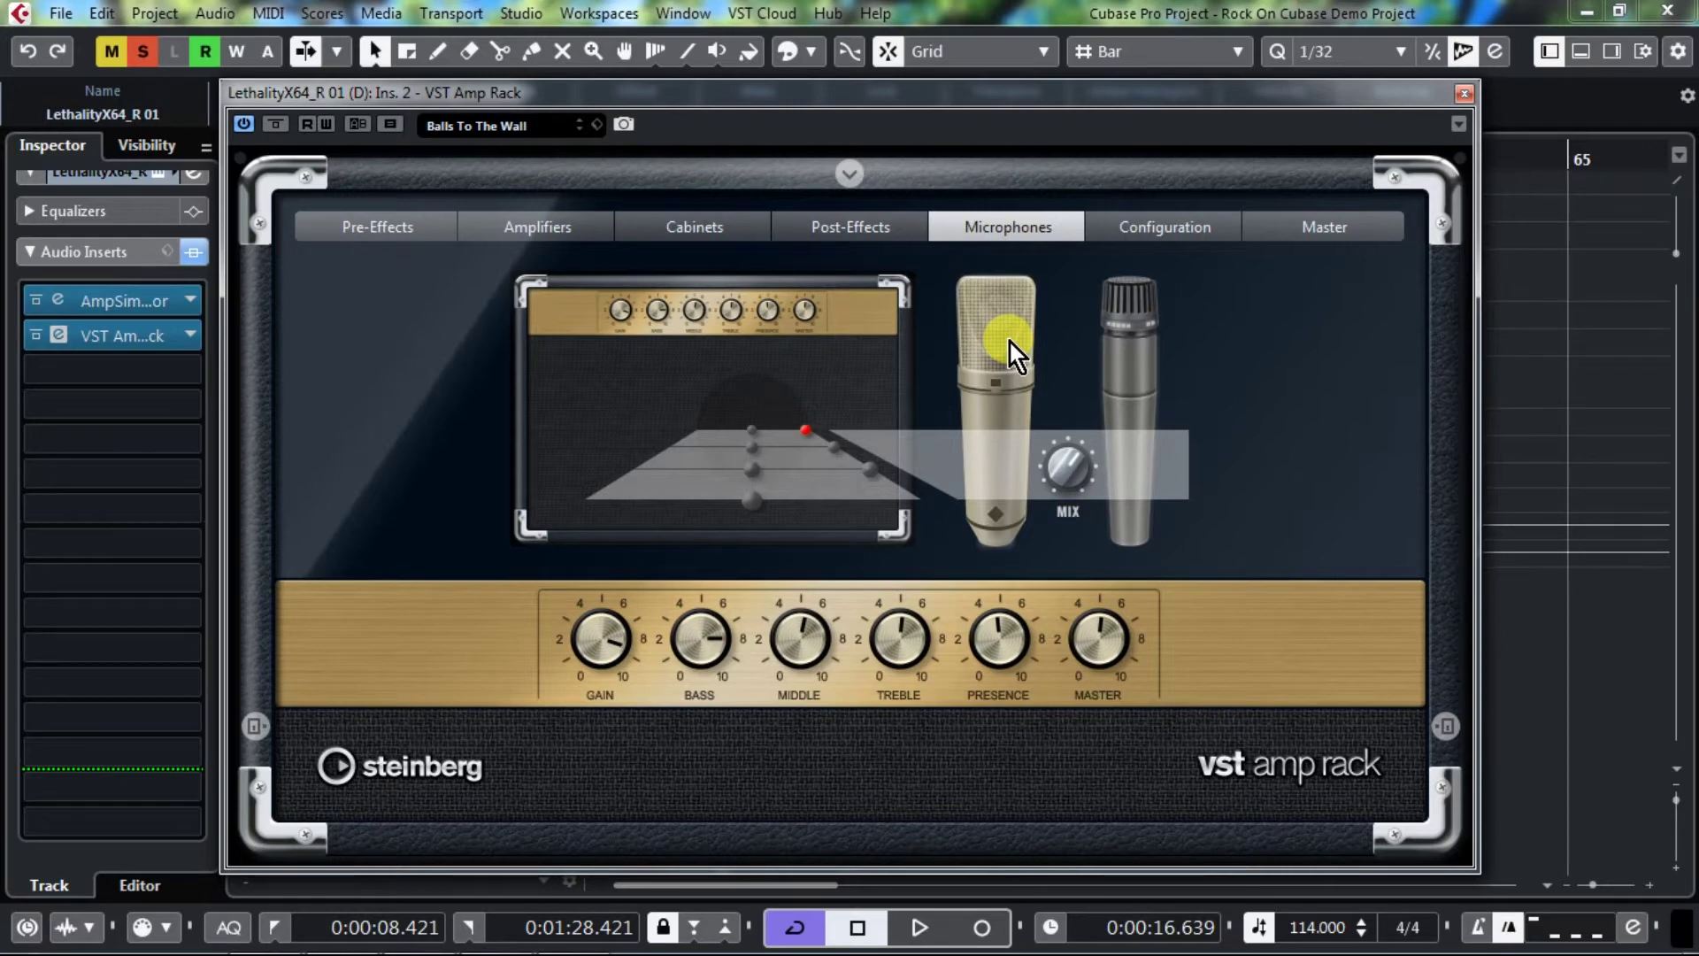
{"action": "left_click", "coordinate": [1140, 228]}
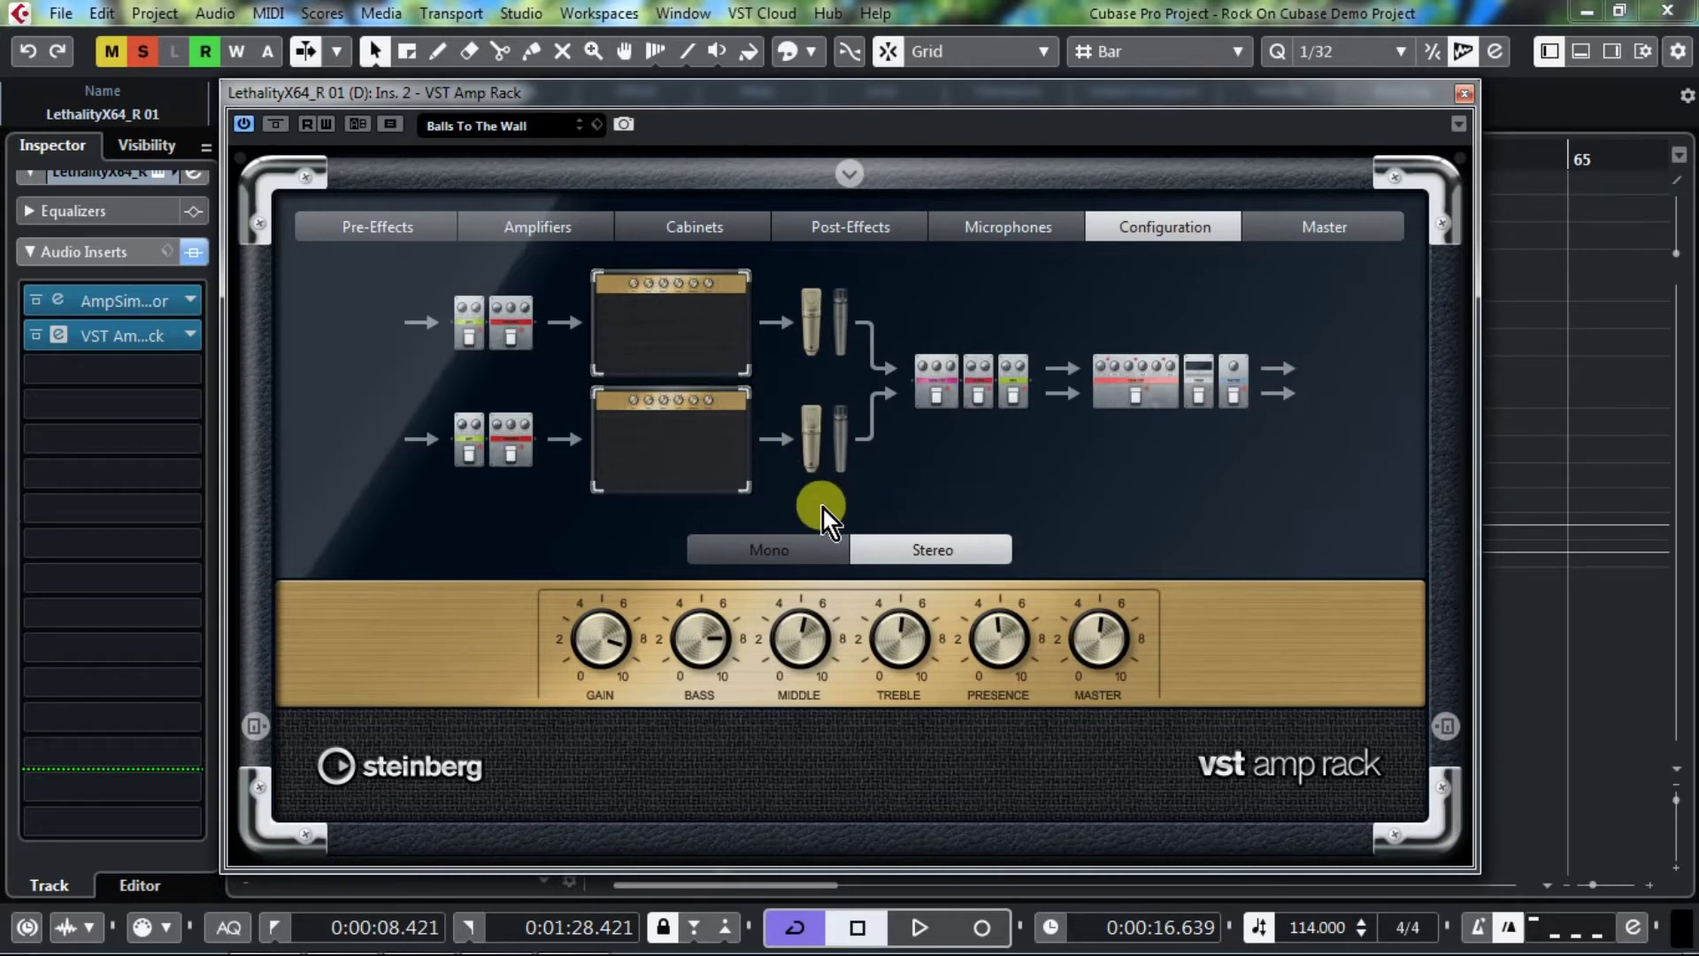
{"action": "left_click", "coordinate": [1318, 228]}
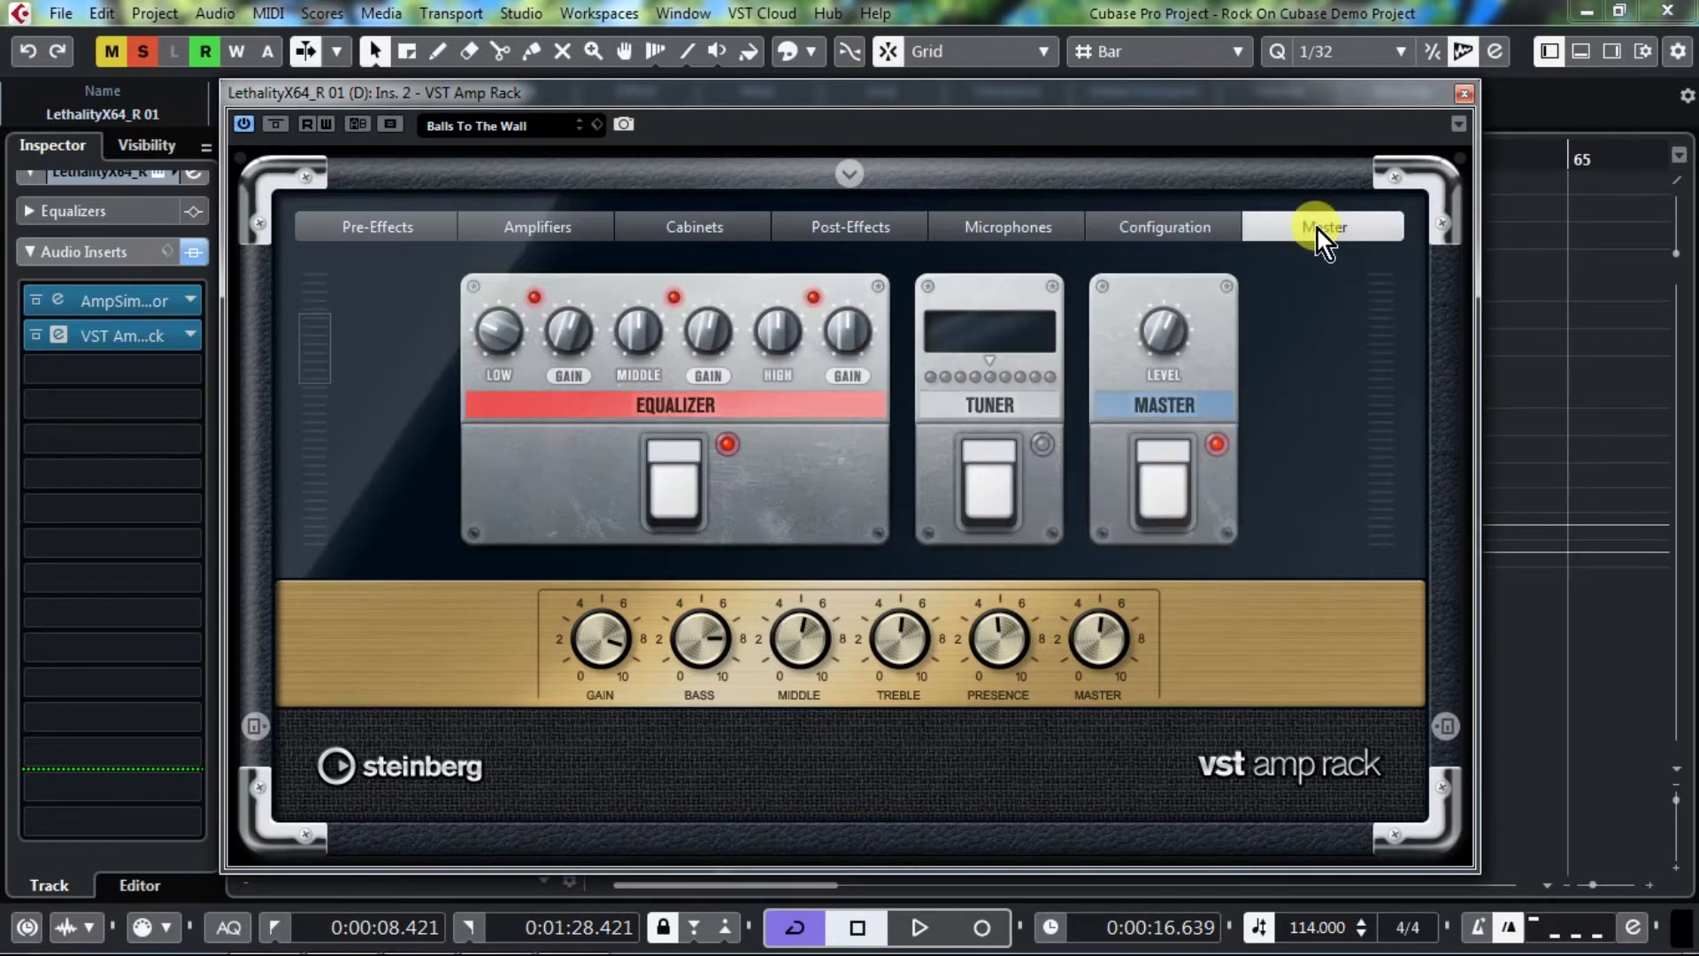
{"action": "left_click", "coordinate": [619, 635]}
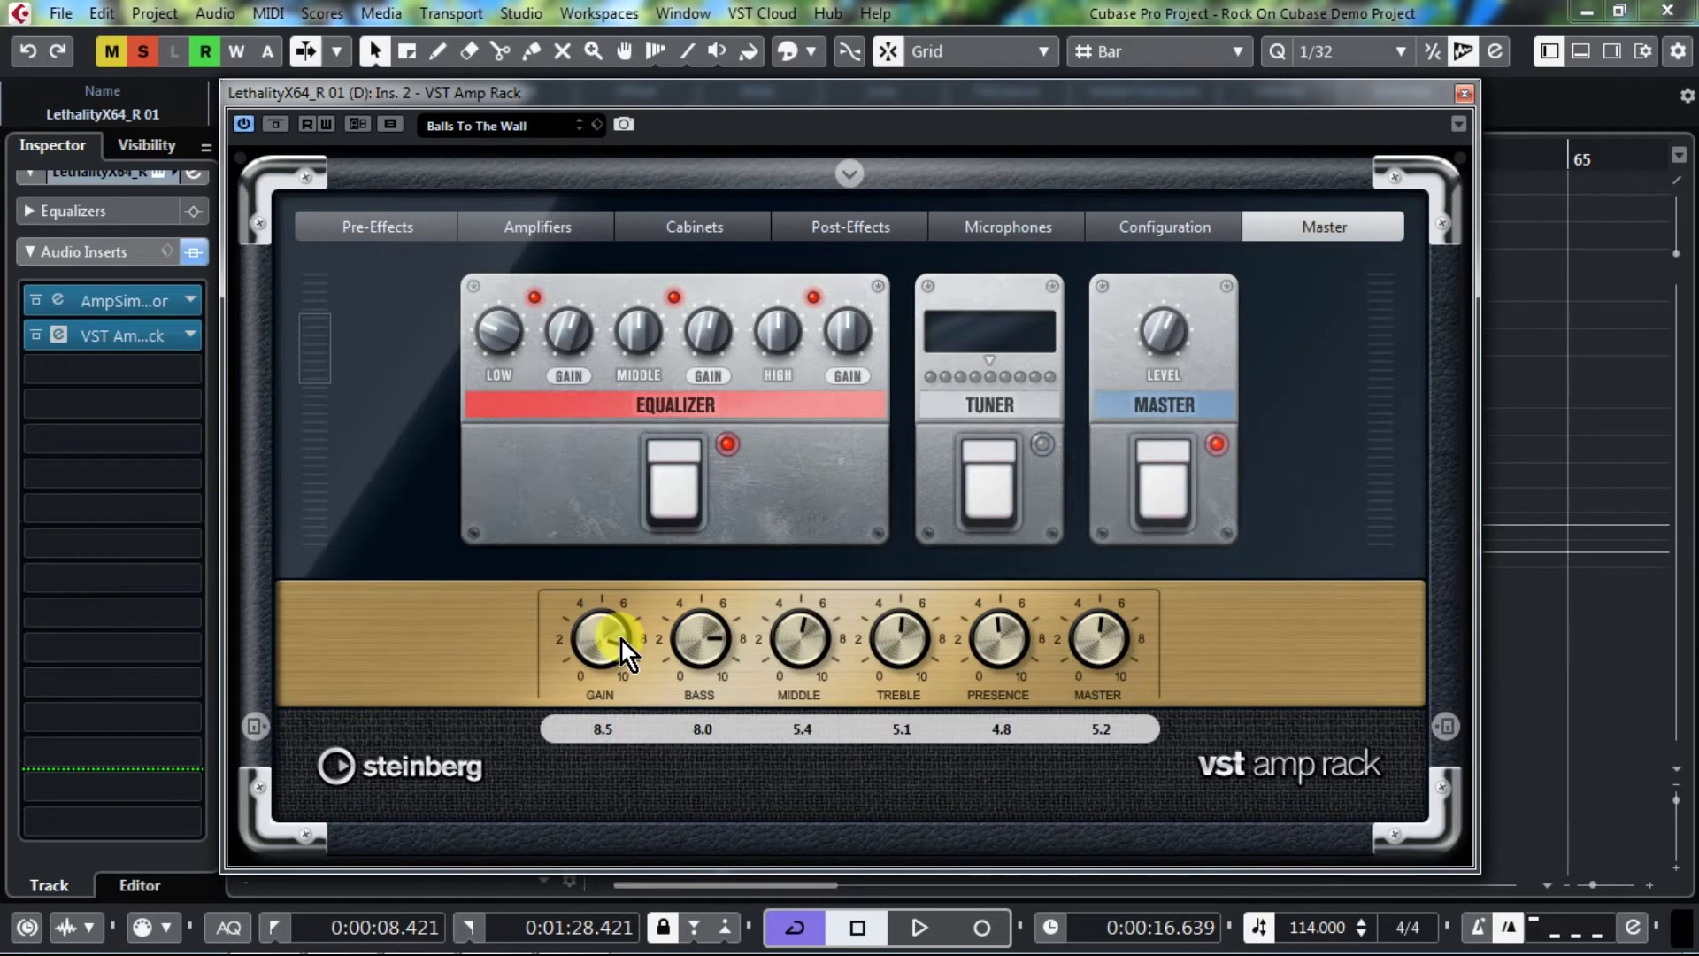
- Close the VST Amp Rack window and audition the soloed first guitar track from bar 5
{"action": "left_click", "coordinate": [1466, 92]}
{"action": "left_click", "coordinate": [666, 164]}
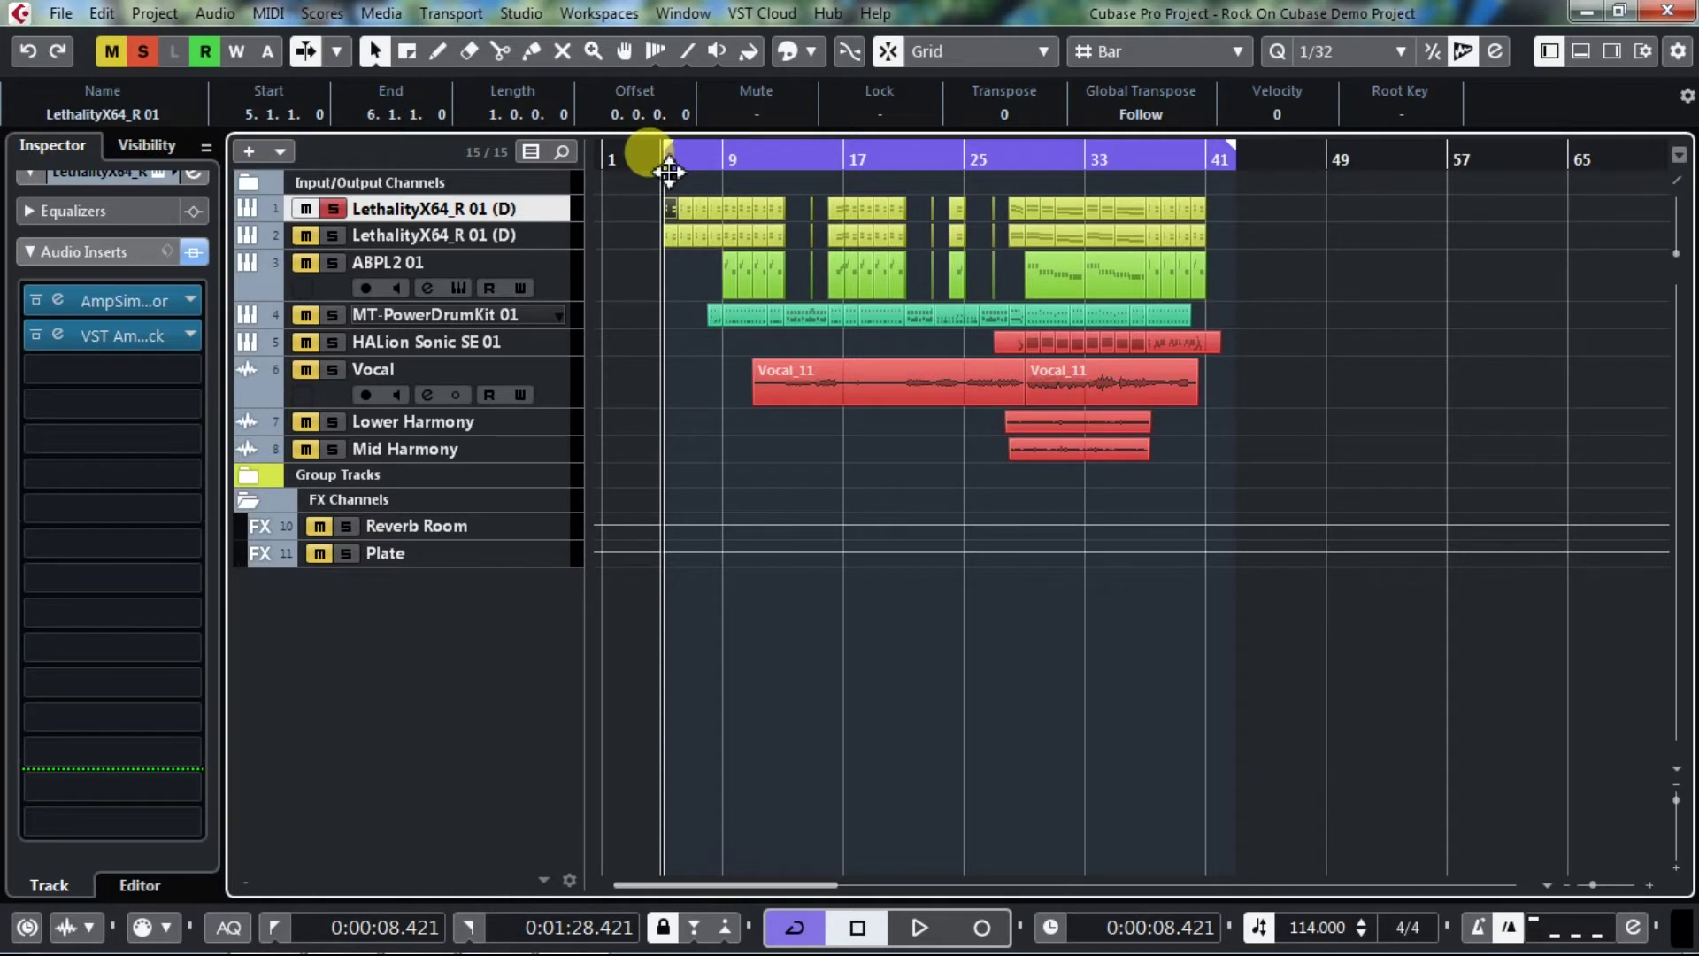
{"action": "key", "text": "space"}
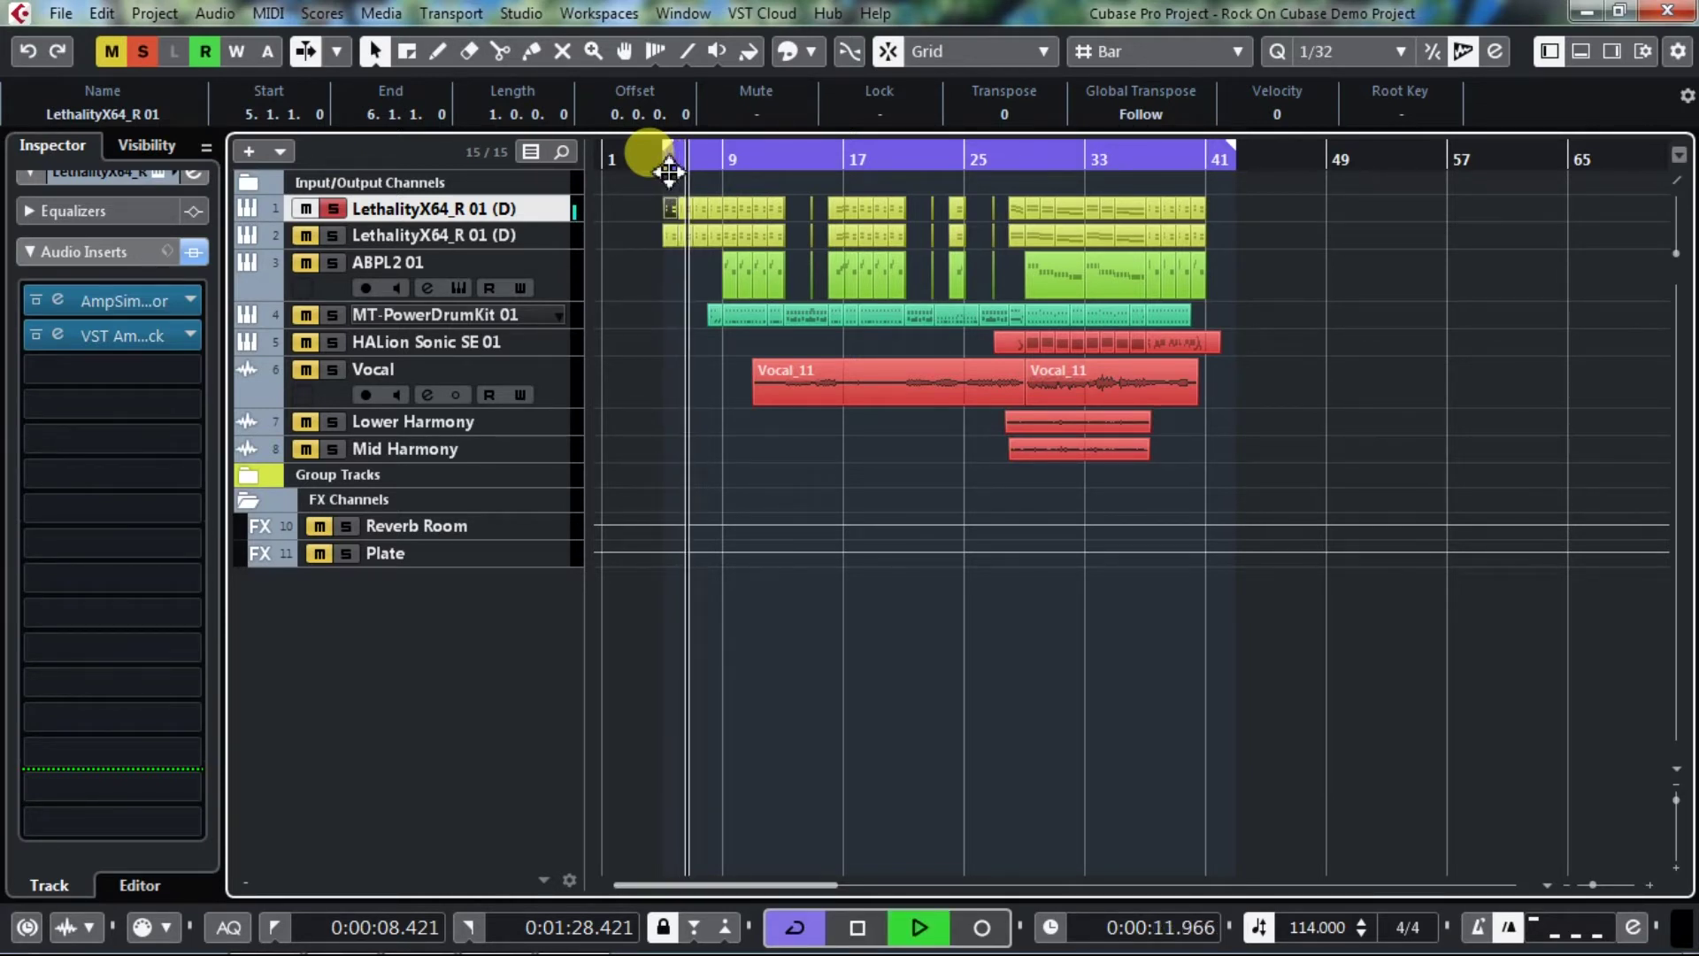
{"action": "key", "text": "space"}
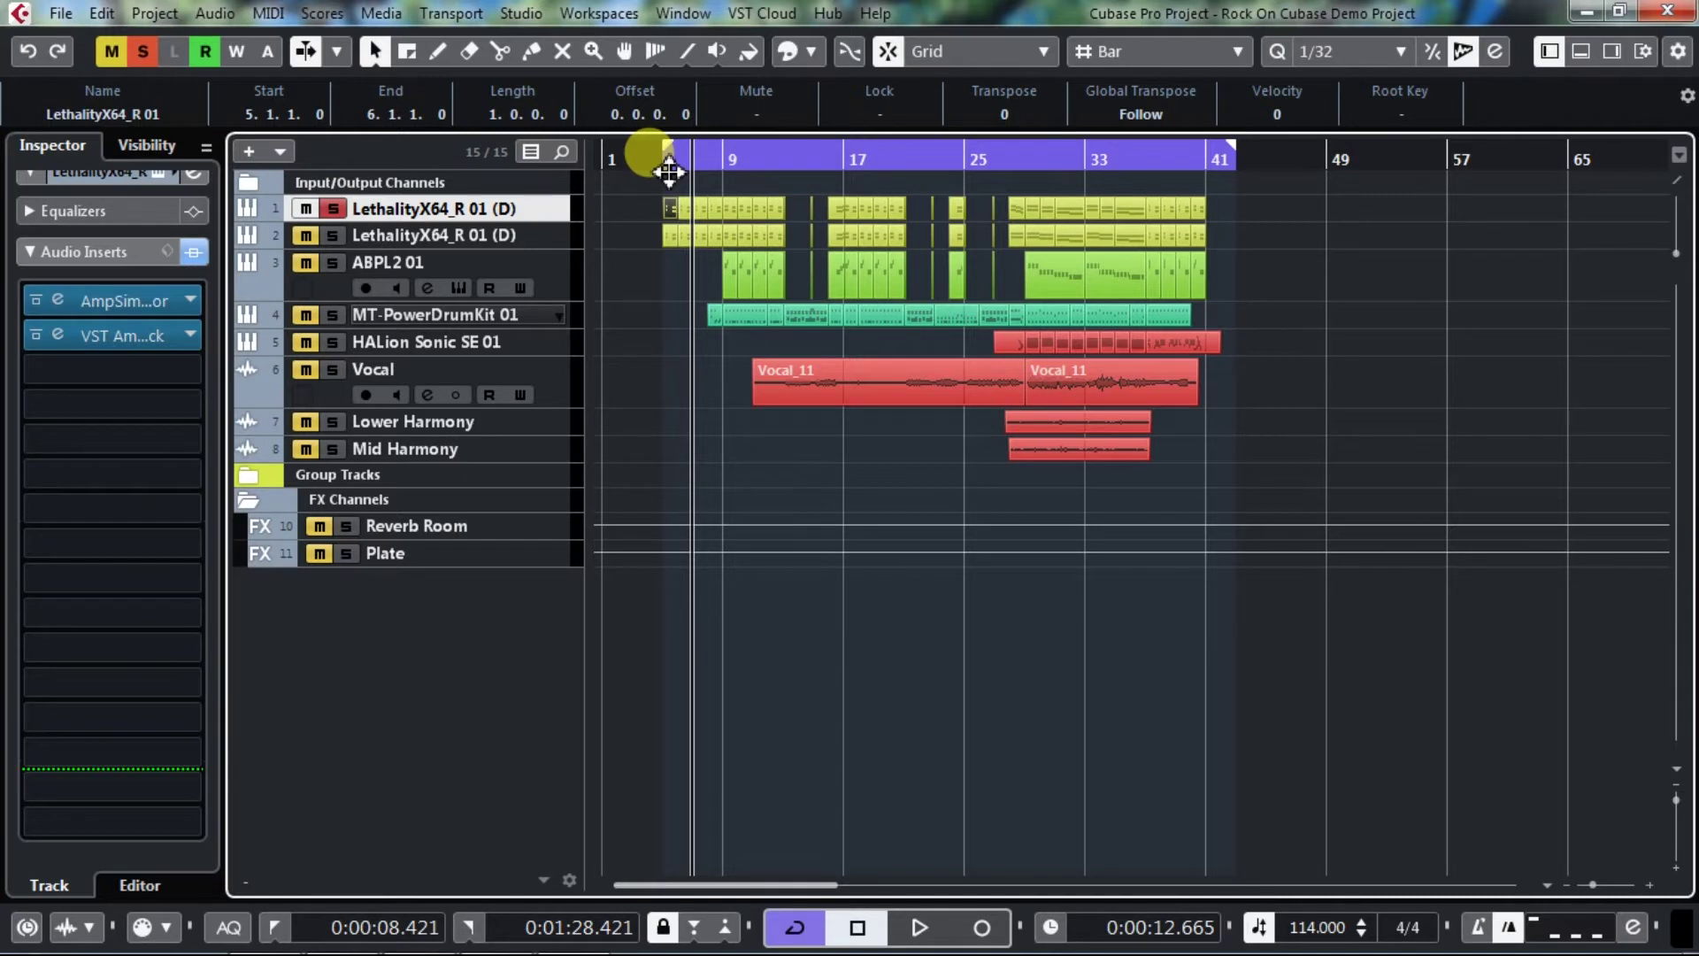
- Compare the volume and pan settings of the two LethalityX64_R 01 (D) guitar tracks
{"action": "left_click", "coordinate": [513, 215]}
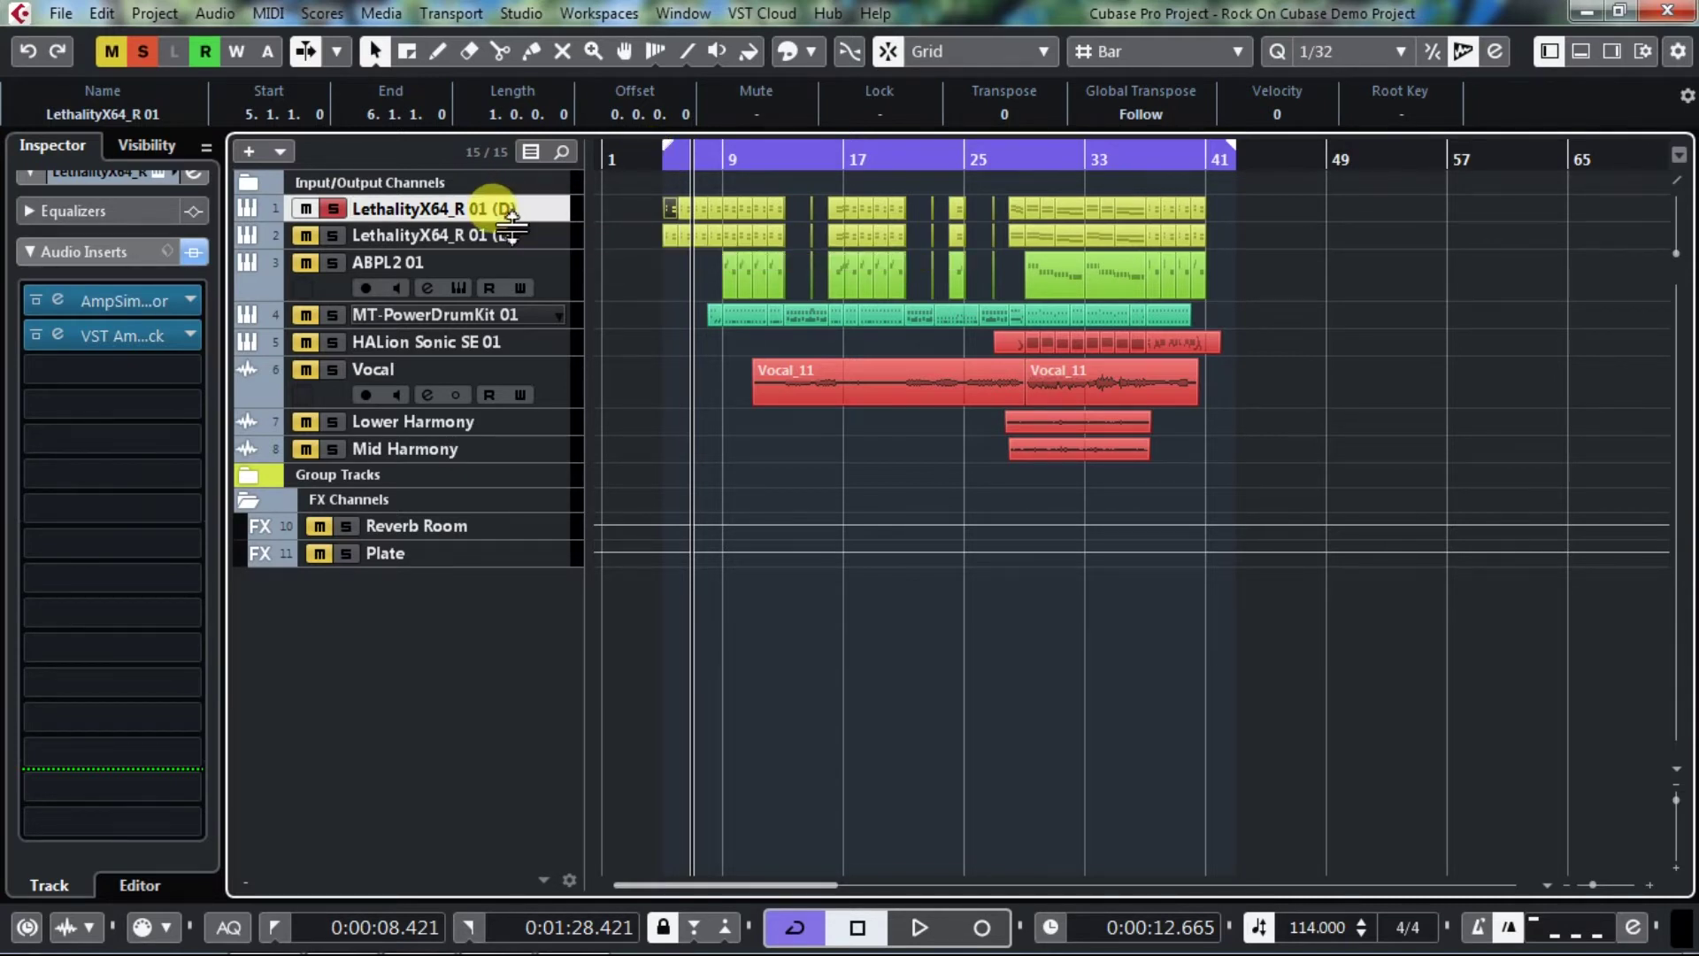
{"action": "left_click", "coordinate": [507, 236]}
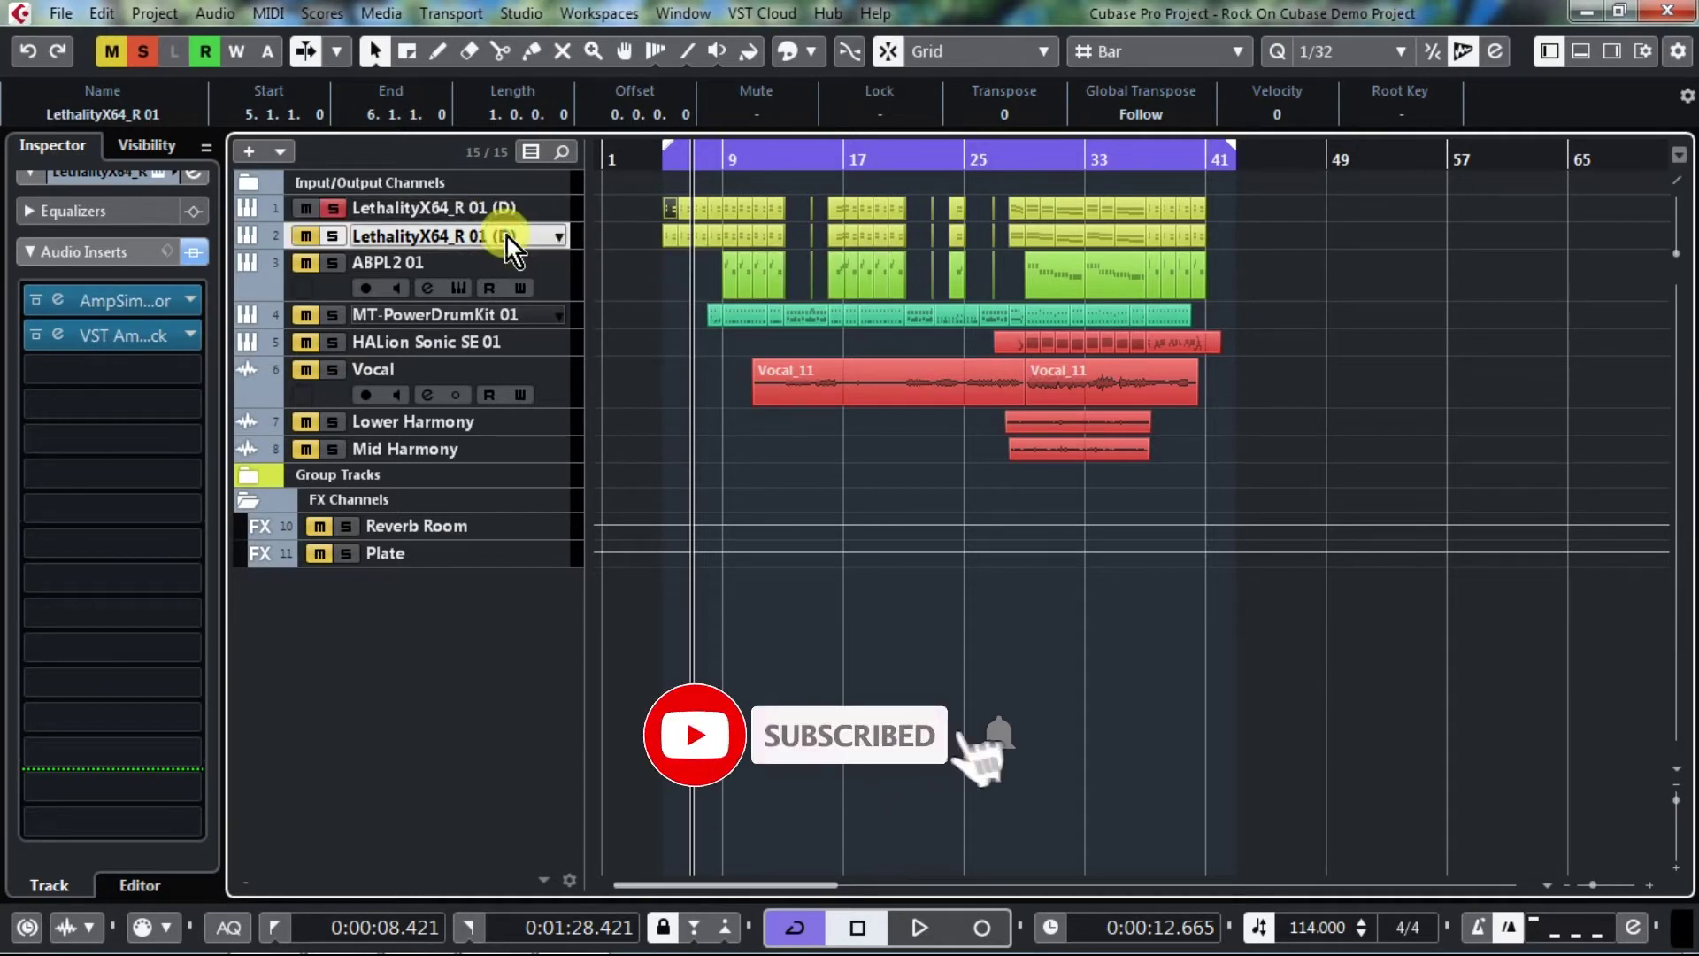
{"action": "left_click", "coordinate": [35, 186]}
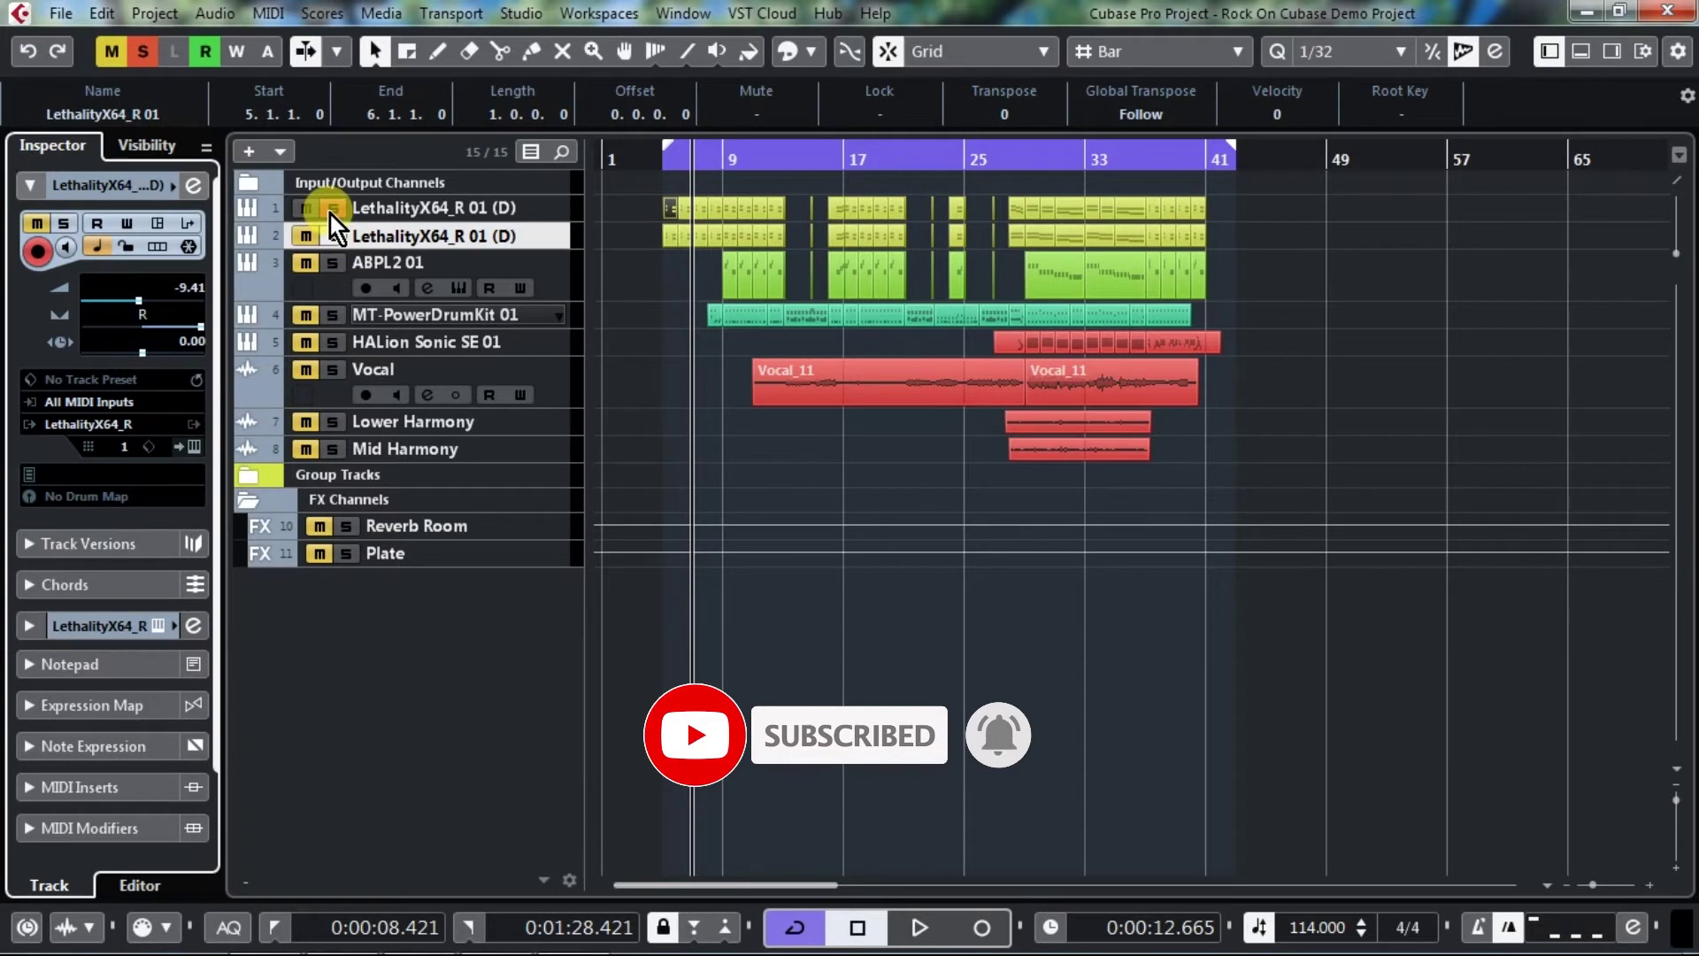
{"action": "left_click", "coordinate": [416, 216]}
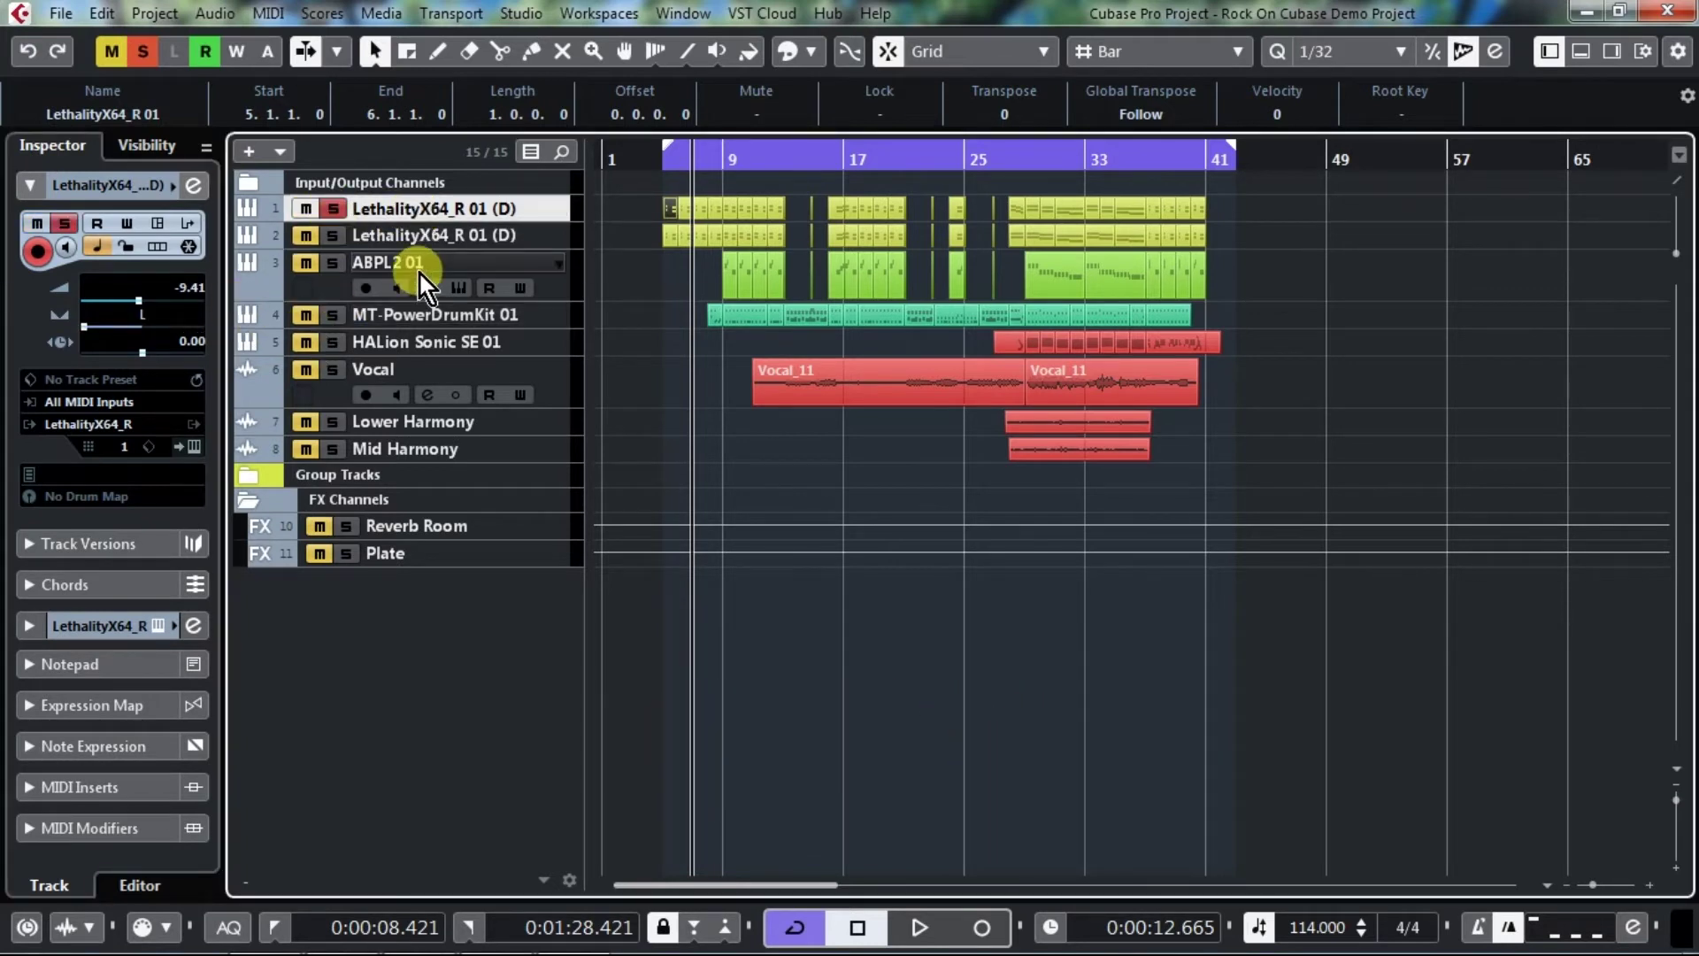
{"action": "left_click", "coordinate": [438, 239]}
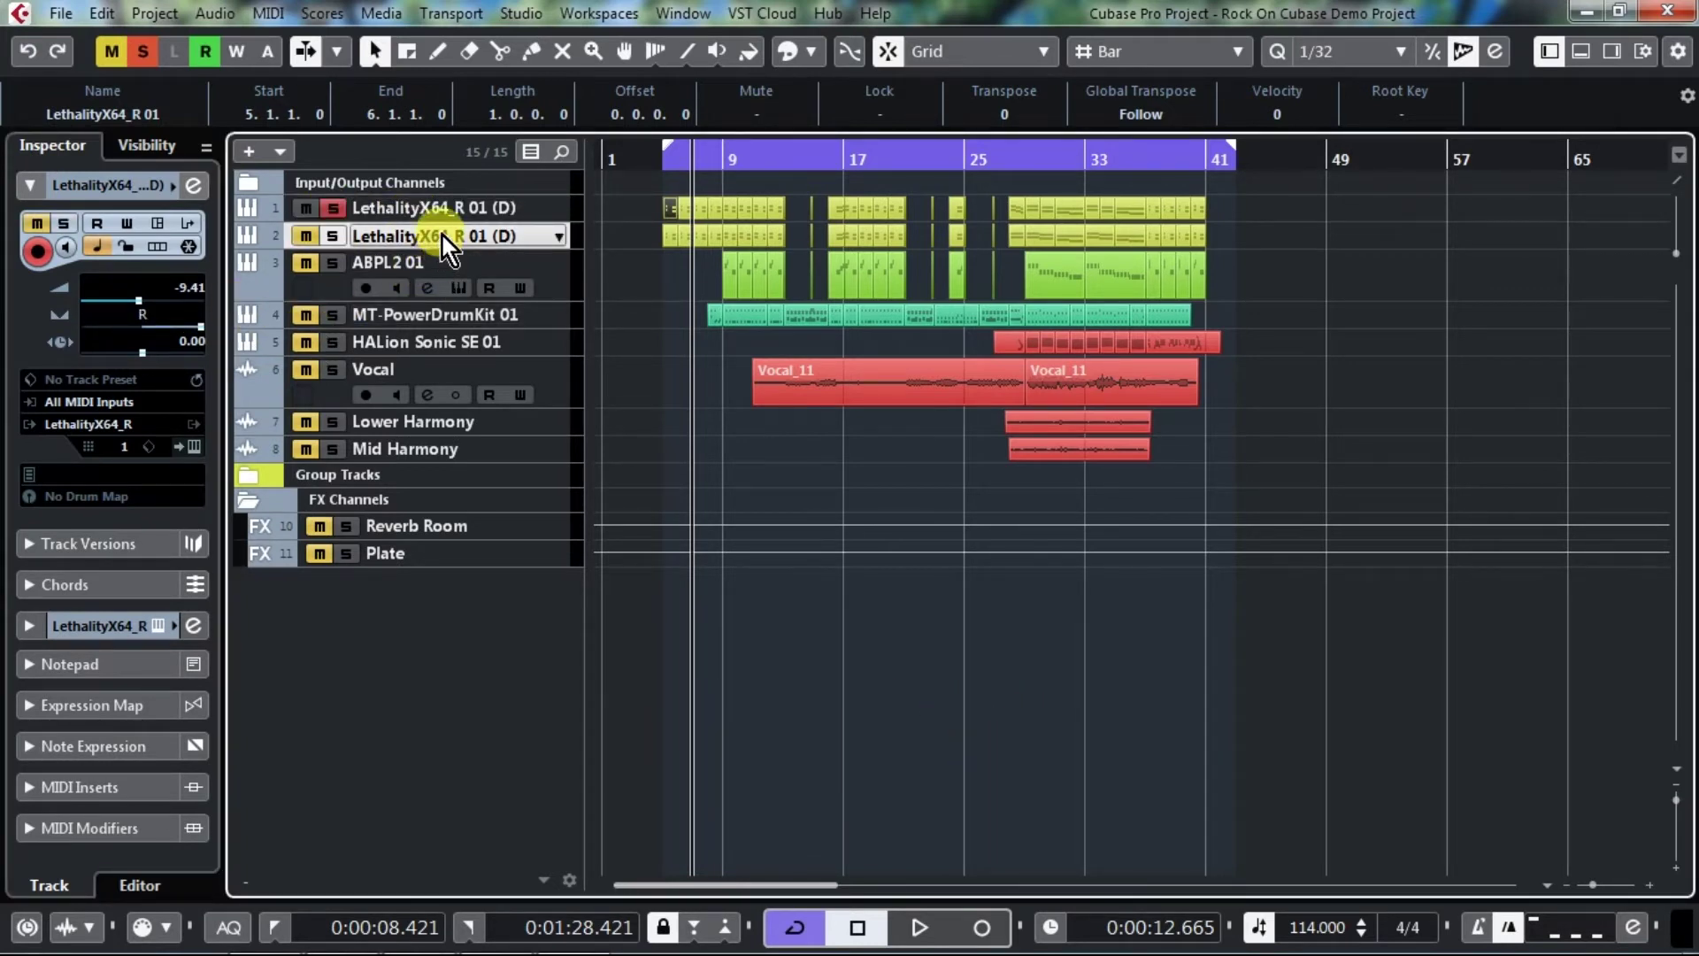
- Show the second guitar track's audio inserts and inspect the pre-effects and post-effects in its VST Amp Rack
{"action": "left_click", "coordinate": [30, 630]}
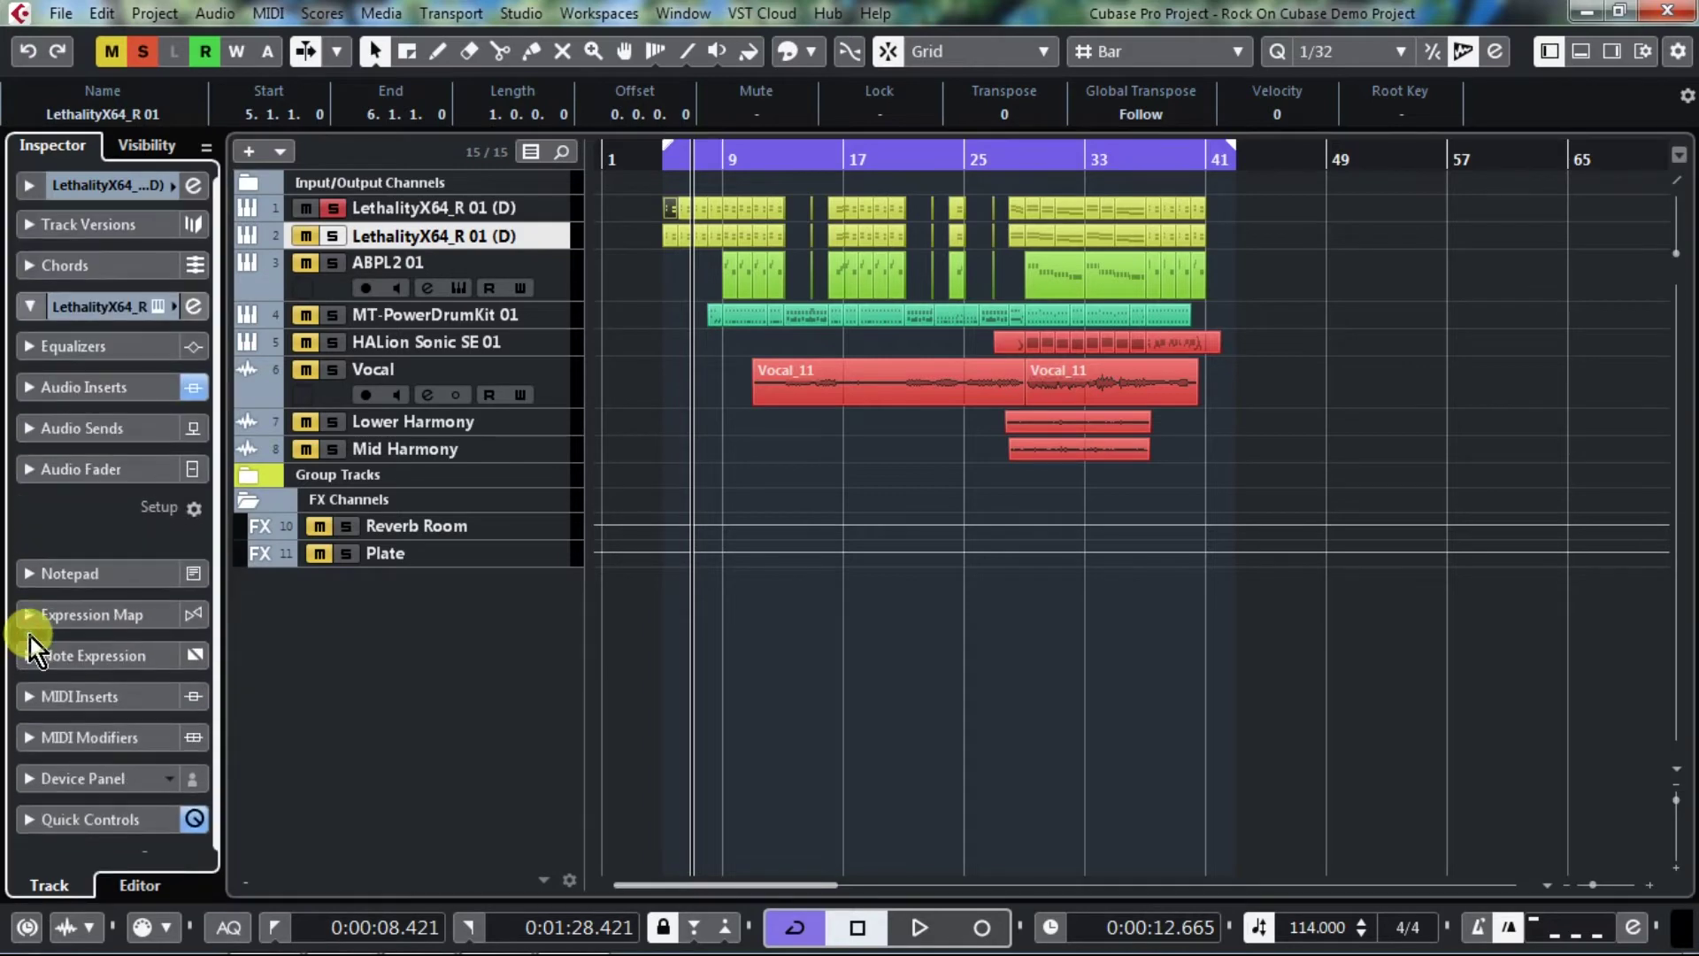
{"action": "left_click", "coordinate": [56, 394]}
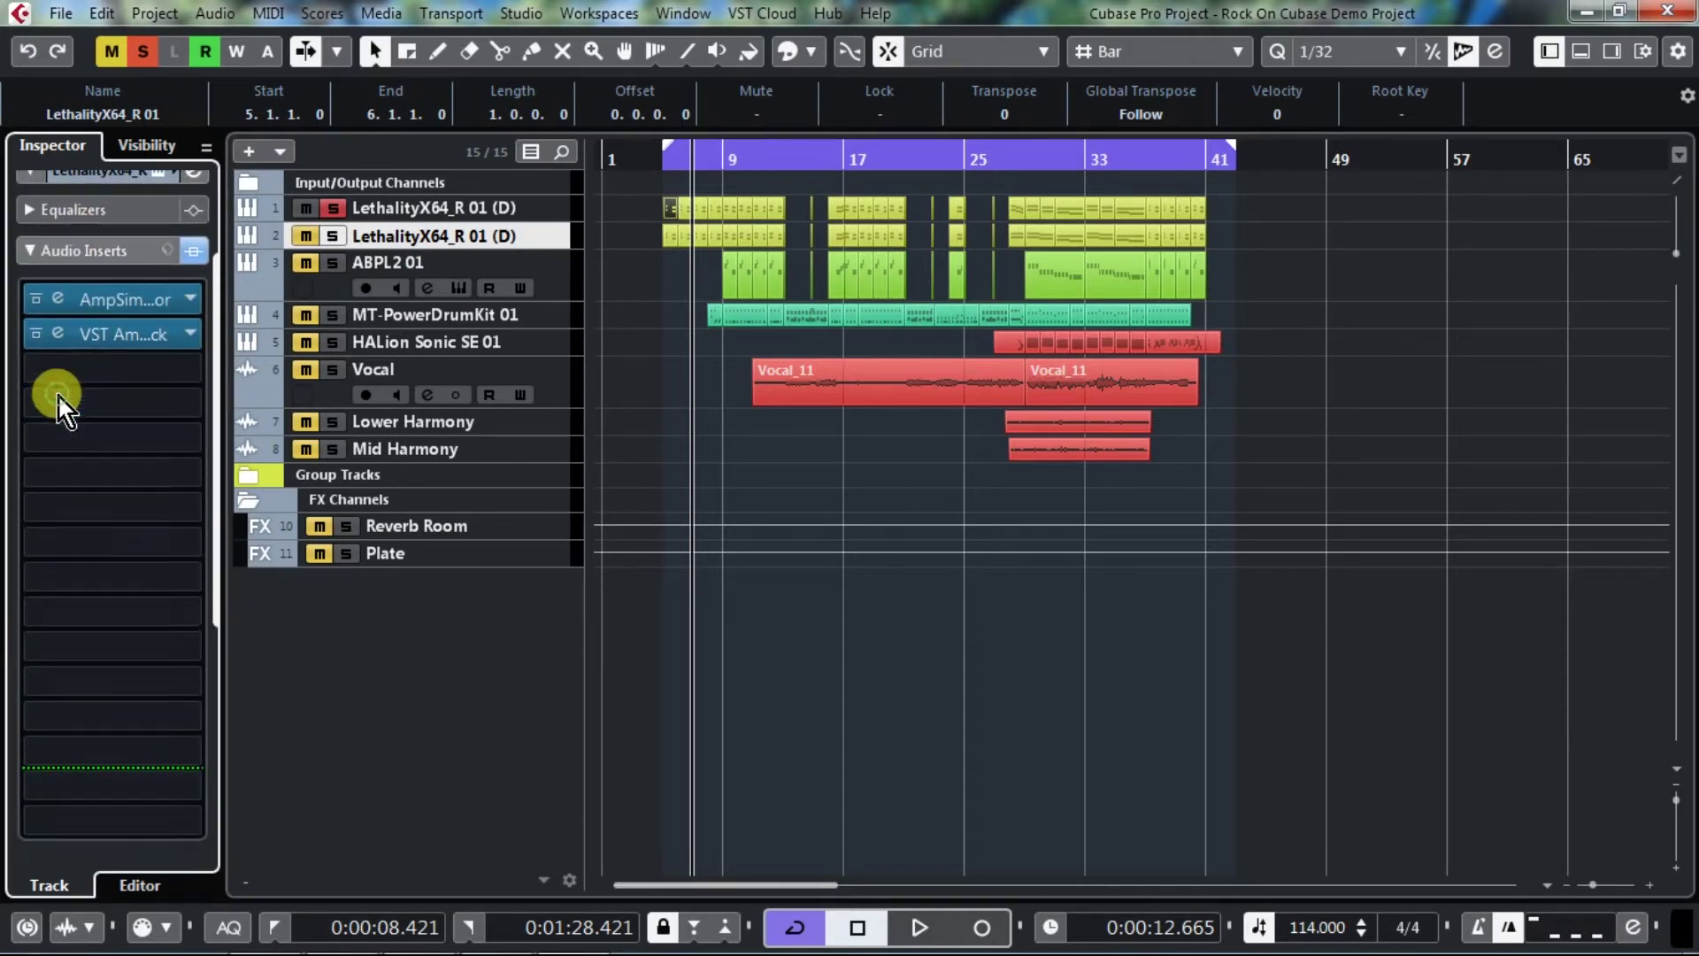
{"action": "left_click", "coordinate": [125, 338]}
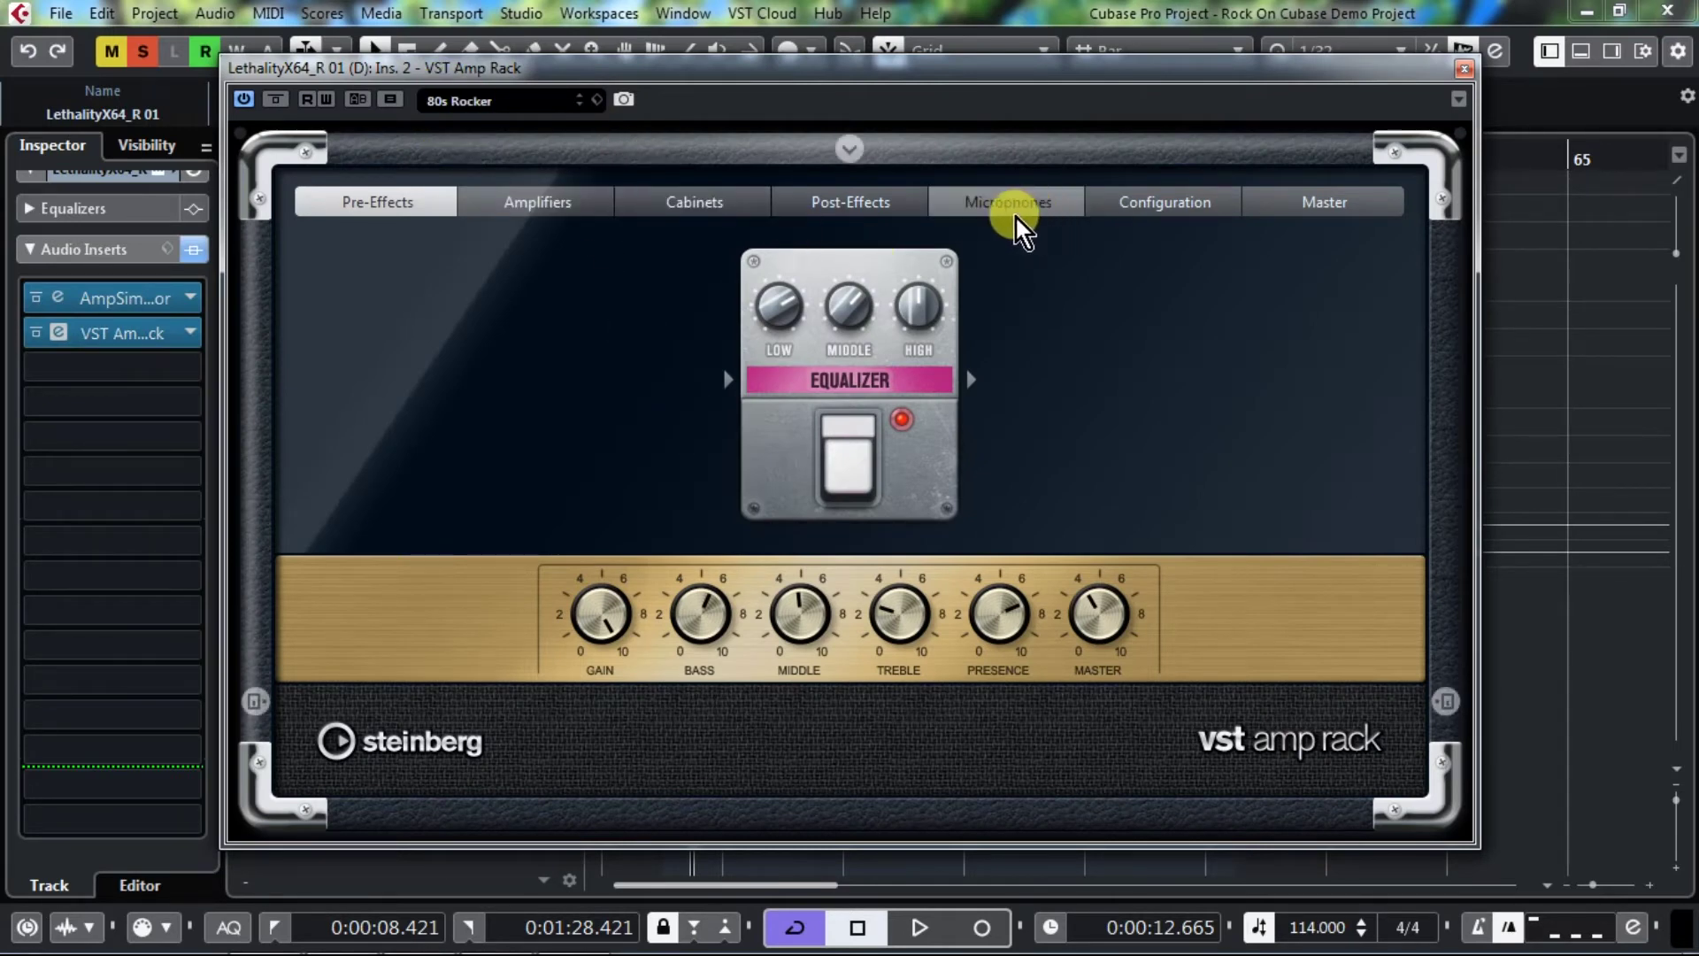
{"action": "left_click", "coordinate": [880, 212]}
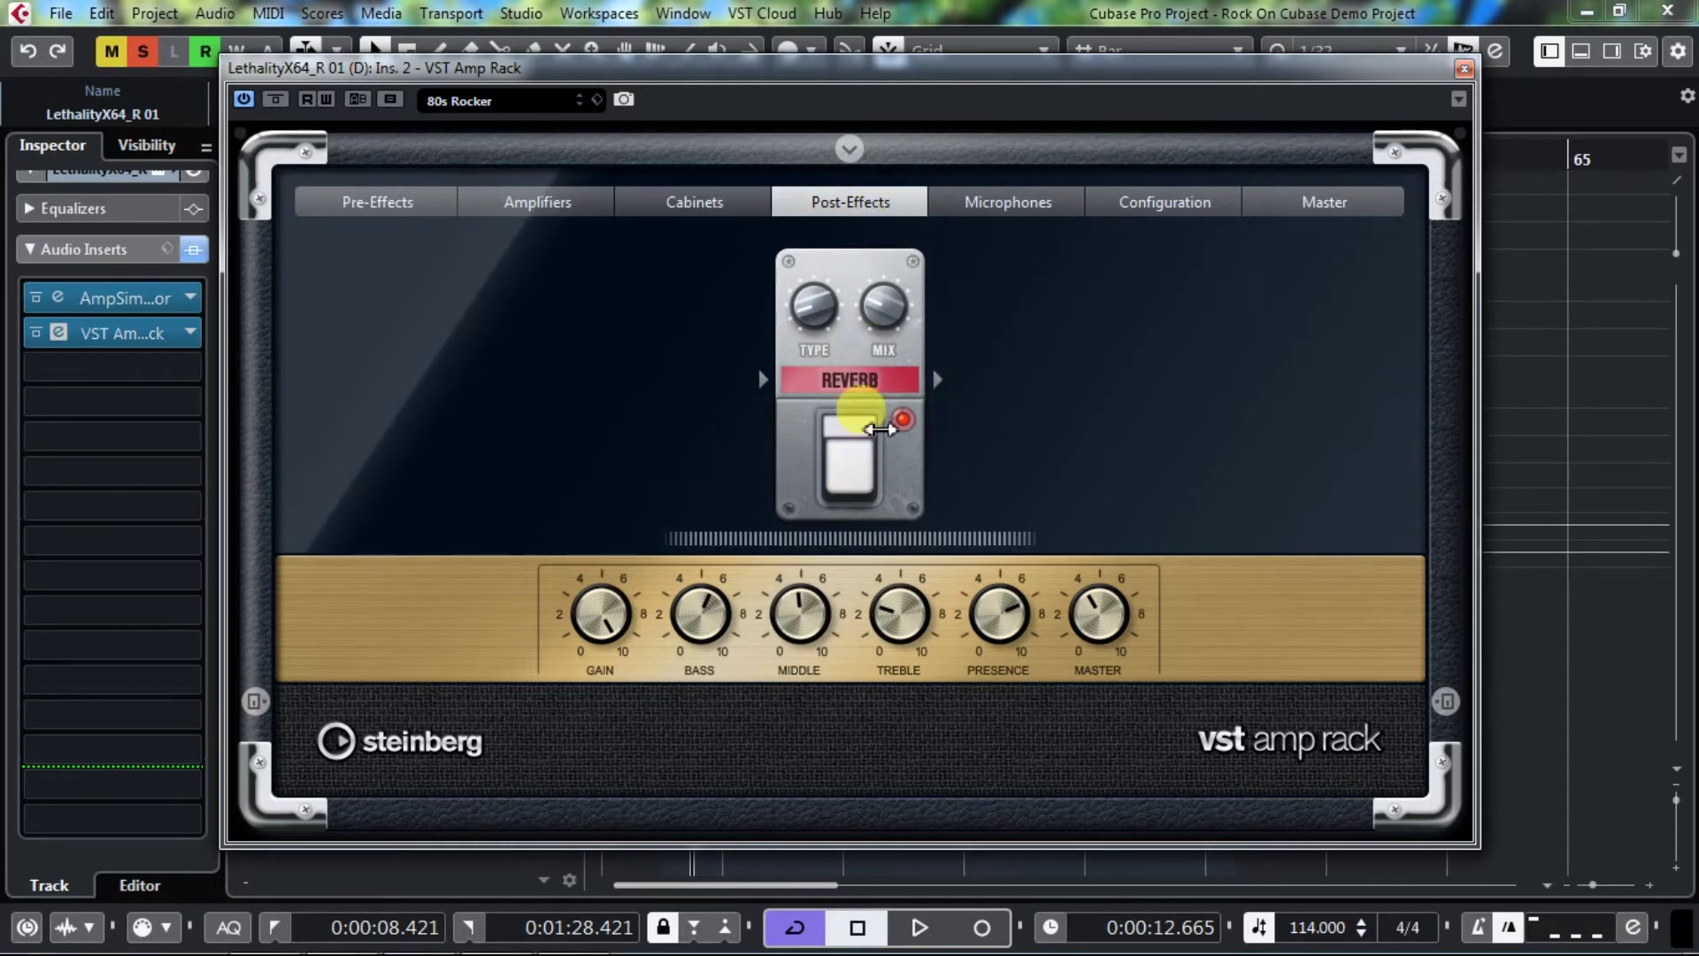
{"action": "left_click", "coordinate": [1464, 68]}
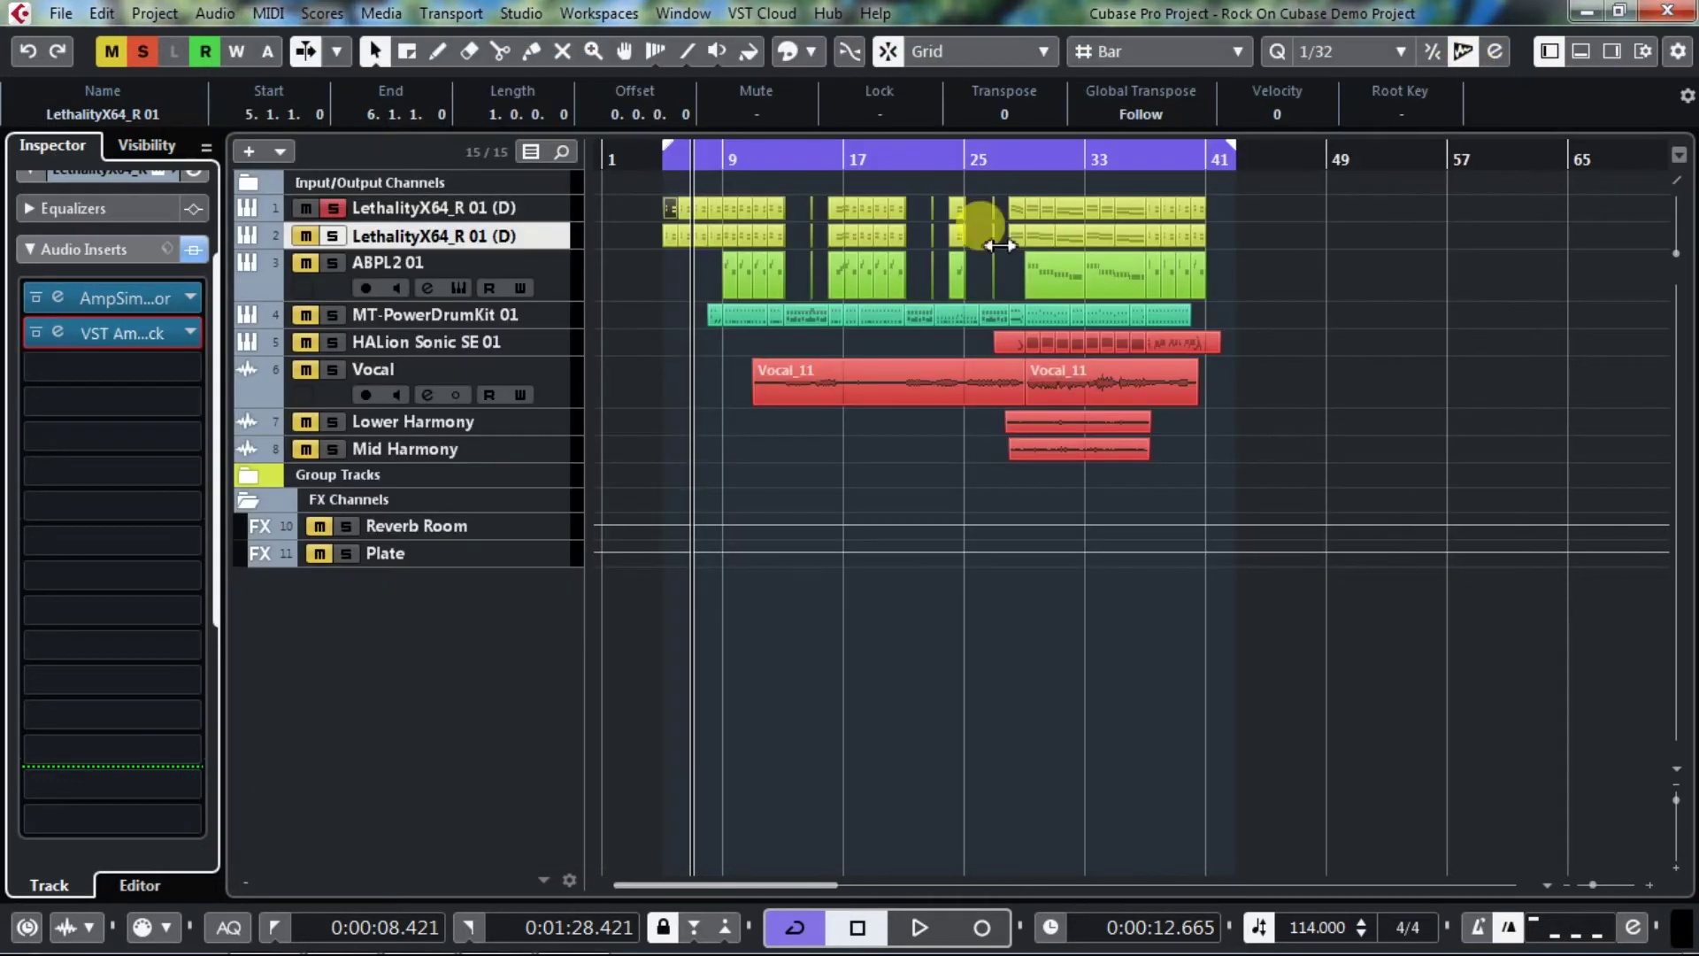
- Solo the second guitar track as well and audition both guitars together from bar 5
{"action": "left_click", "coordinate": [335, 243]}
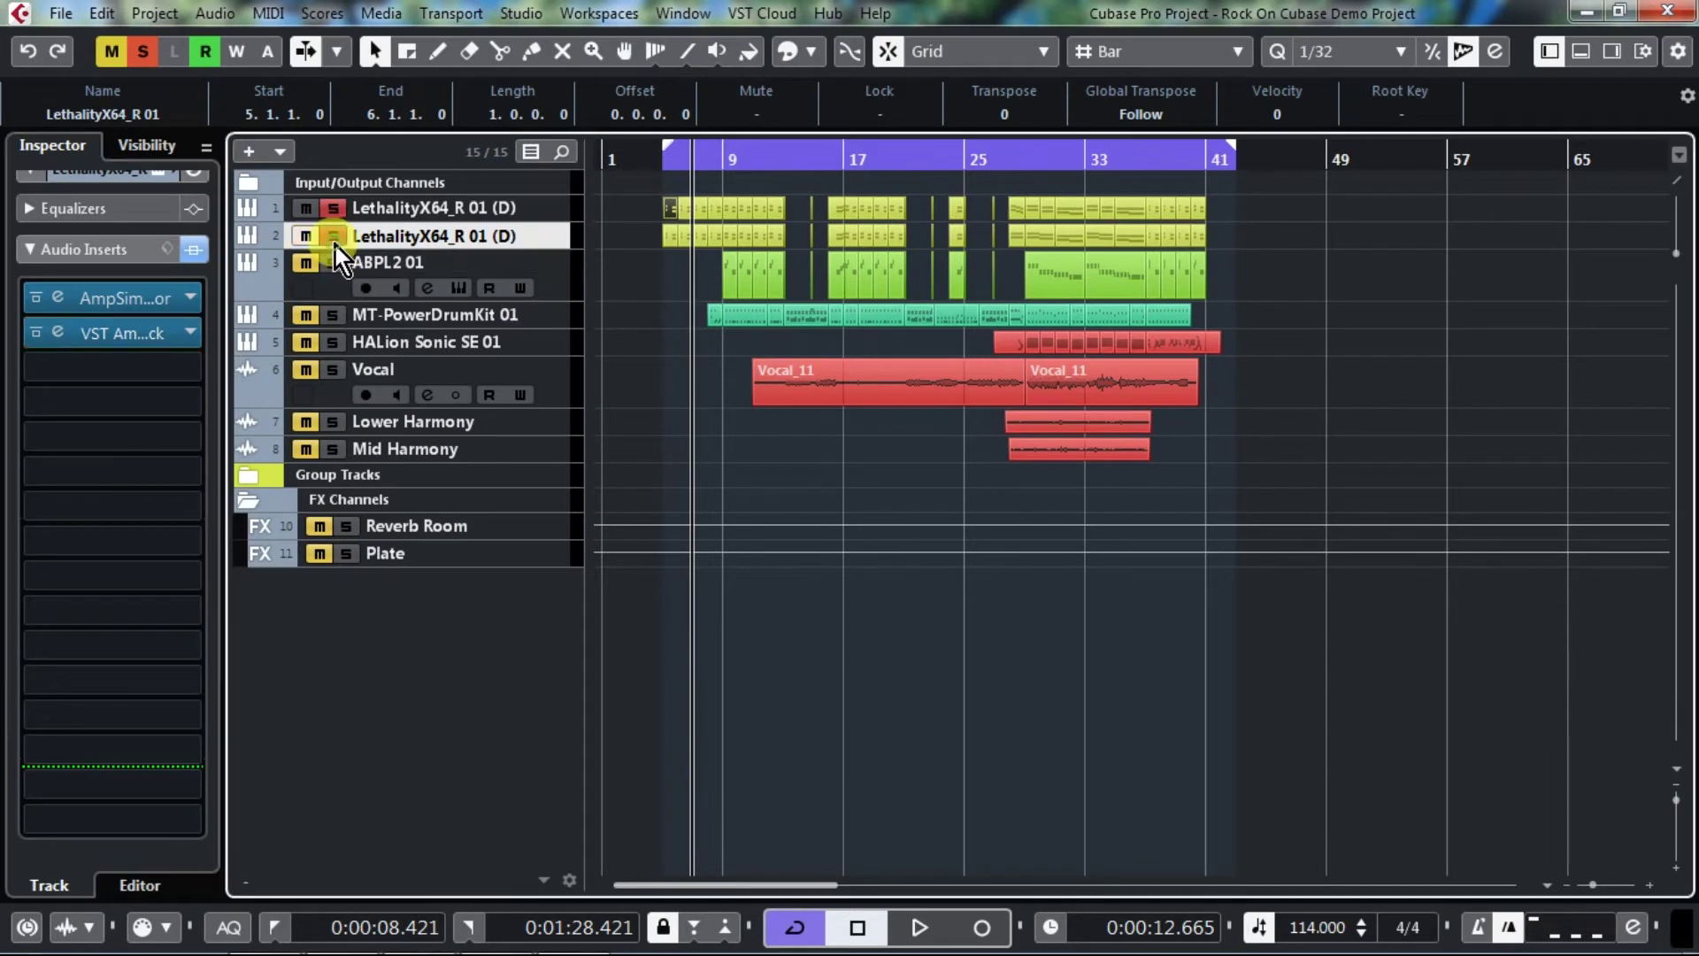
{"action": "left_click", "coordinate": [668, 167]}
{"action": "key", "text": "space"}
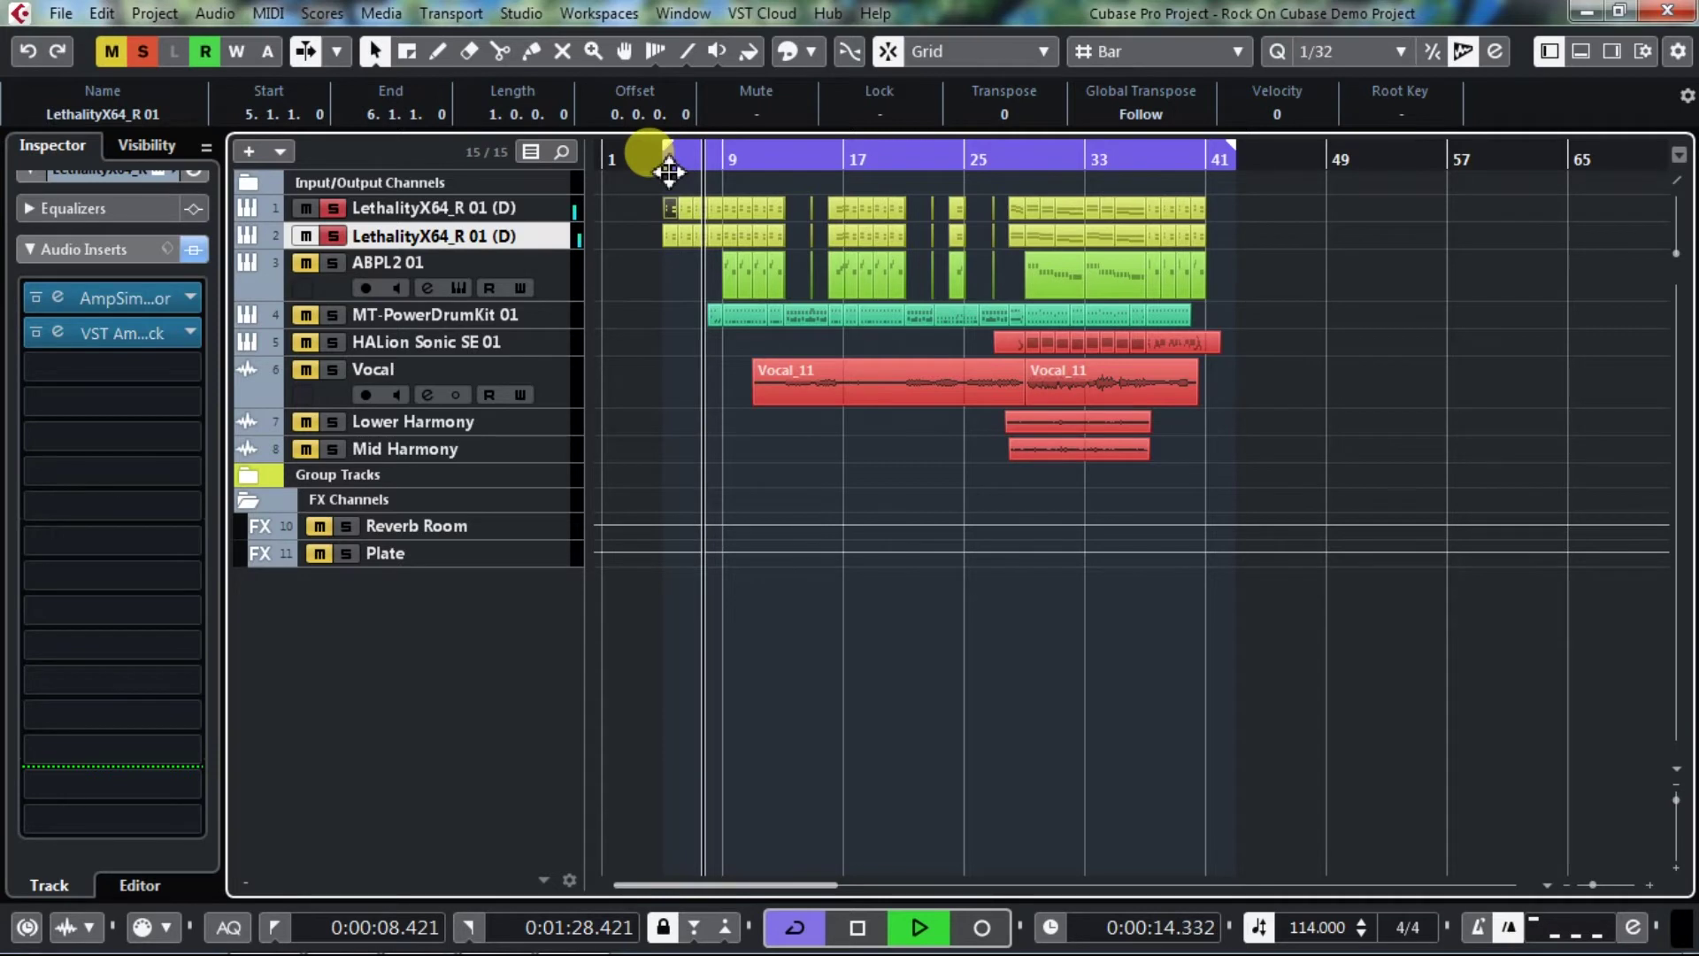
{"action": "key", "text": "space"}
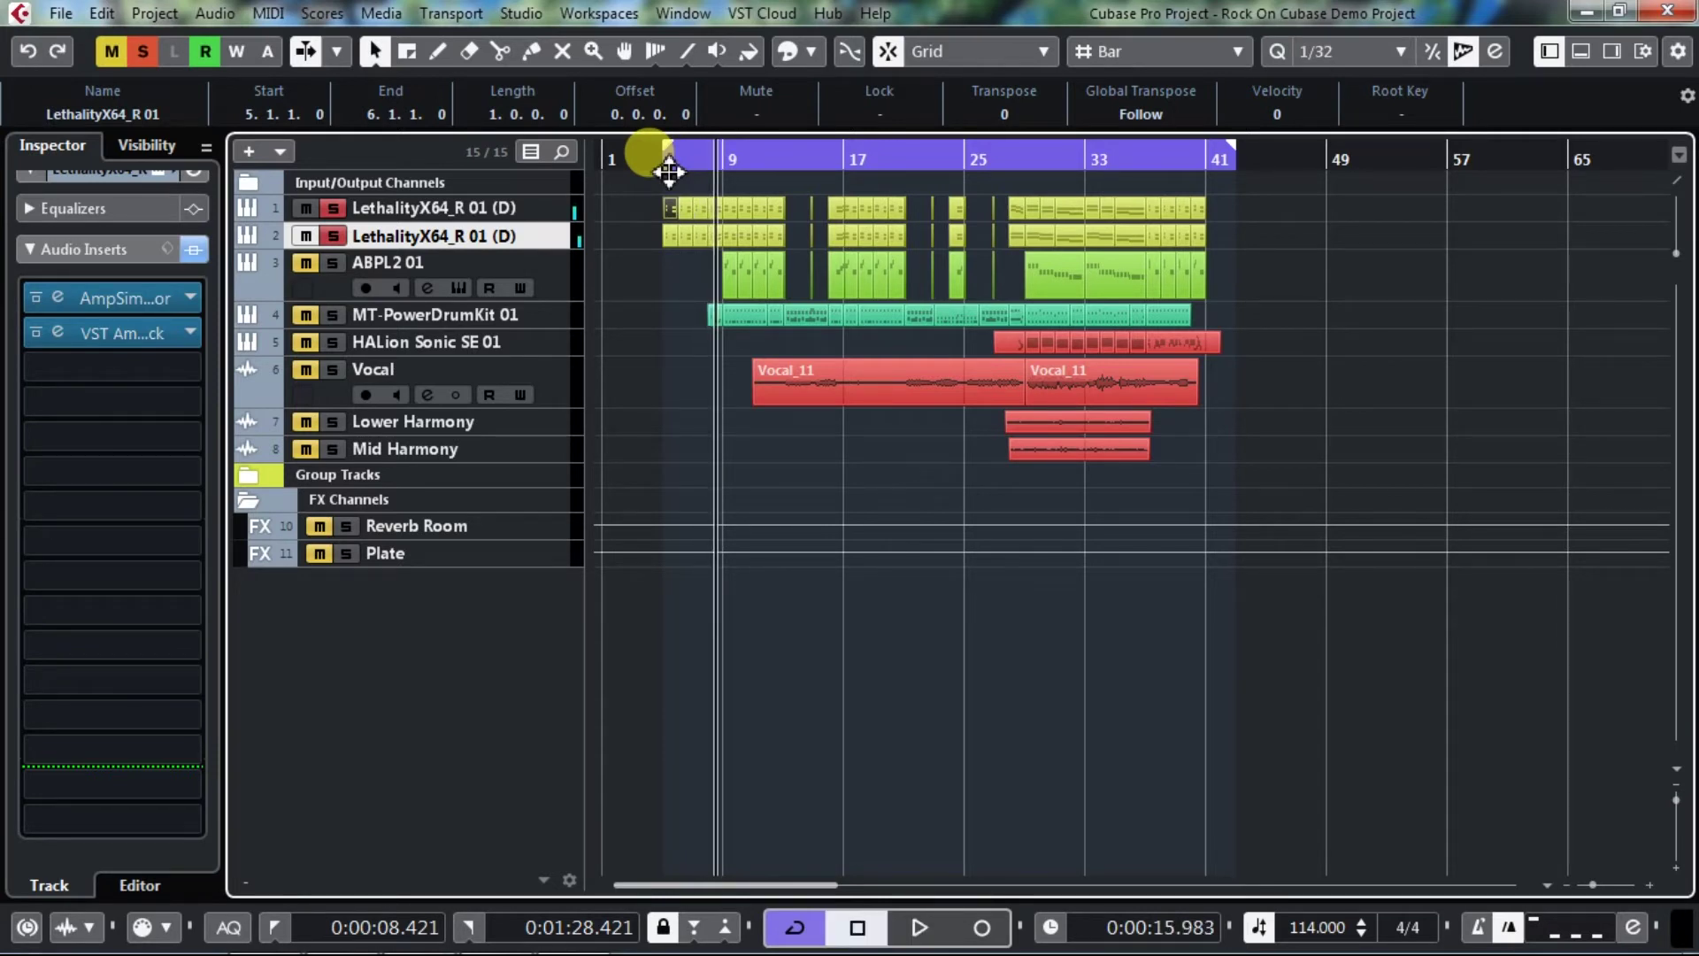
- Audition both soloed guitar tracks from the start of their section at bar 28
{"action": "left_click_drag", "start_coordinate": [821, 176], "coordinate": [816, 189]}
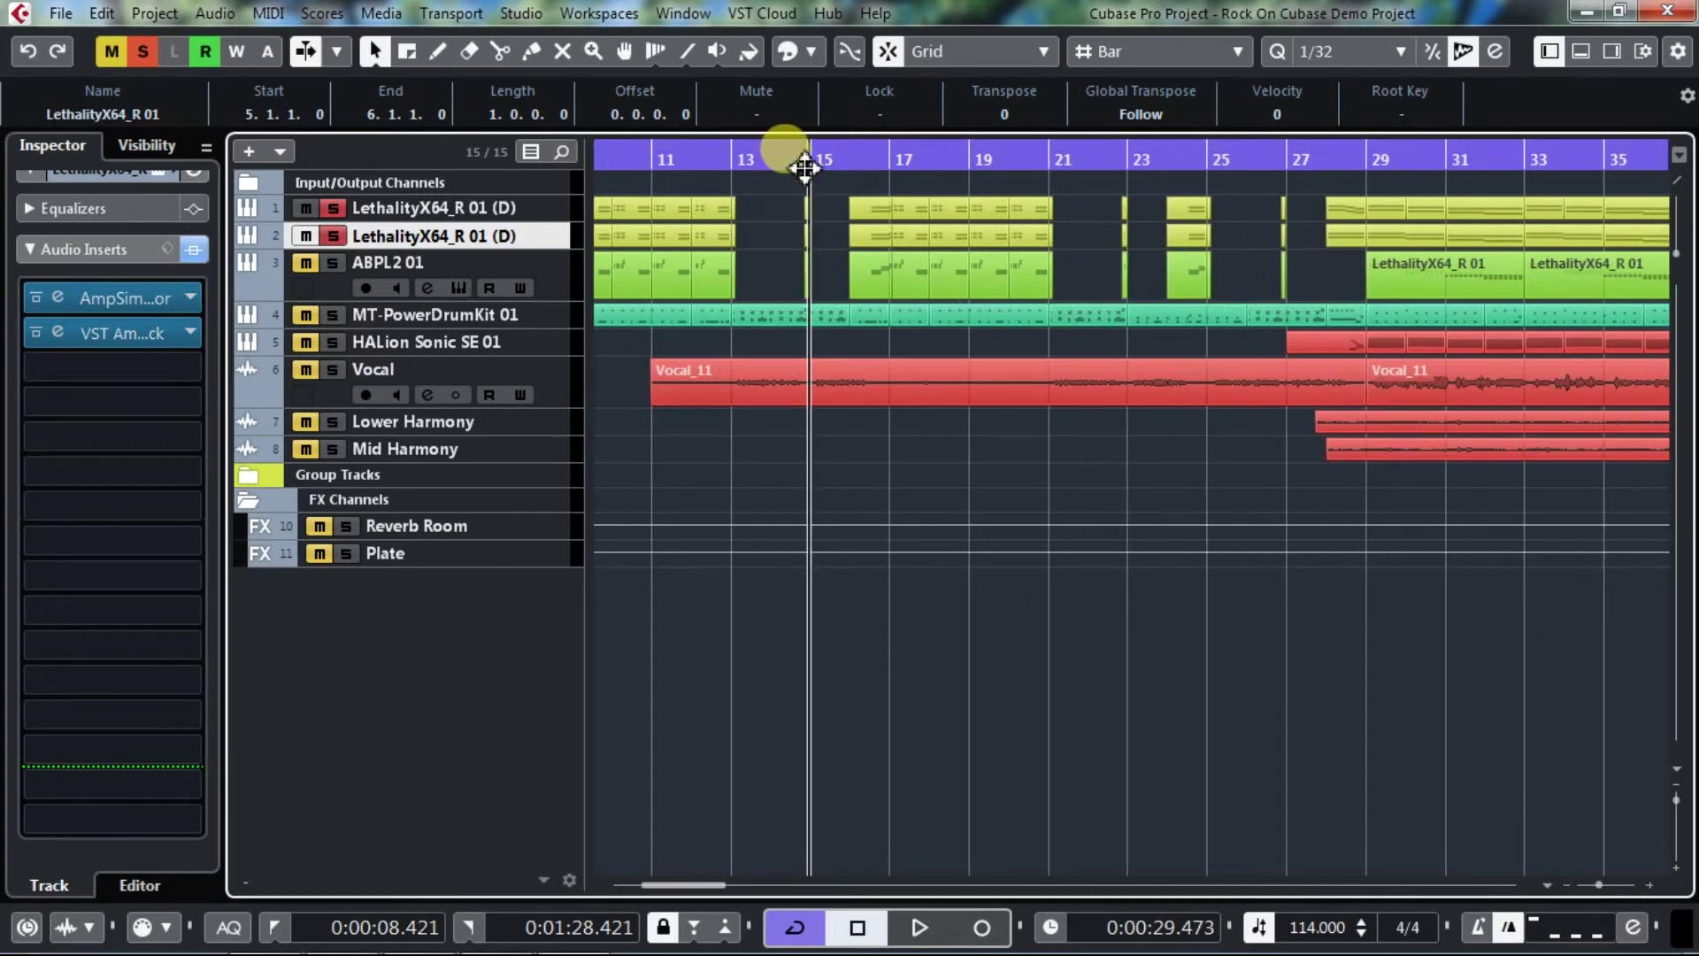
{"action": "left_click", "coordinate": [1328, 166]}
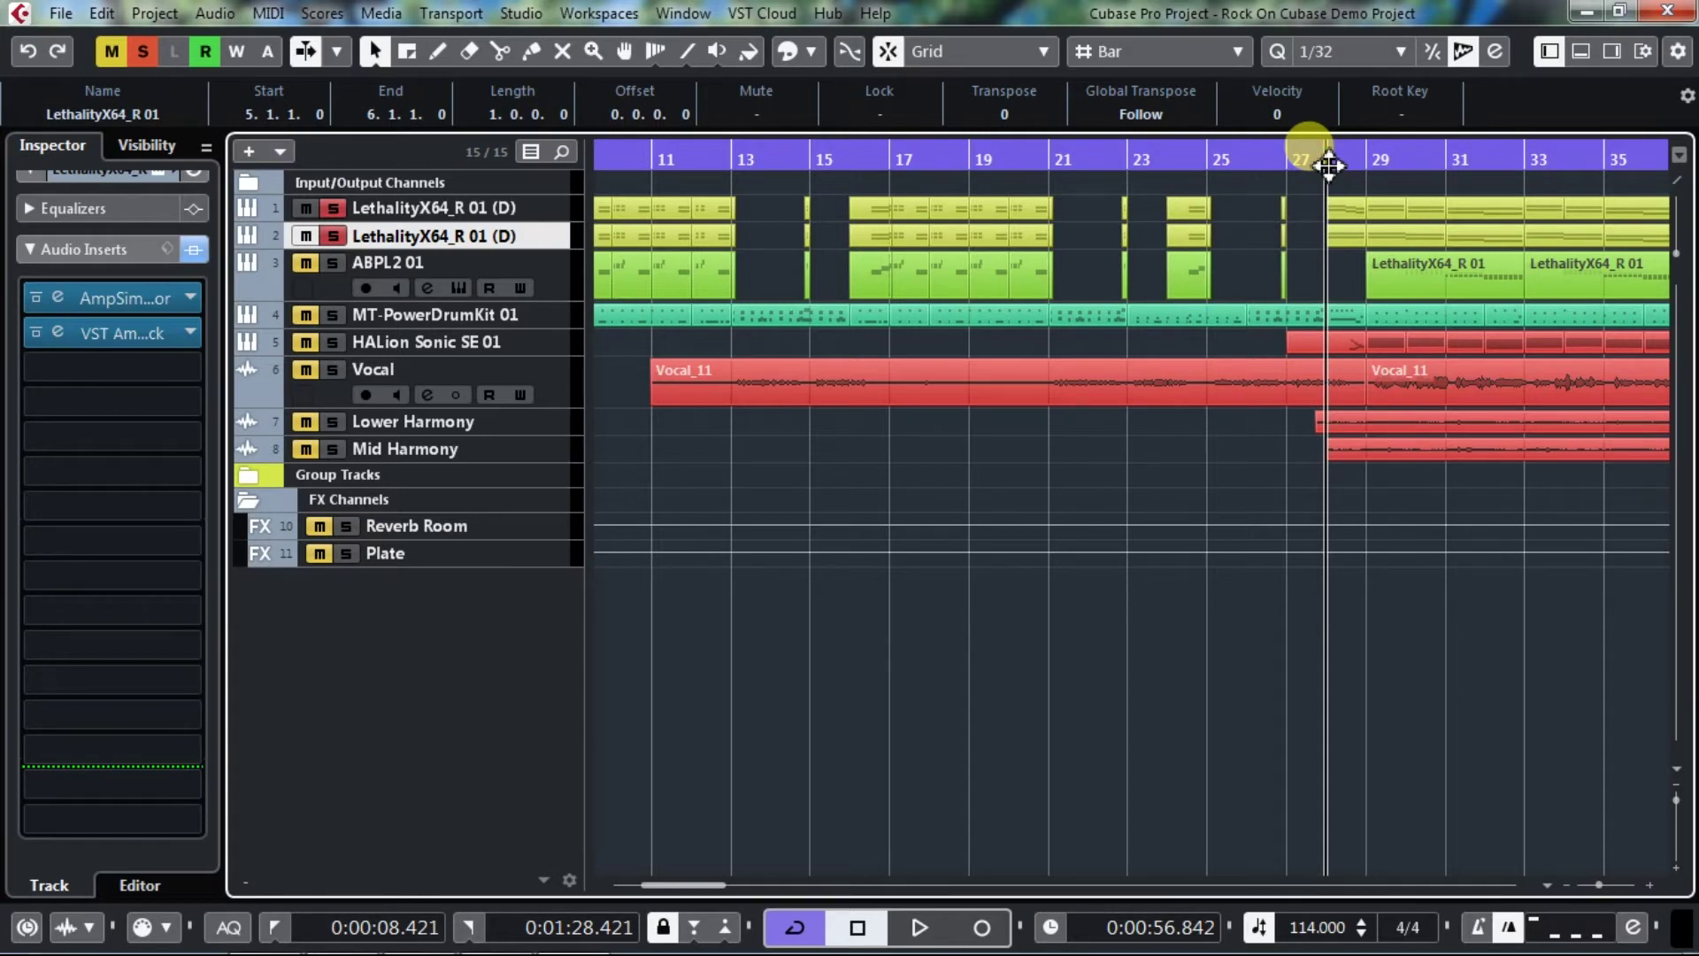
{"action": "key", "text": "space"}
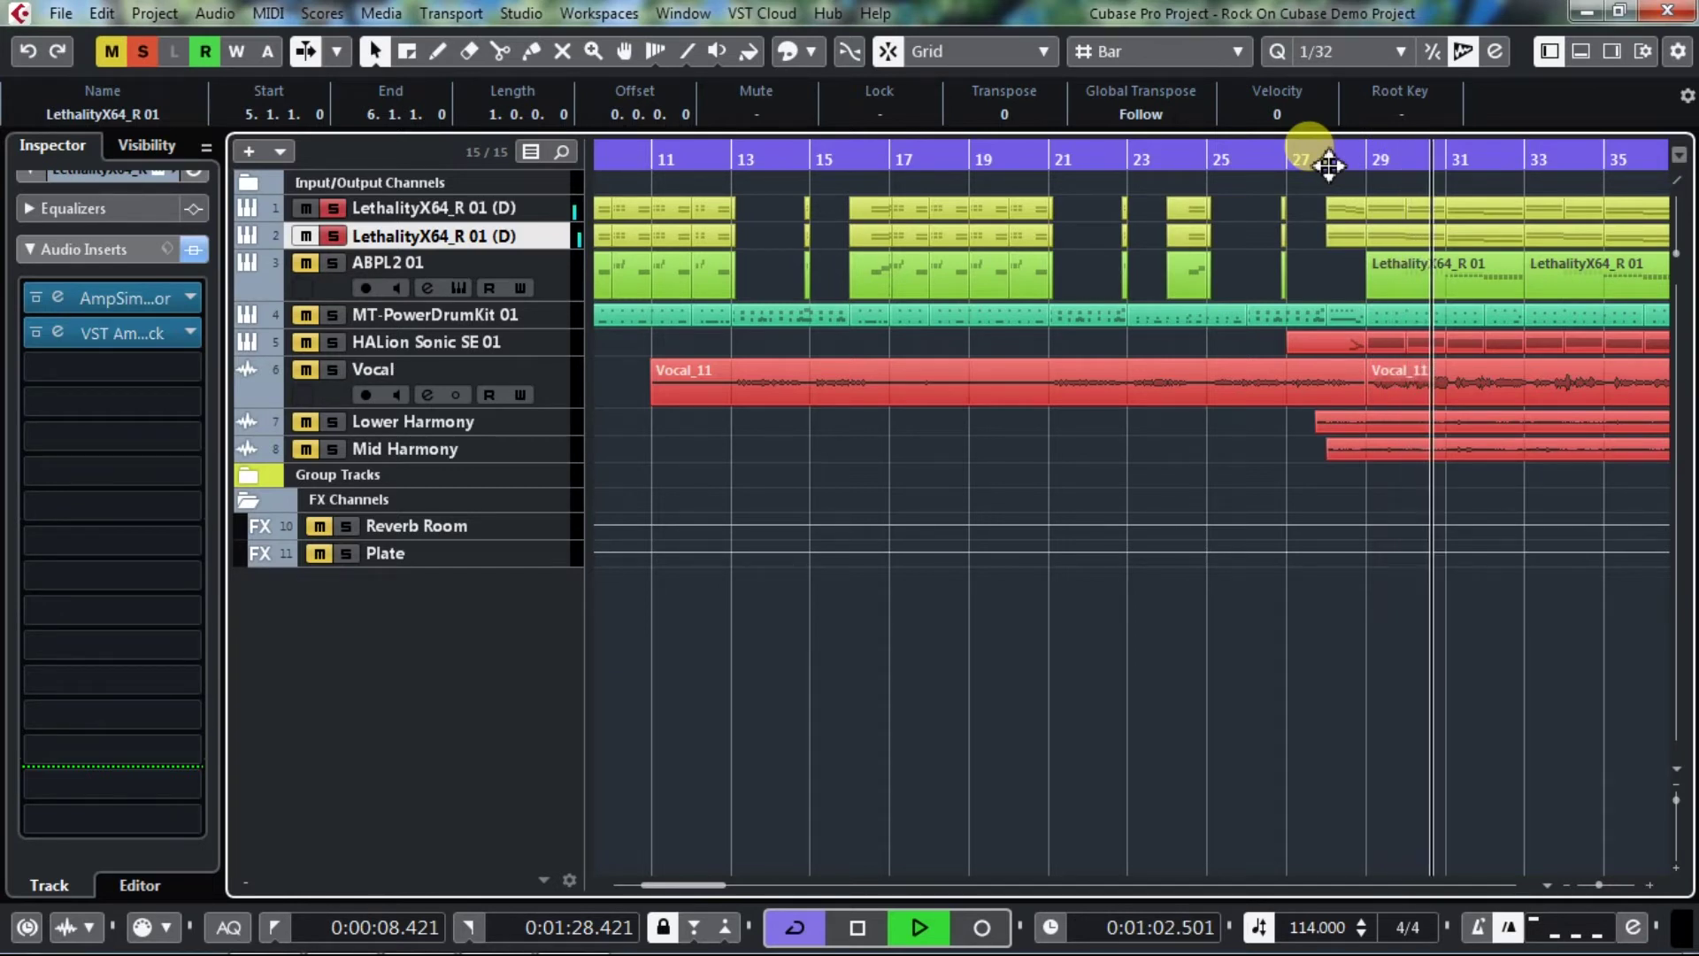
{"action": "key", "text": "space"}
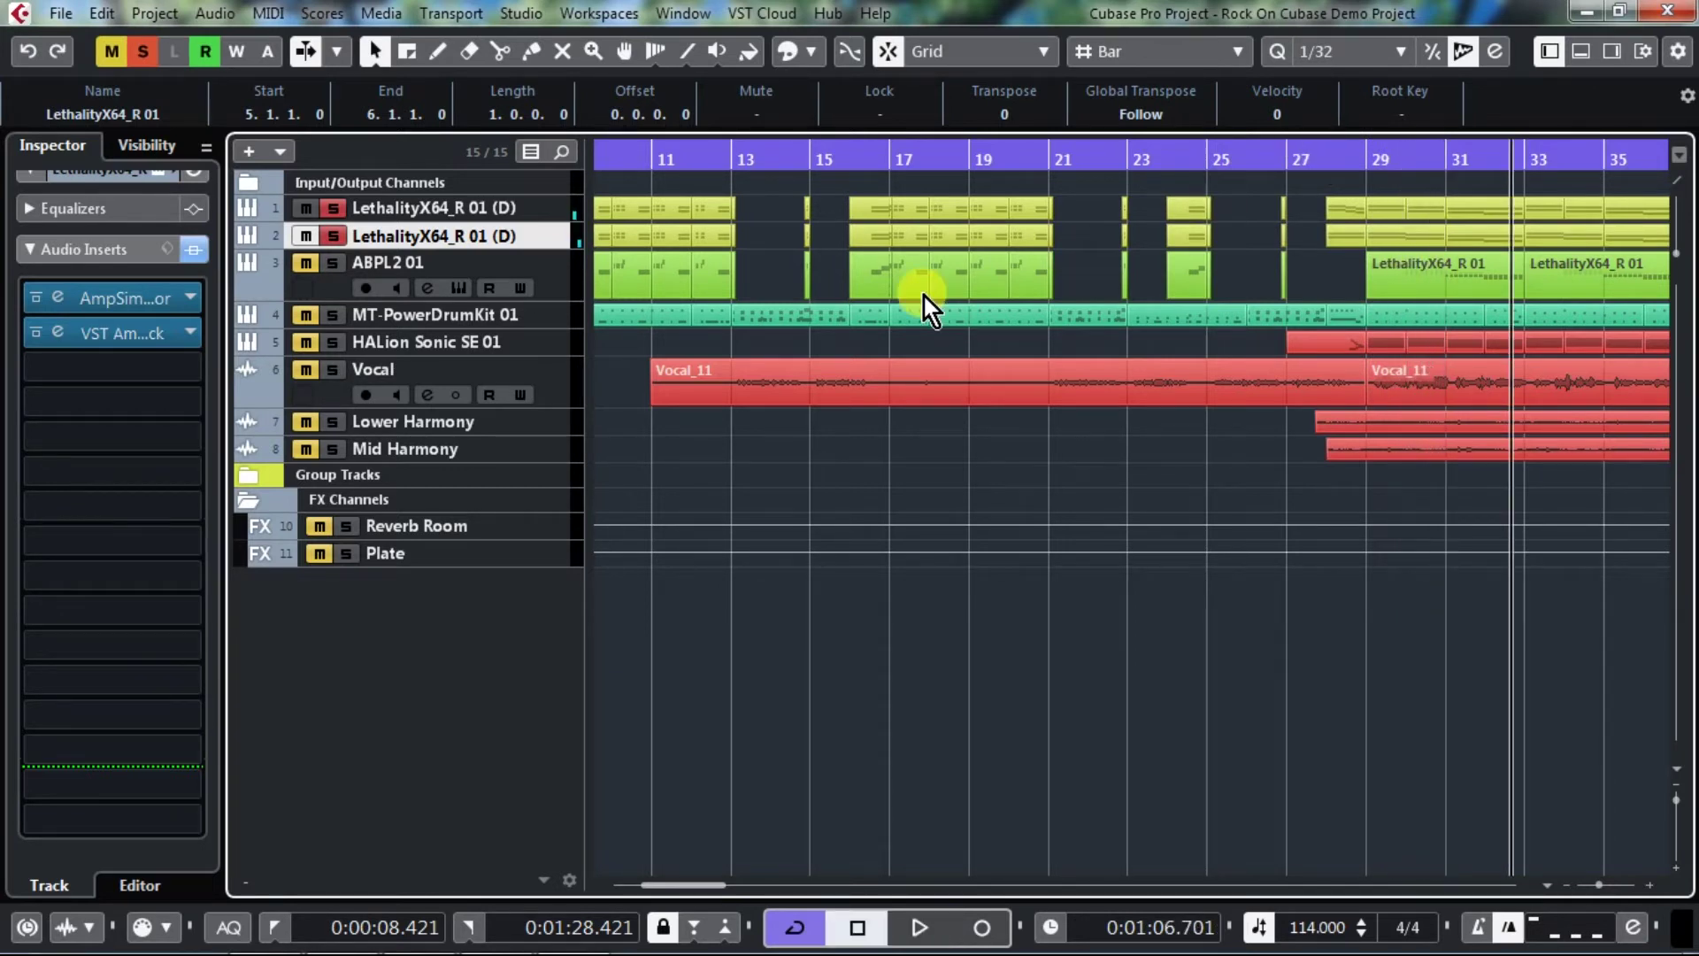
- Solo the MT-PowerDrumKit 01 track too, enlarge its track height, and play from the start of the drum part at bar 8
{"action": "left_click", "coordinate": [480, 324]}
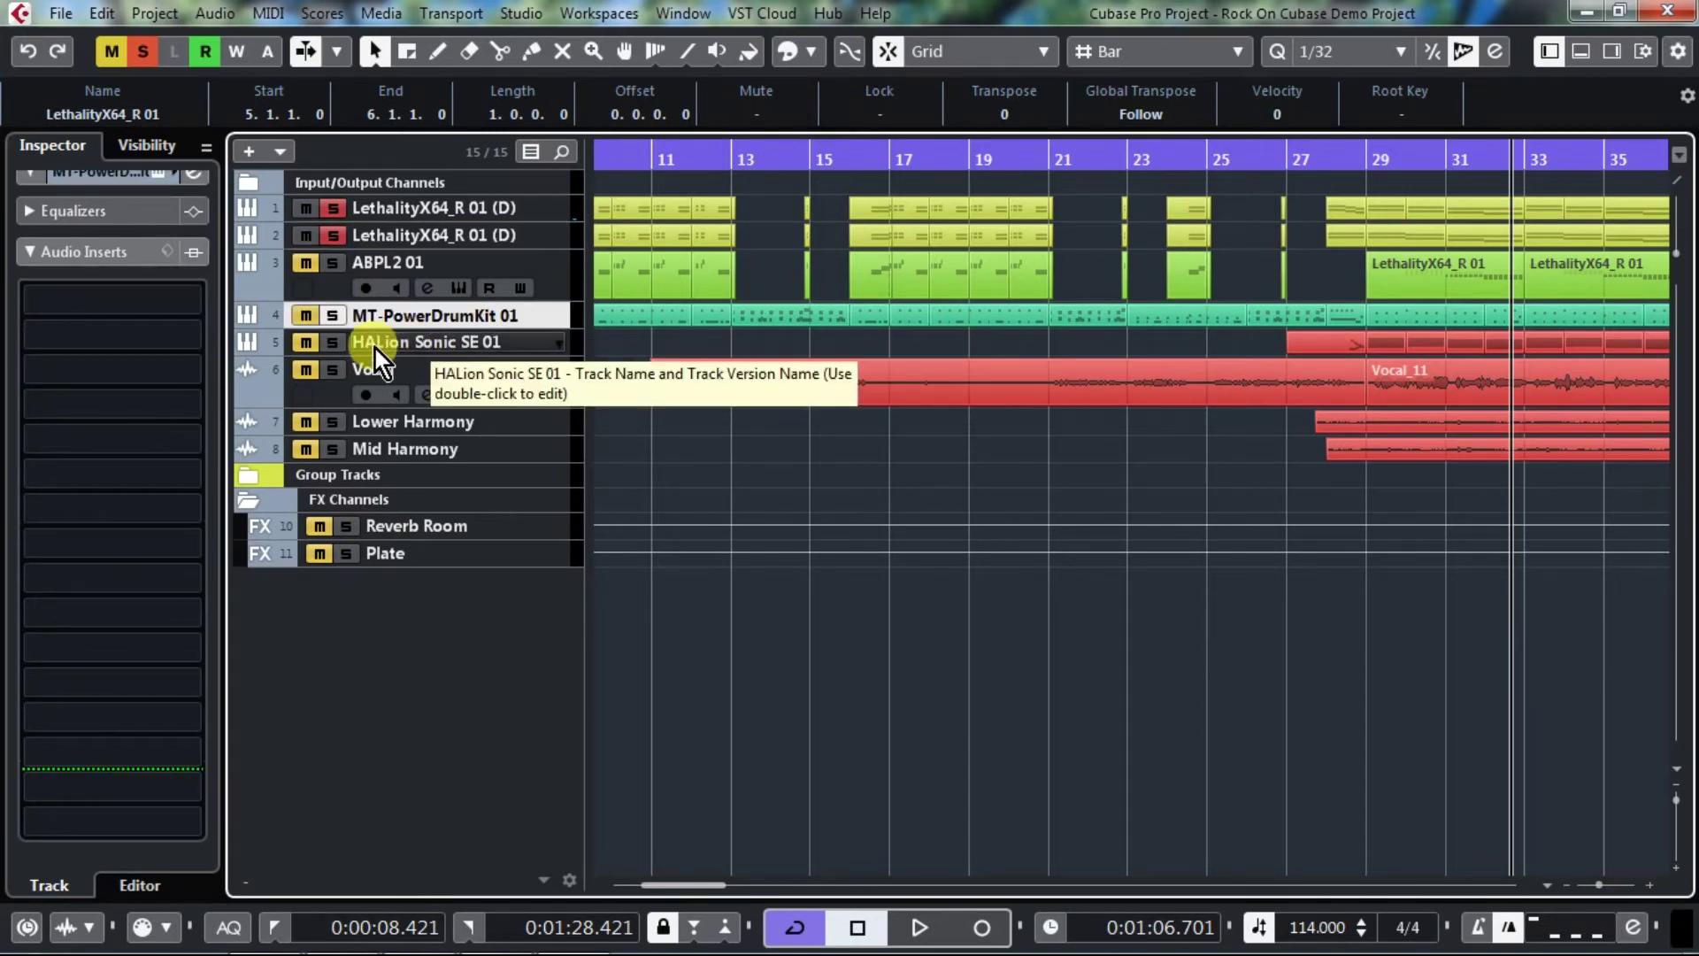
{"action": "left_click", "coordinate": [334, 316]}
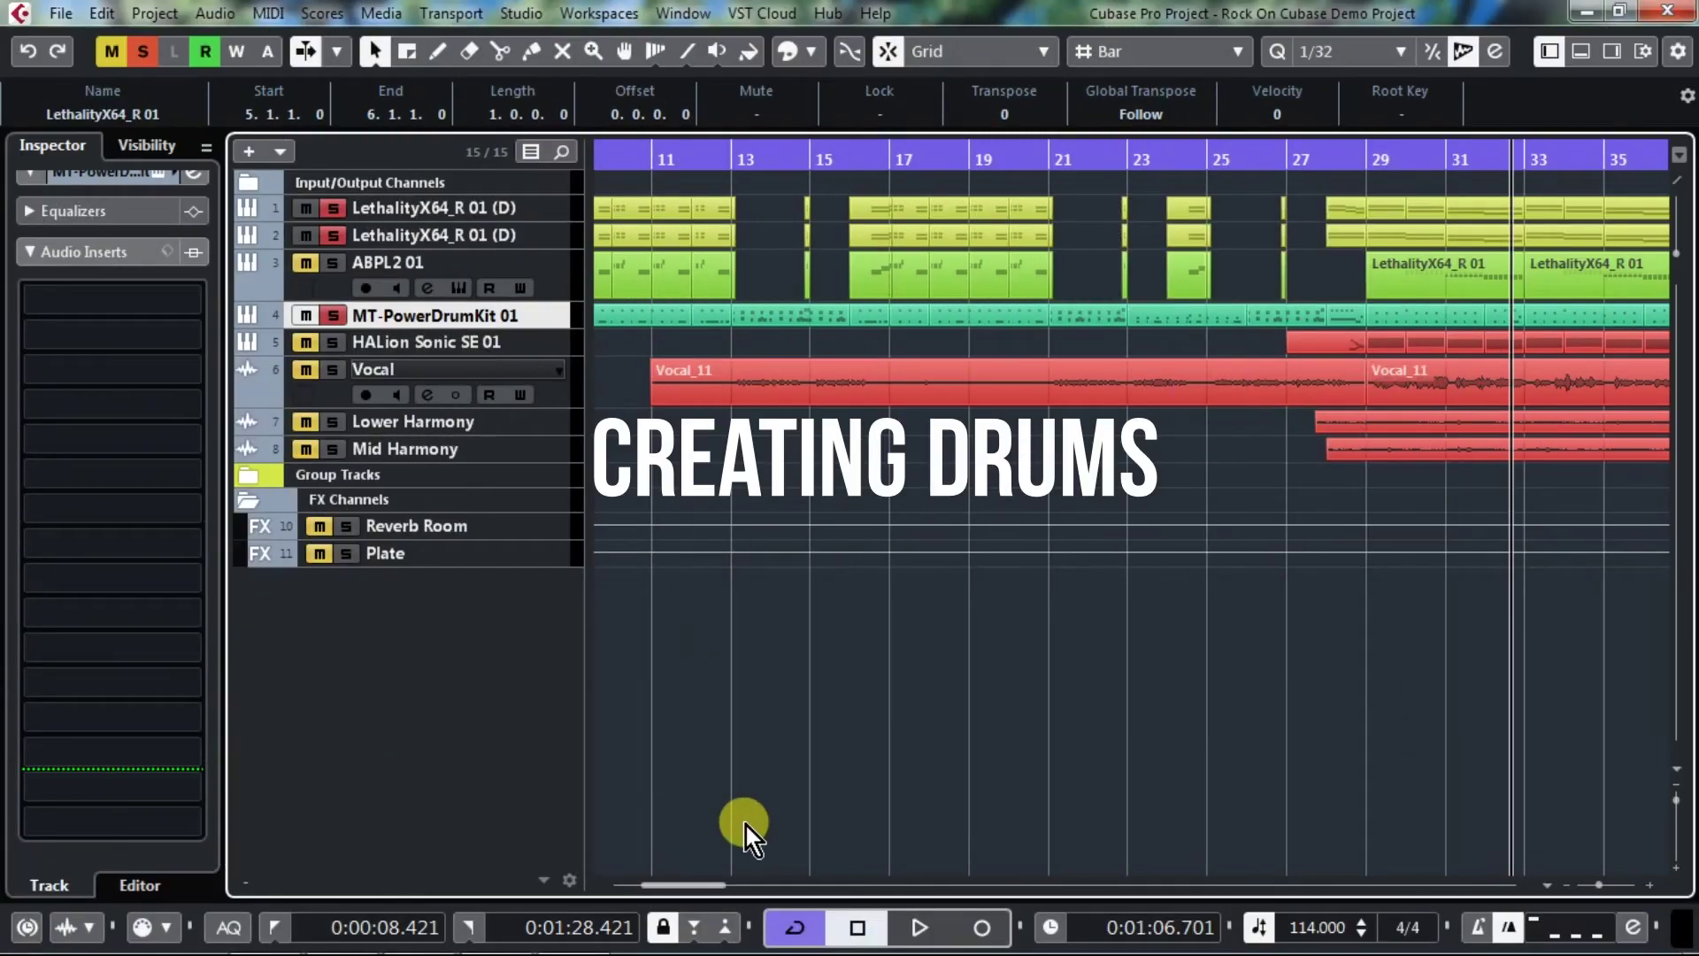
{"action": "left_click_drag", "start_coordinate": [693, 884], "coordinate": [664, 888]}
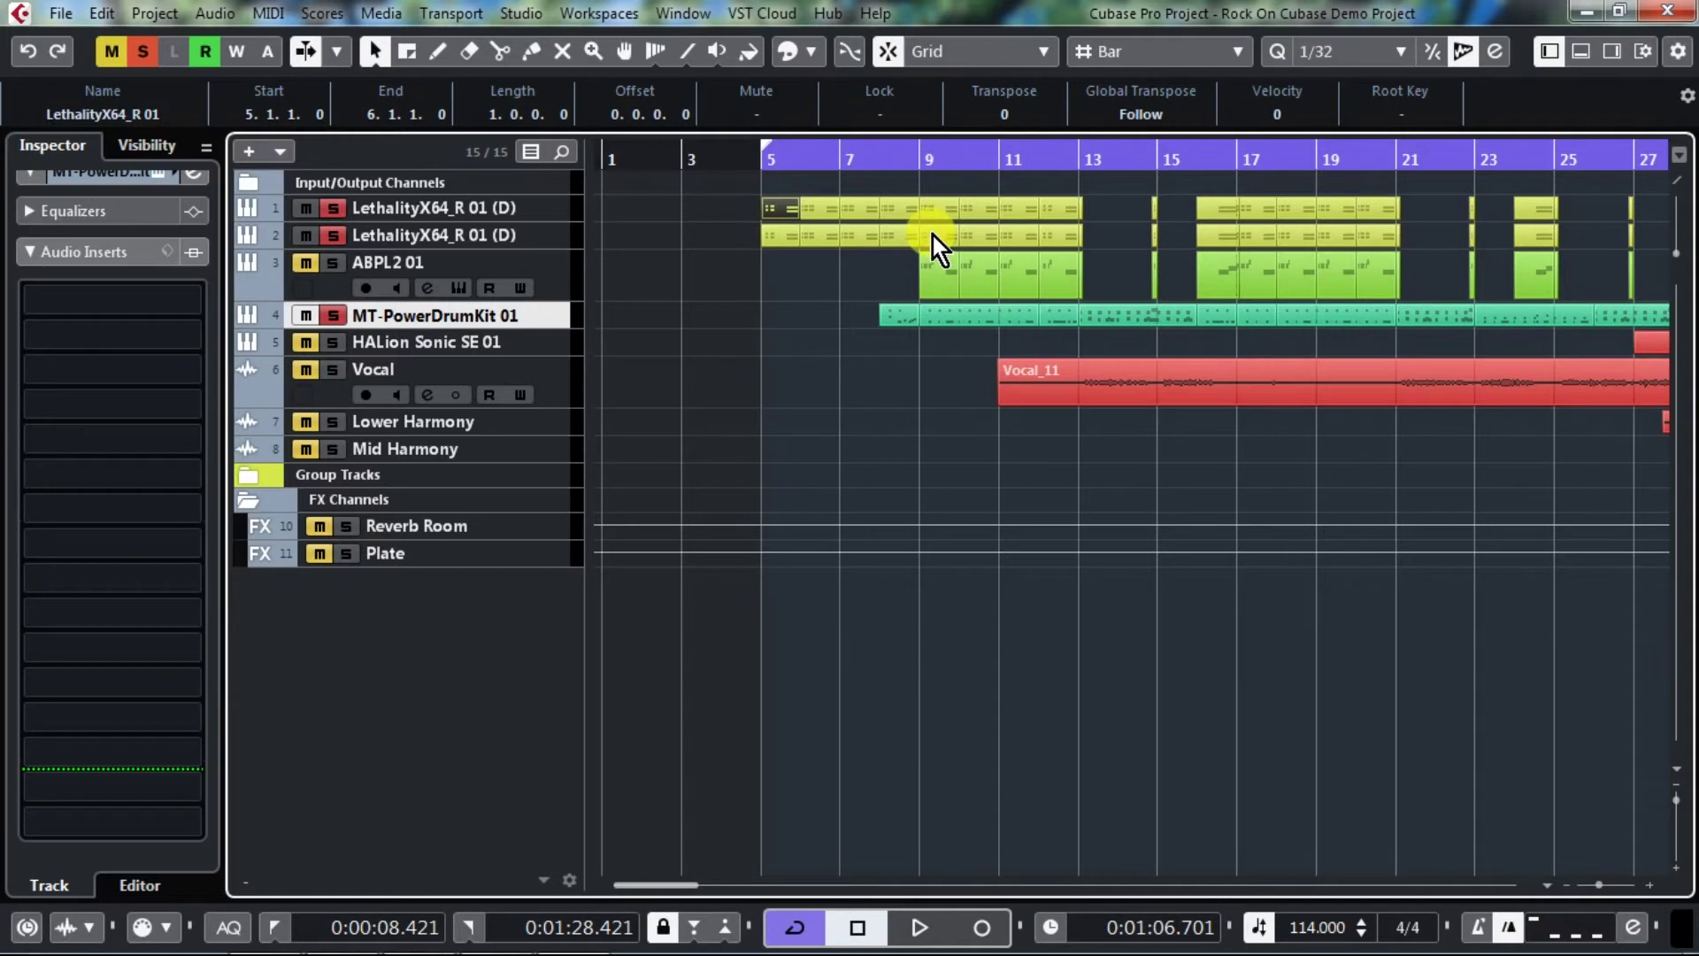
{"action": "left_click_drag", "start_coordinate": [891, 144], "coordinate": [890, 177]}
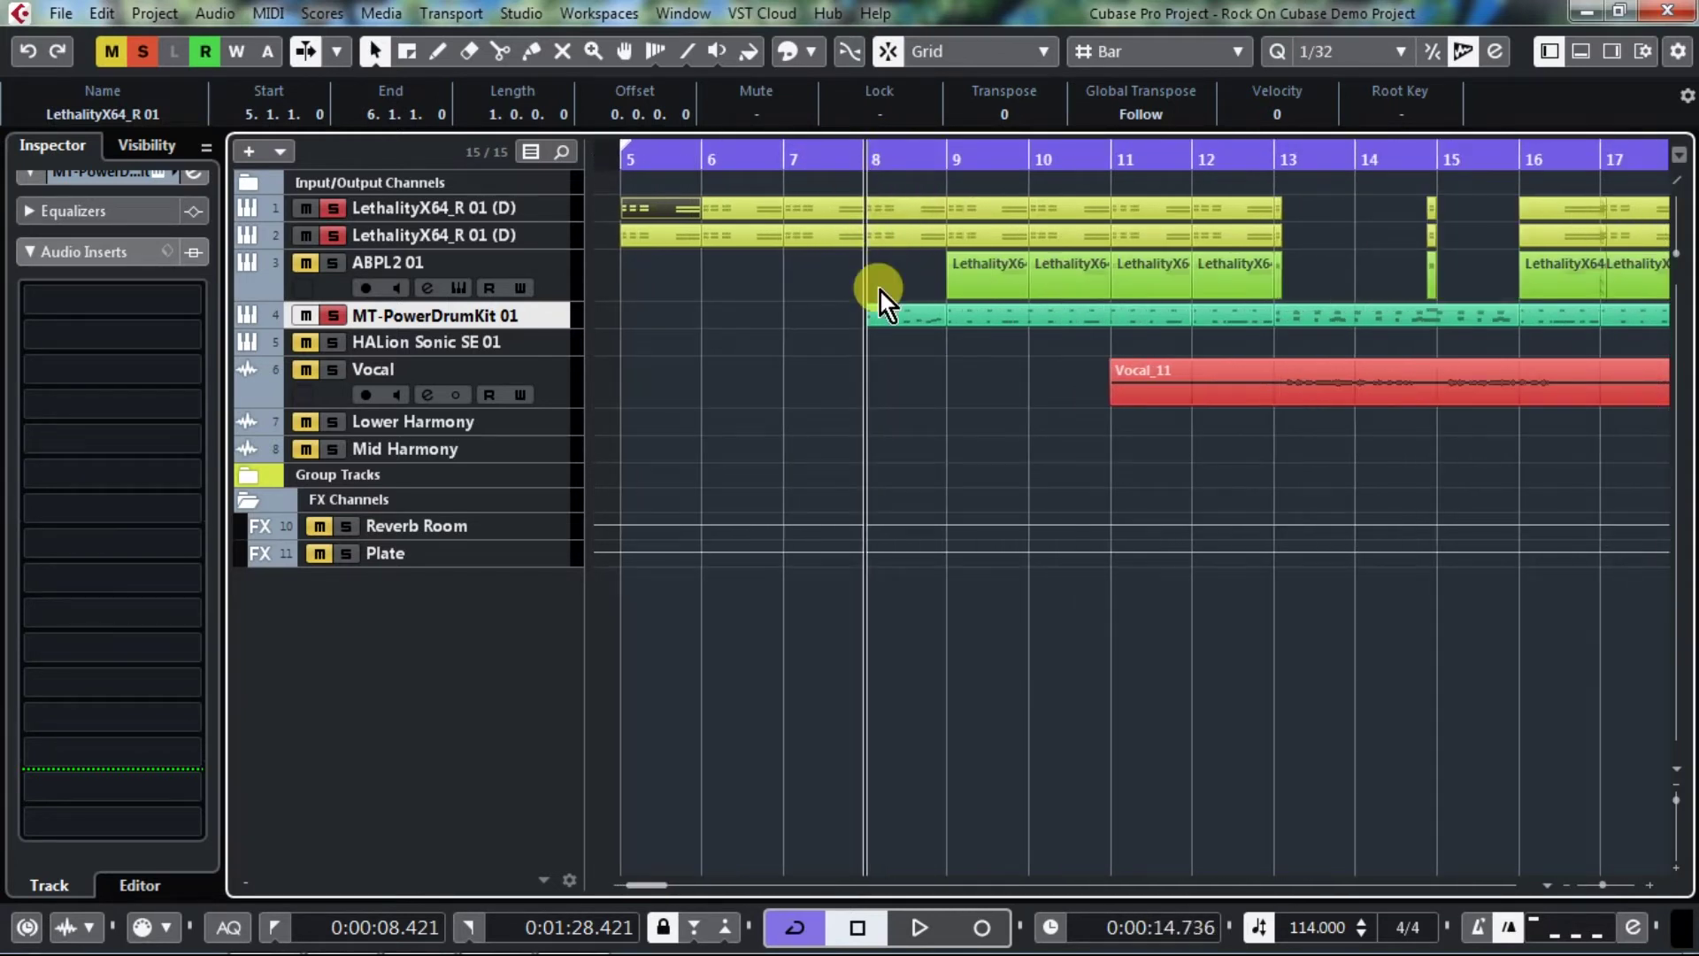
{"action": "left_click_drag", "start_coordinate": [574, 333], "coordinate": [559, 418]}
{"action": "key", "text": "space"}
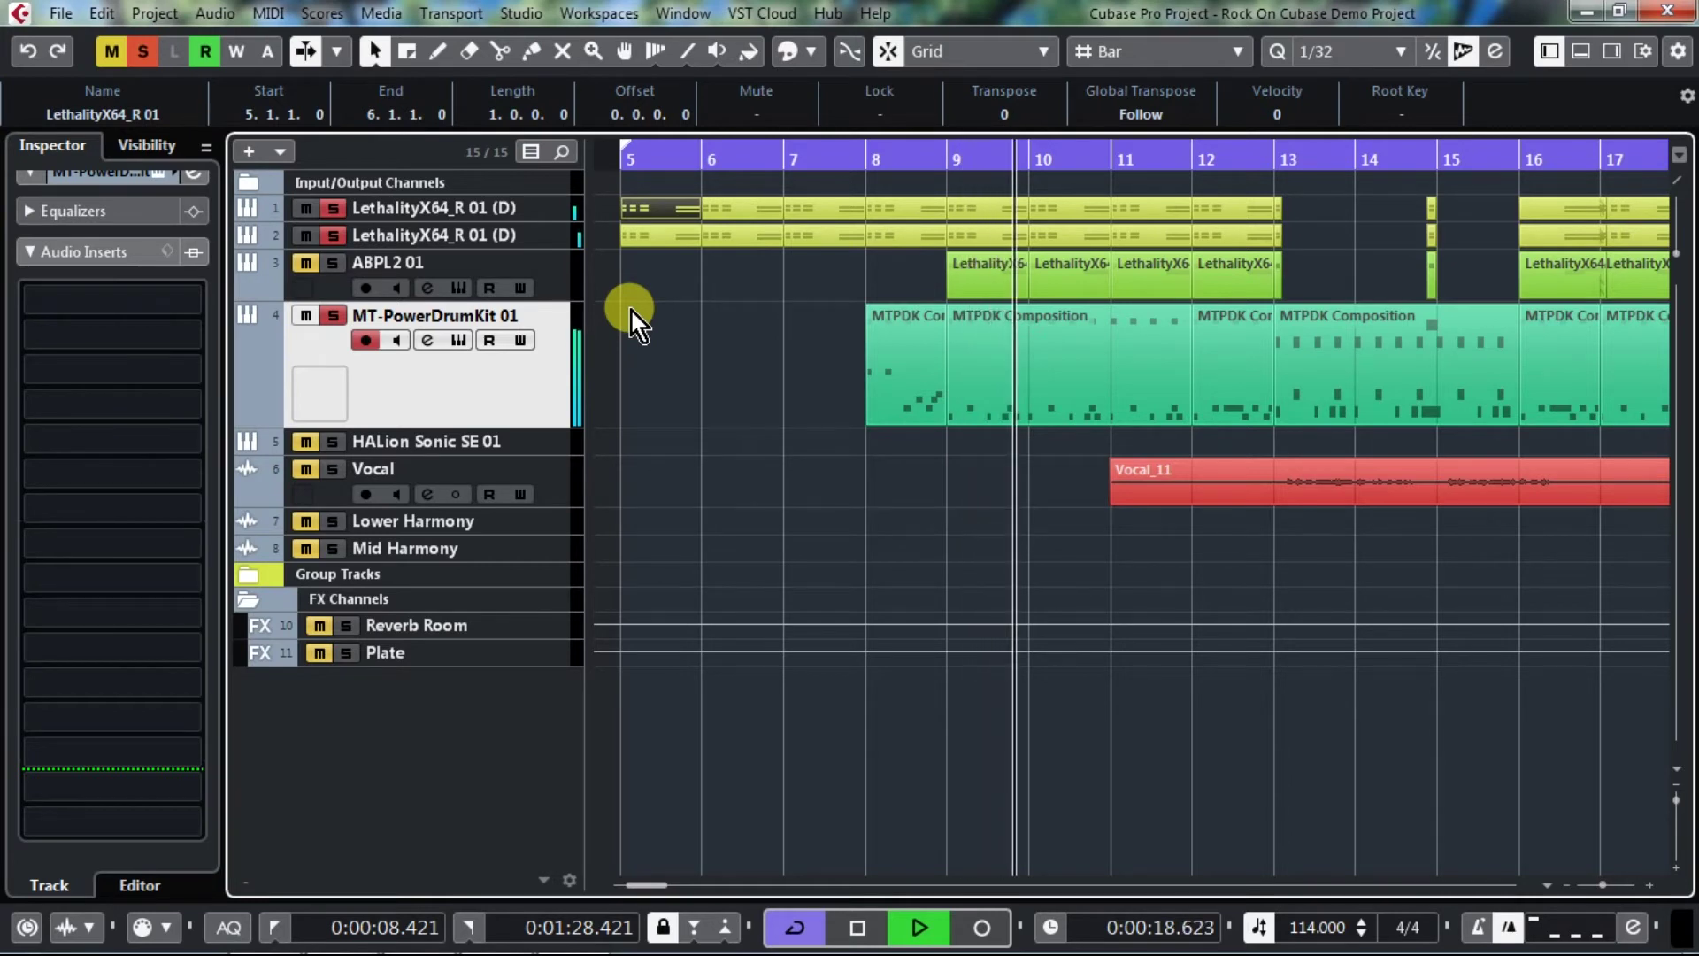
- Audition the soloed guitars and drums together from bar 9 and again from bar 23
{"action": "key", "text": "space"}
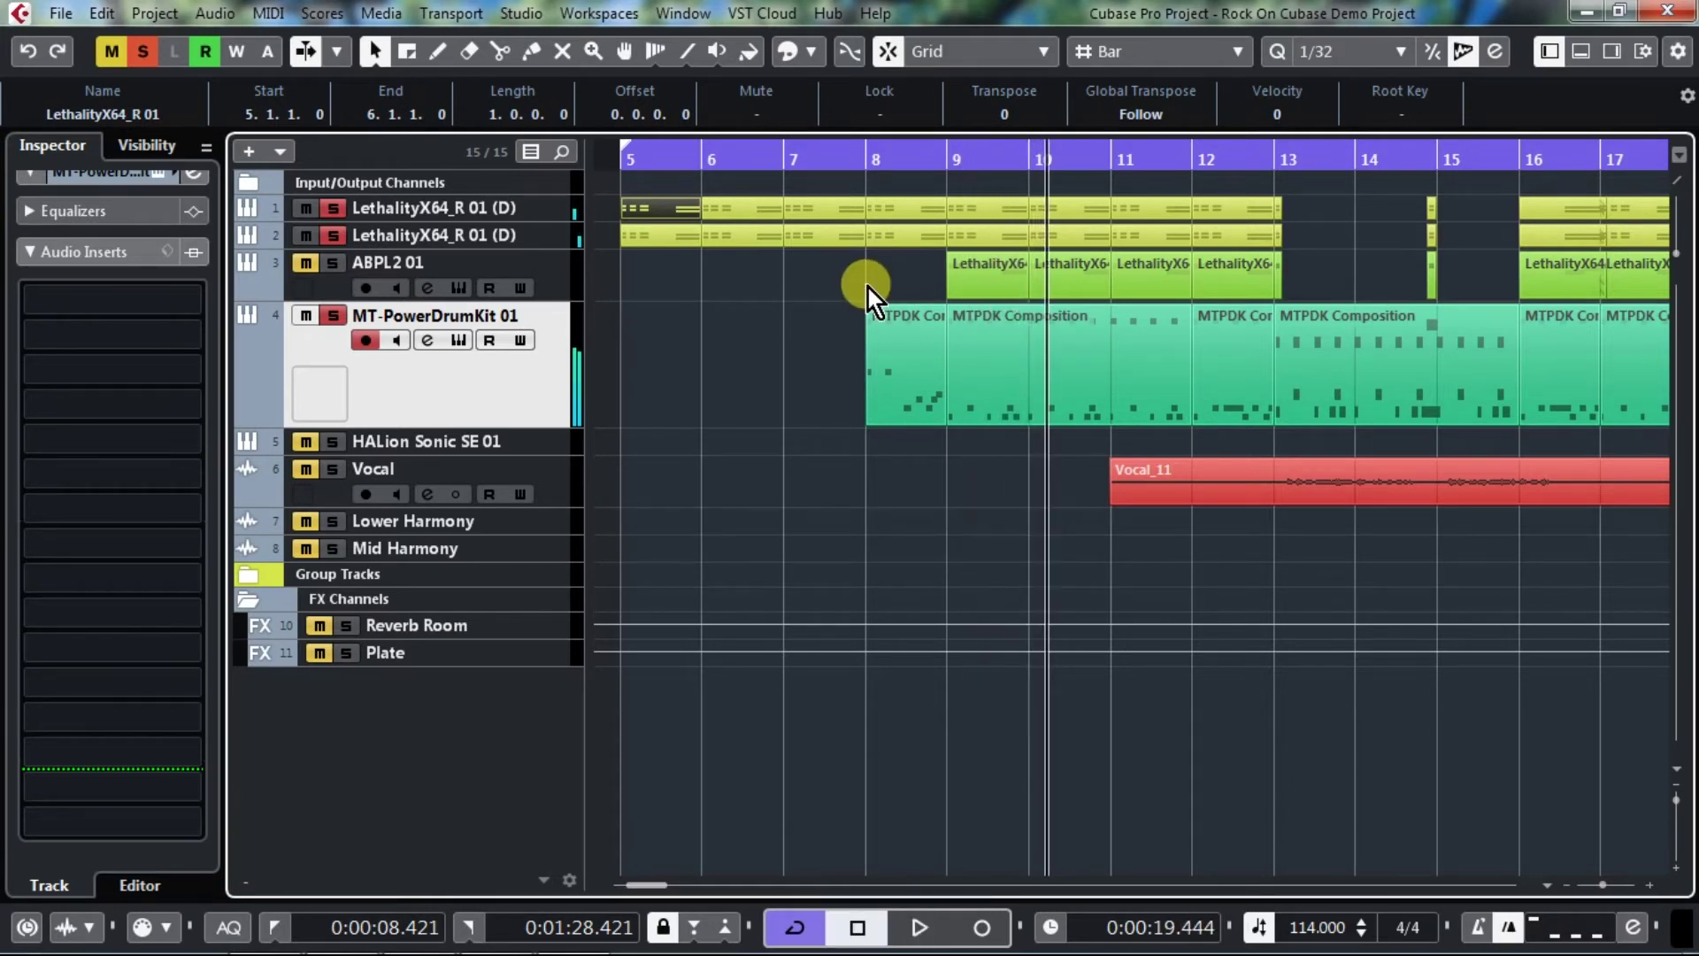
{"action": "left_click", "coordinate": [948, 155]}
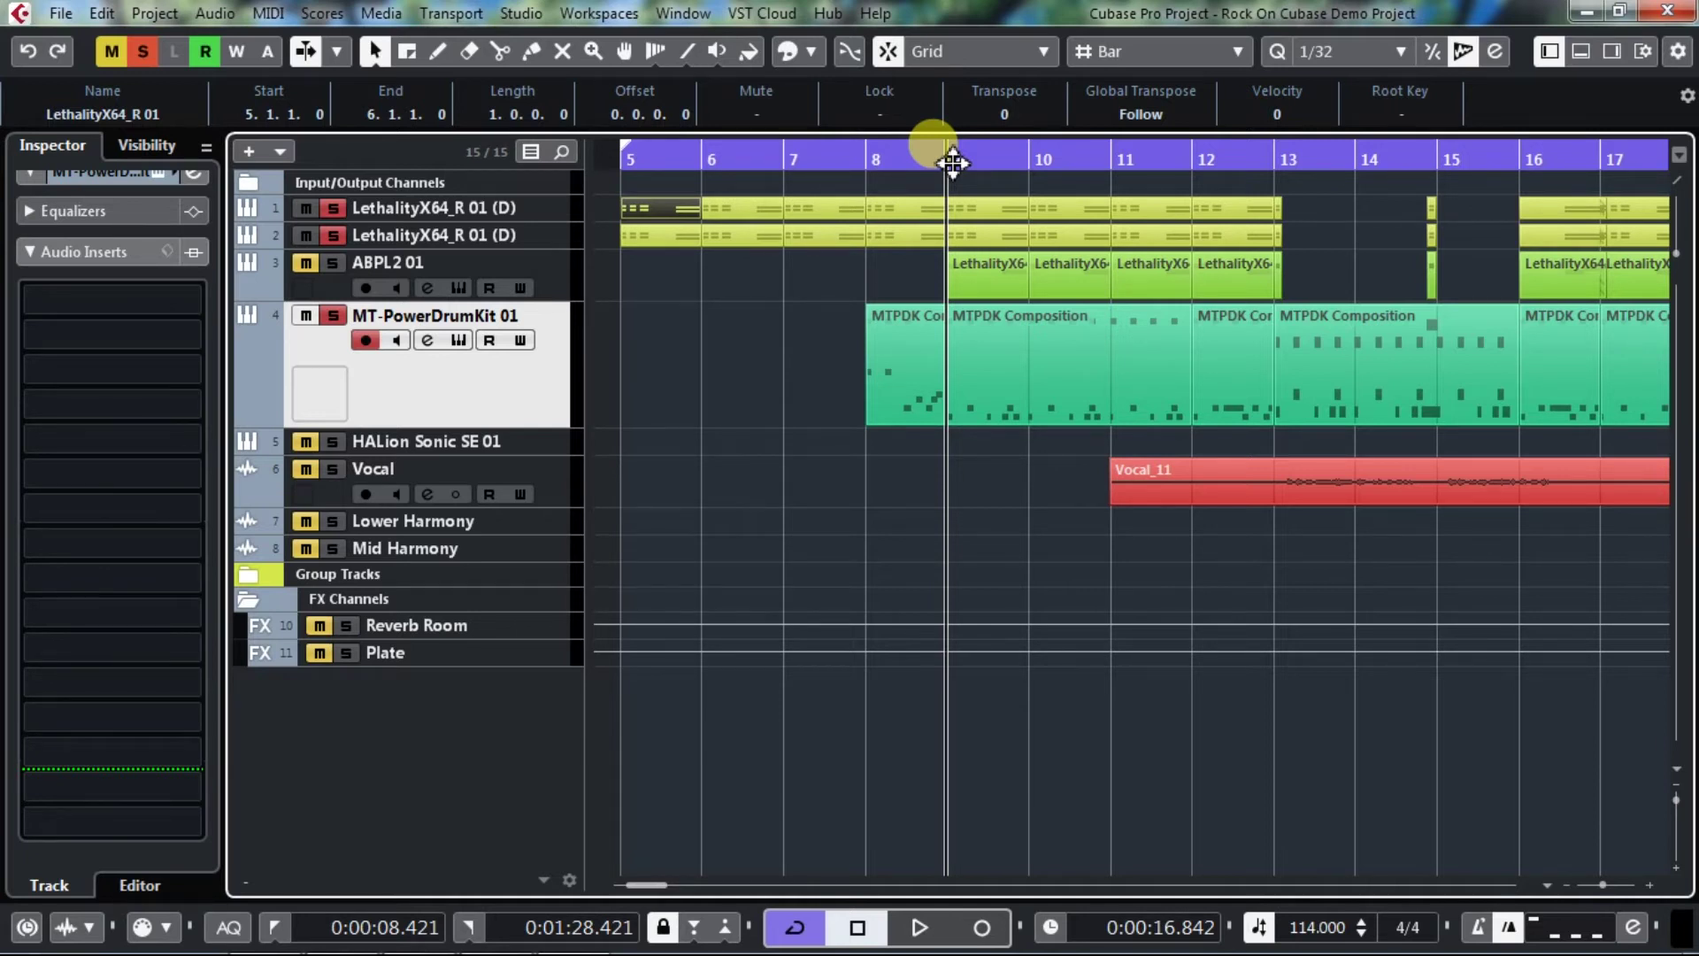
{"action": "key", "text": "space"}
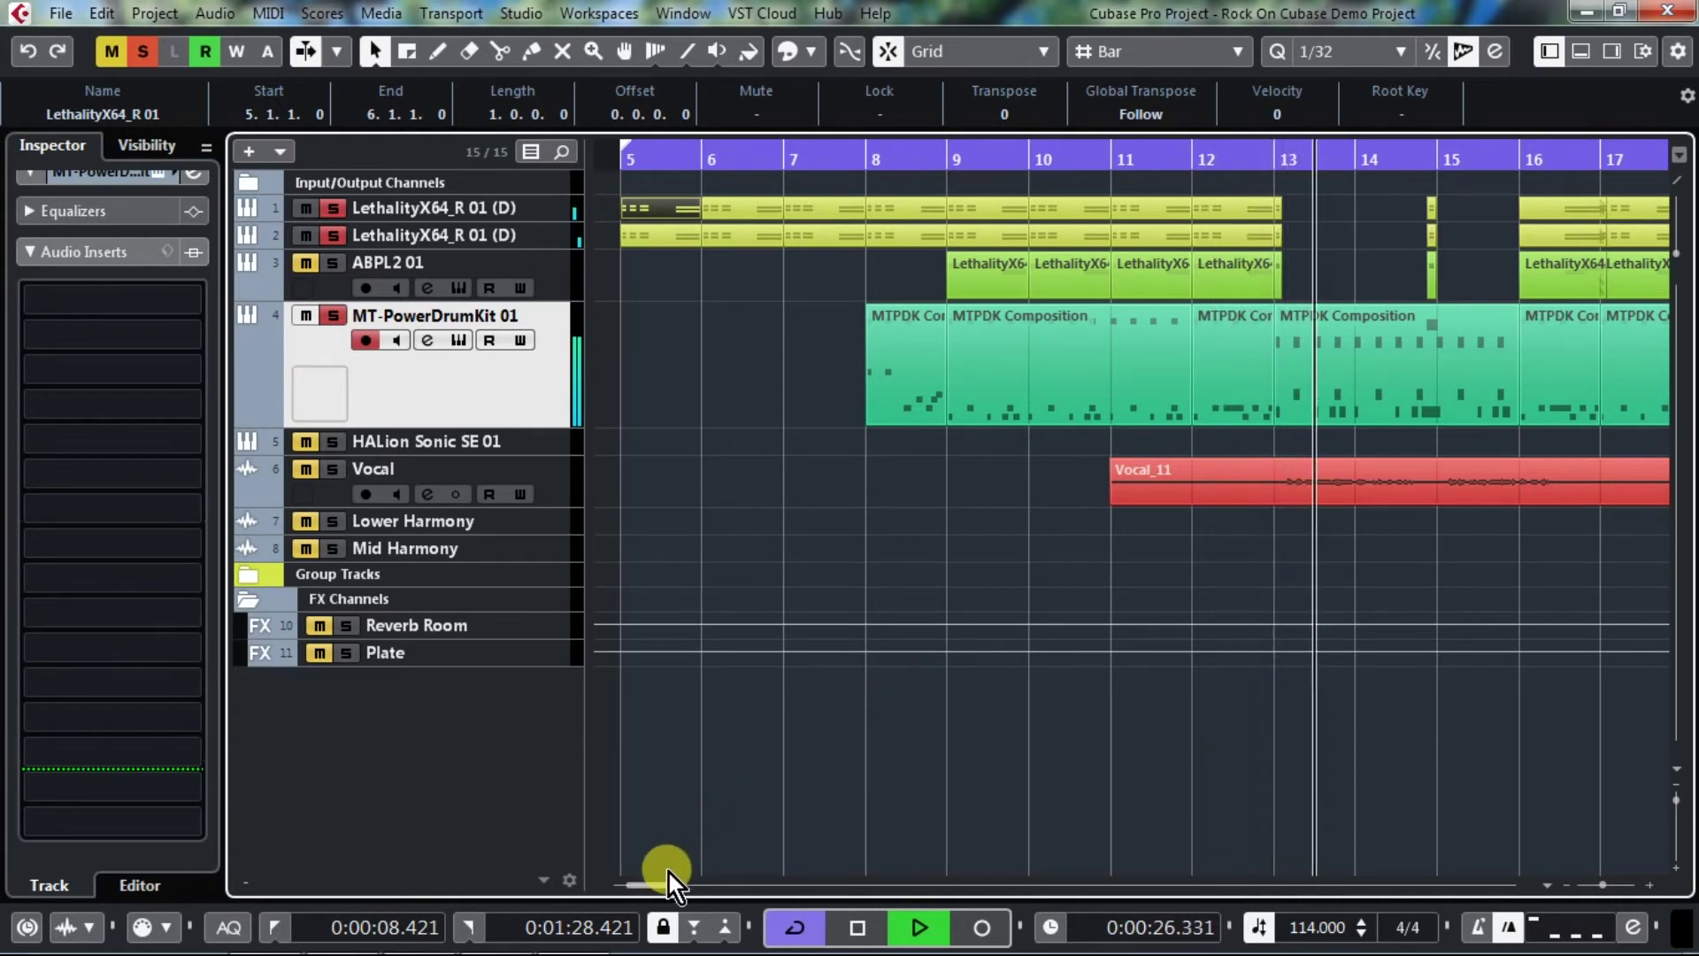
{"action": "left_click_drag", "start_coordinate": [657, 884], "coordinate": [698, 868]}
{"action": "left_click", "coordinate": [929, 352]}
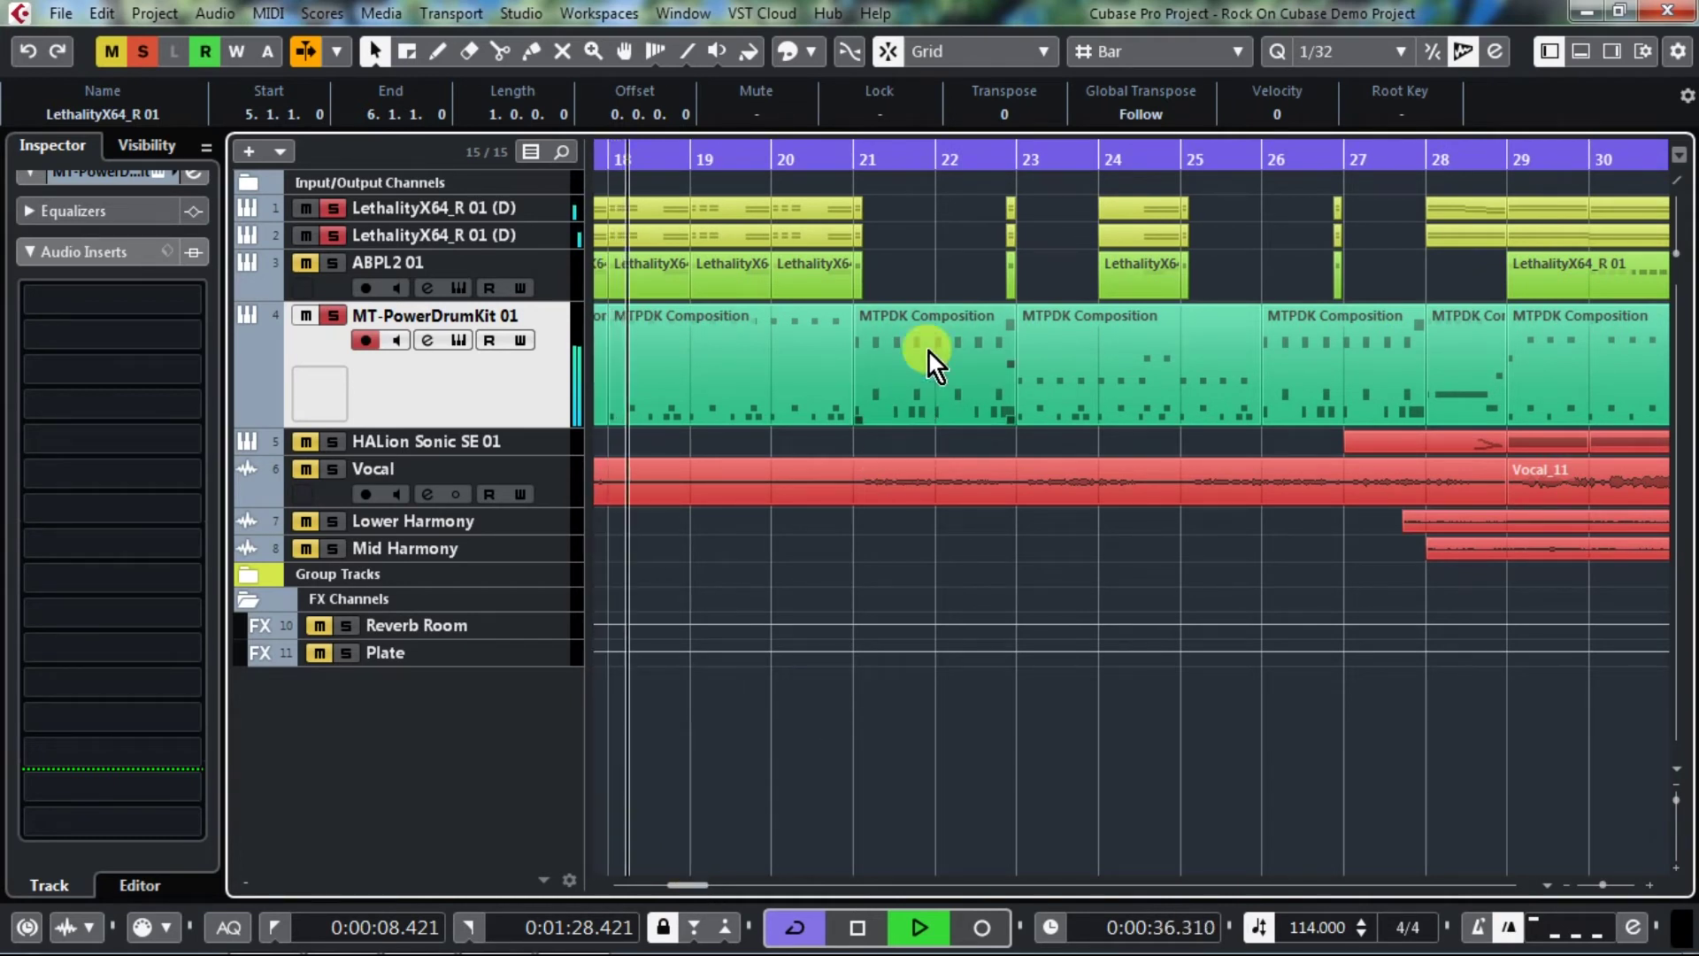
{"action": "left_click", "coordinate": [1024, 159]}
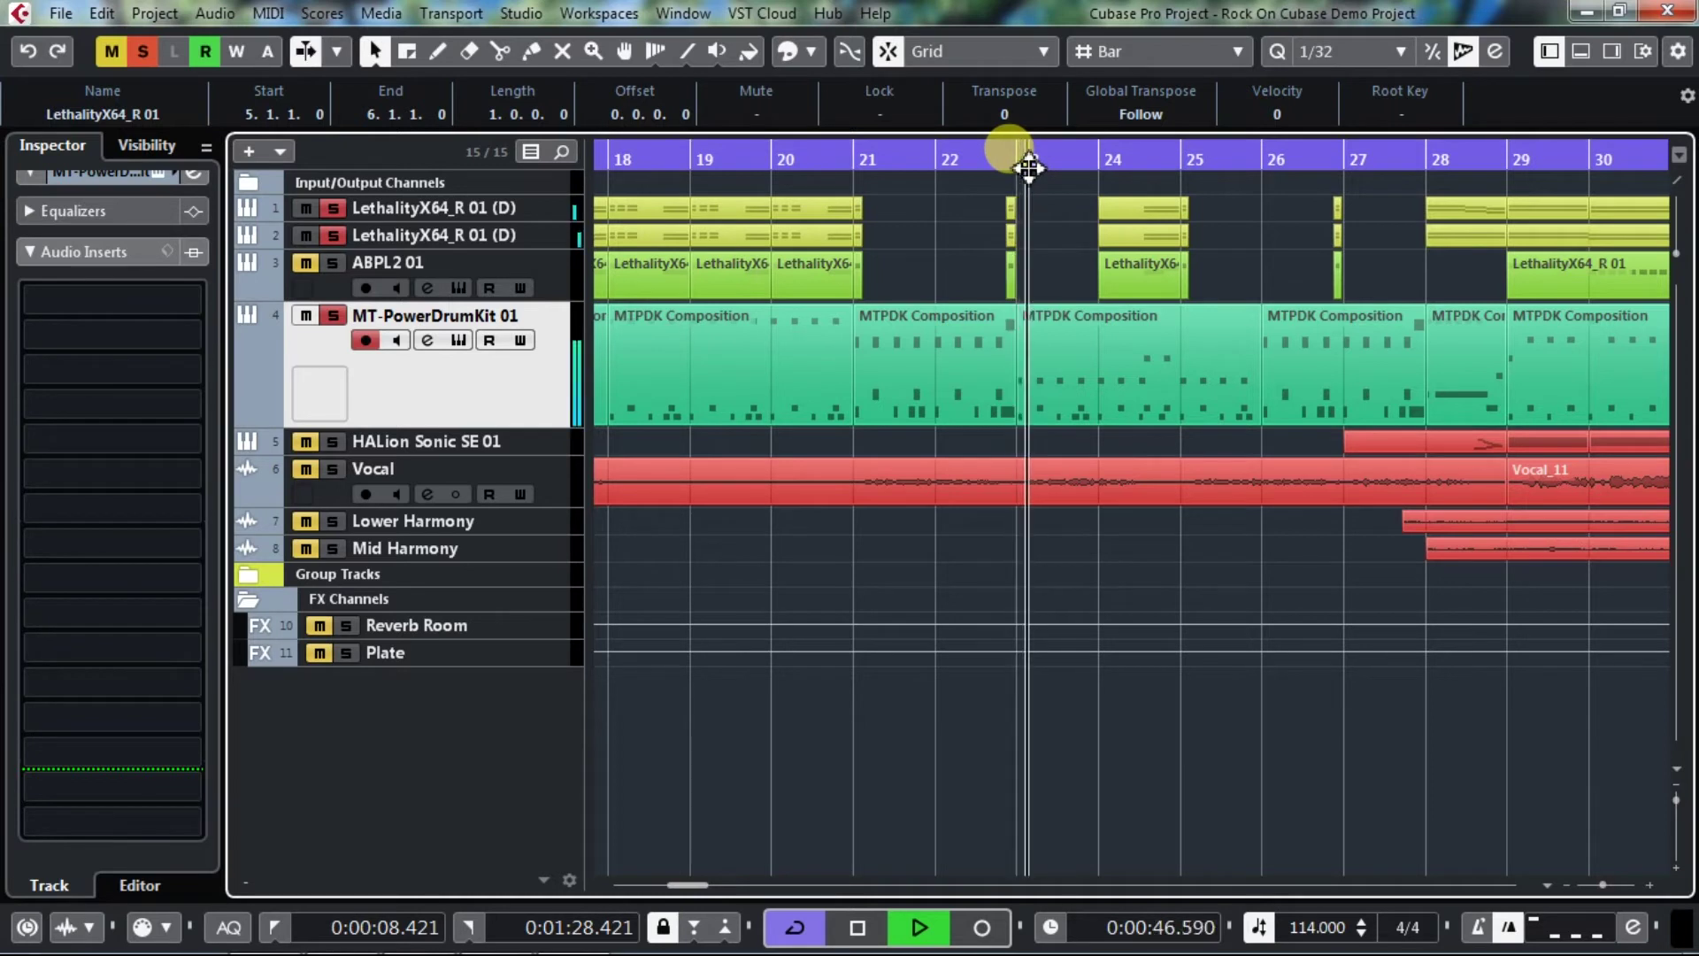
- Solo the Vocal track briefly to hear it with the guitars and drums, stop playback, and unsolo it
{"action": "left_click", "coordinate": [331, 471]}
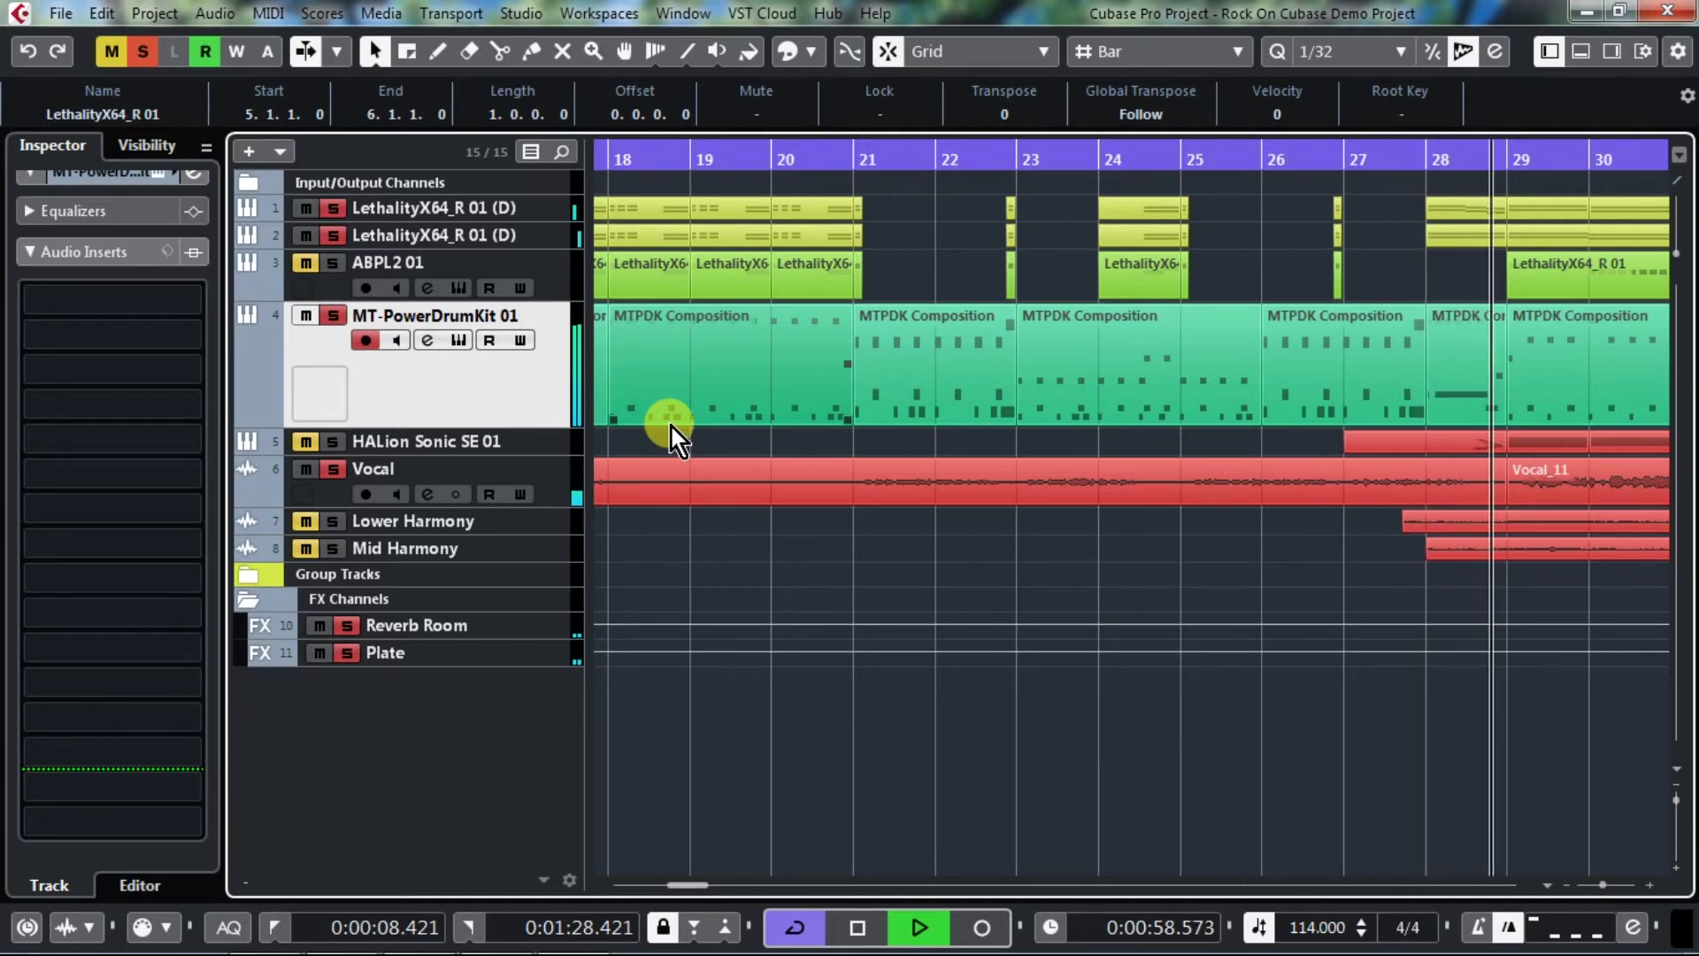
{"action": "key", "text": "space"}
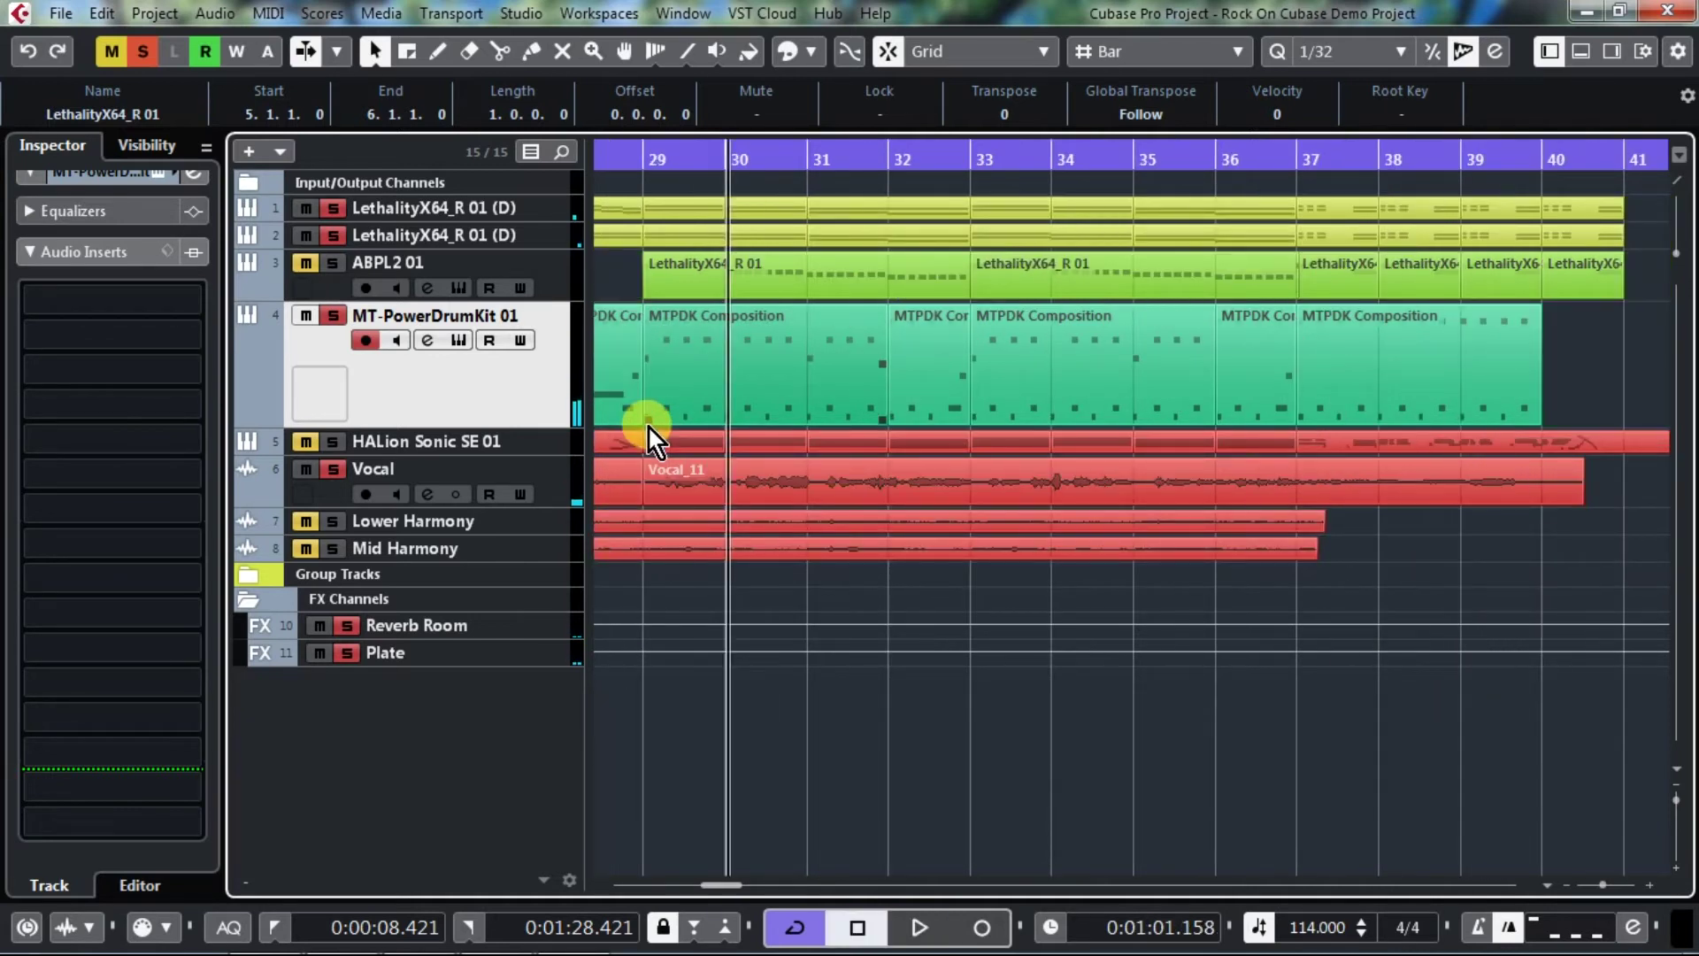
{"action": "left_click", "coordinate": [336, 477]}
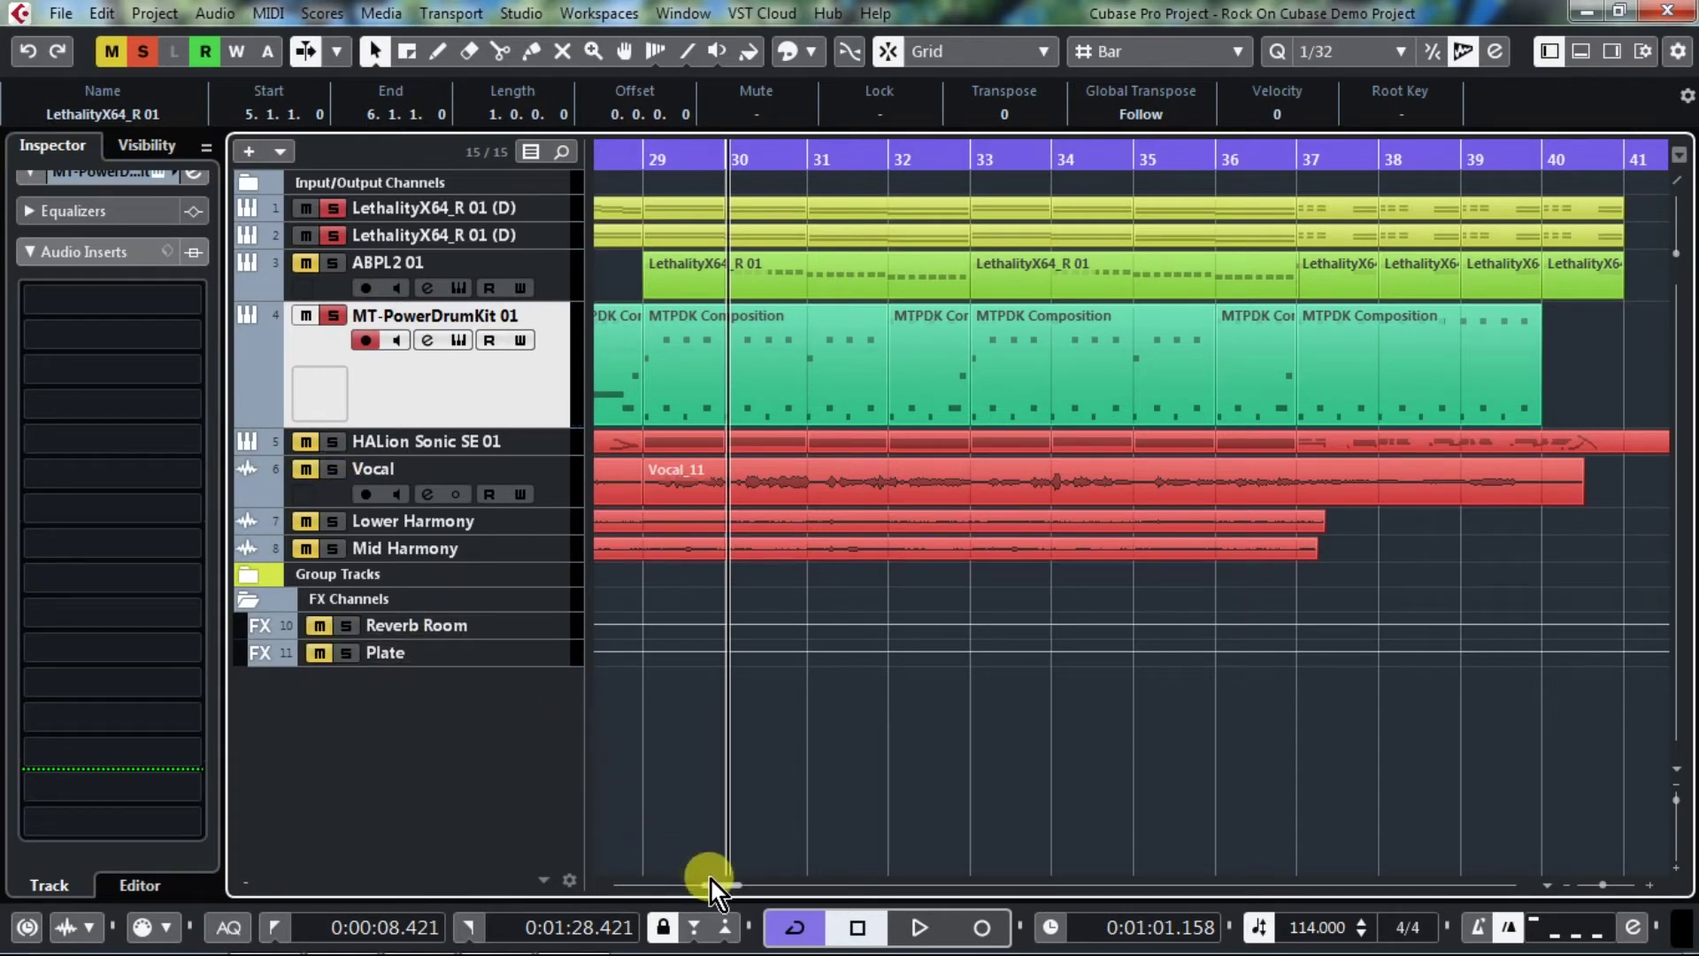
- Solo the ABPL2 01 bass track alongside the guitars and drums and play from bar 9
{"action": "left_click_drag", "start_coordinate": [719, 888], "coordinate": [651, 887]}
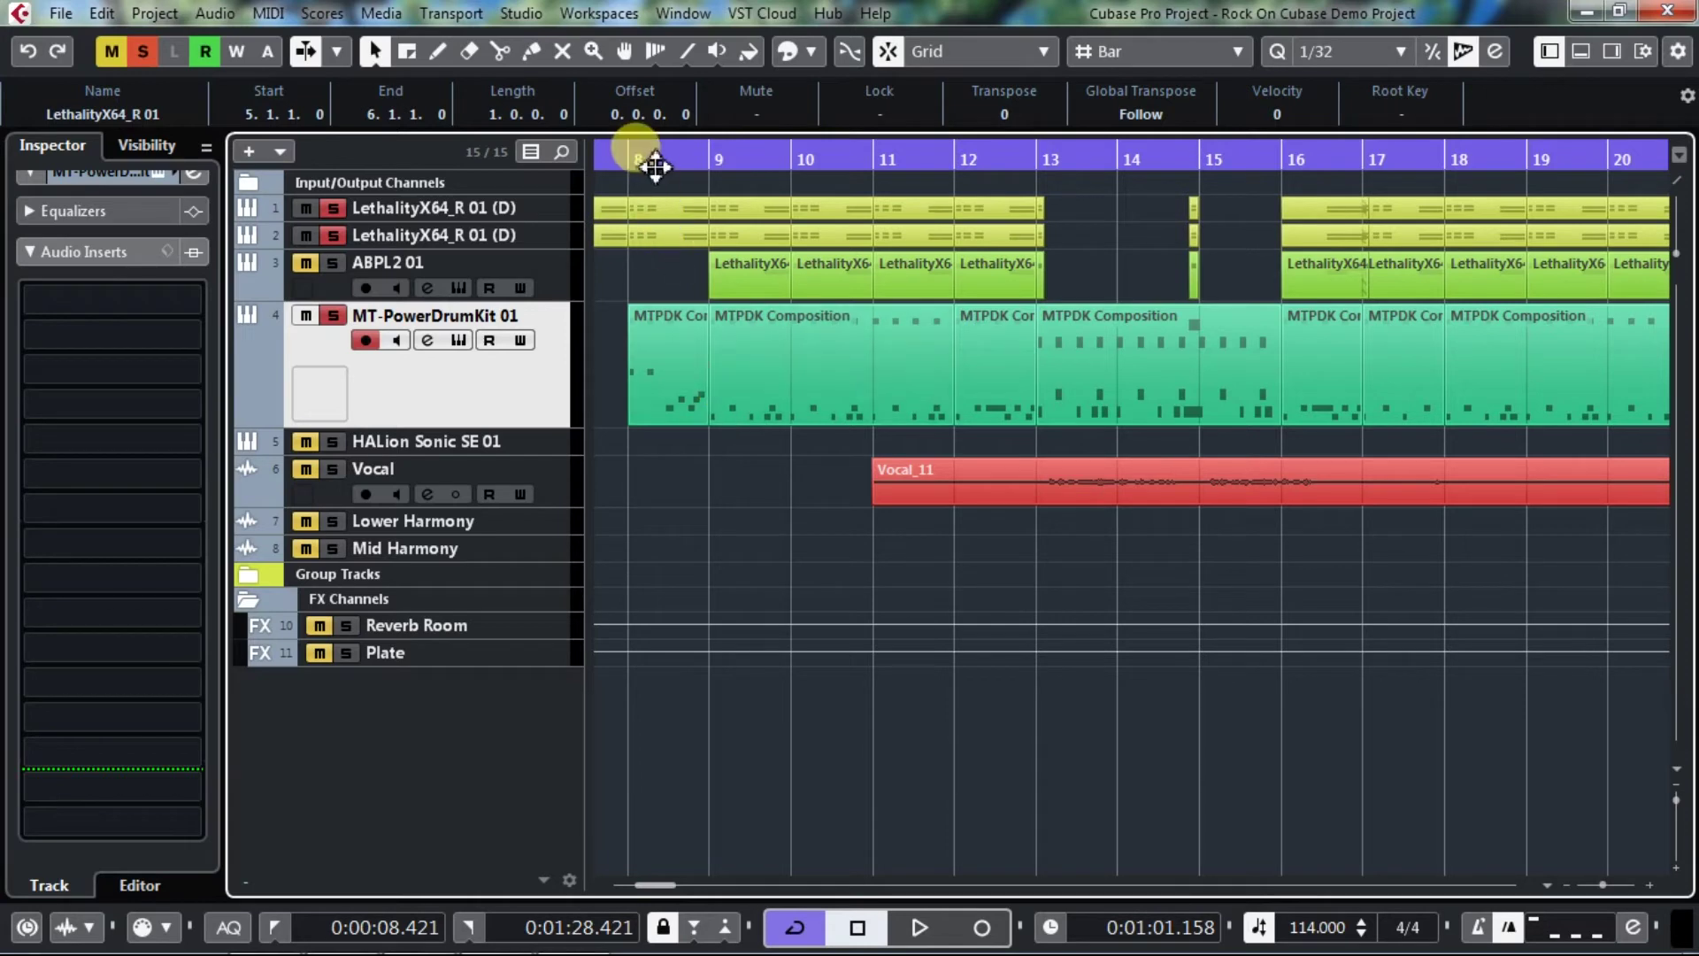
{"action": "mouse_move", "coordinate": [645, 152]}
{"action": "left_mouse_down"}
{"action": "mouse_move", "coordinate": [629, 142]}
{"action": "mouse_move", "coordinate": [633, 108]}
{"action": "mouse_move", "coordinate": [655, 130]}
{"action": "left_mouse_up"}
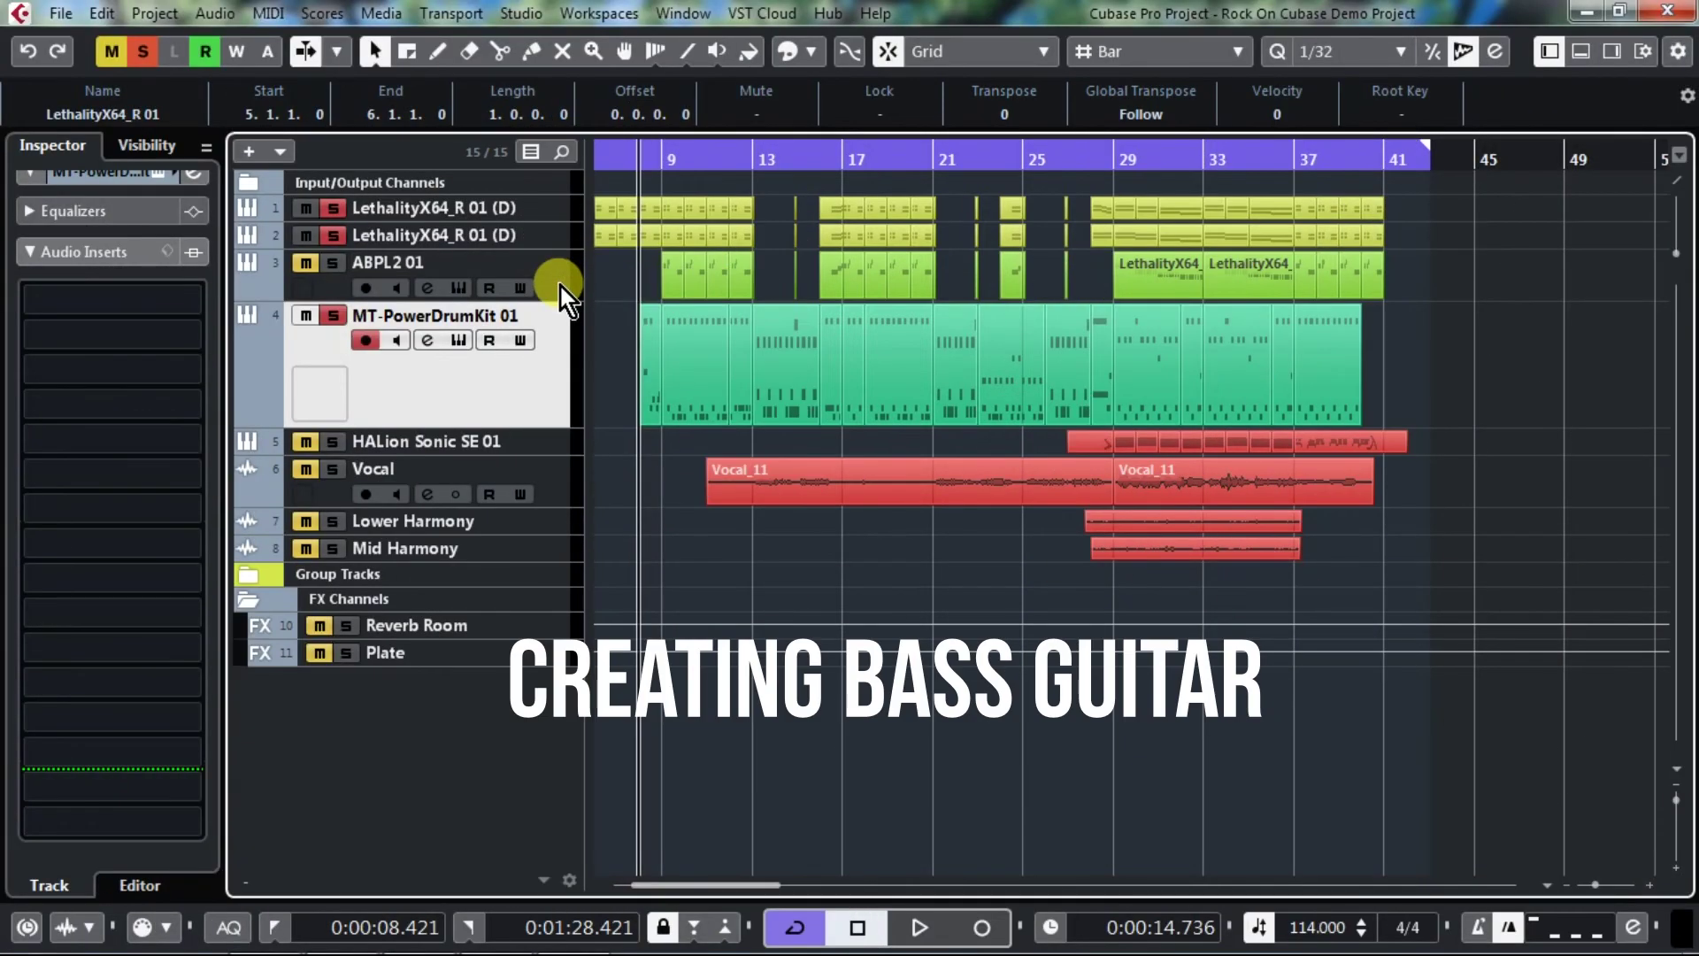
{"action": "left_click", "coordinate": [559, 283]}
{"action": "left_click", "coordinate": [334, 263]}
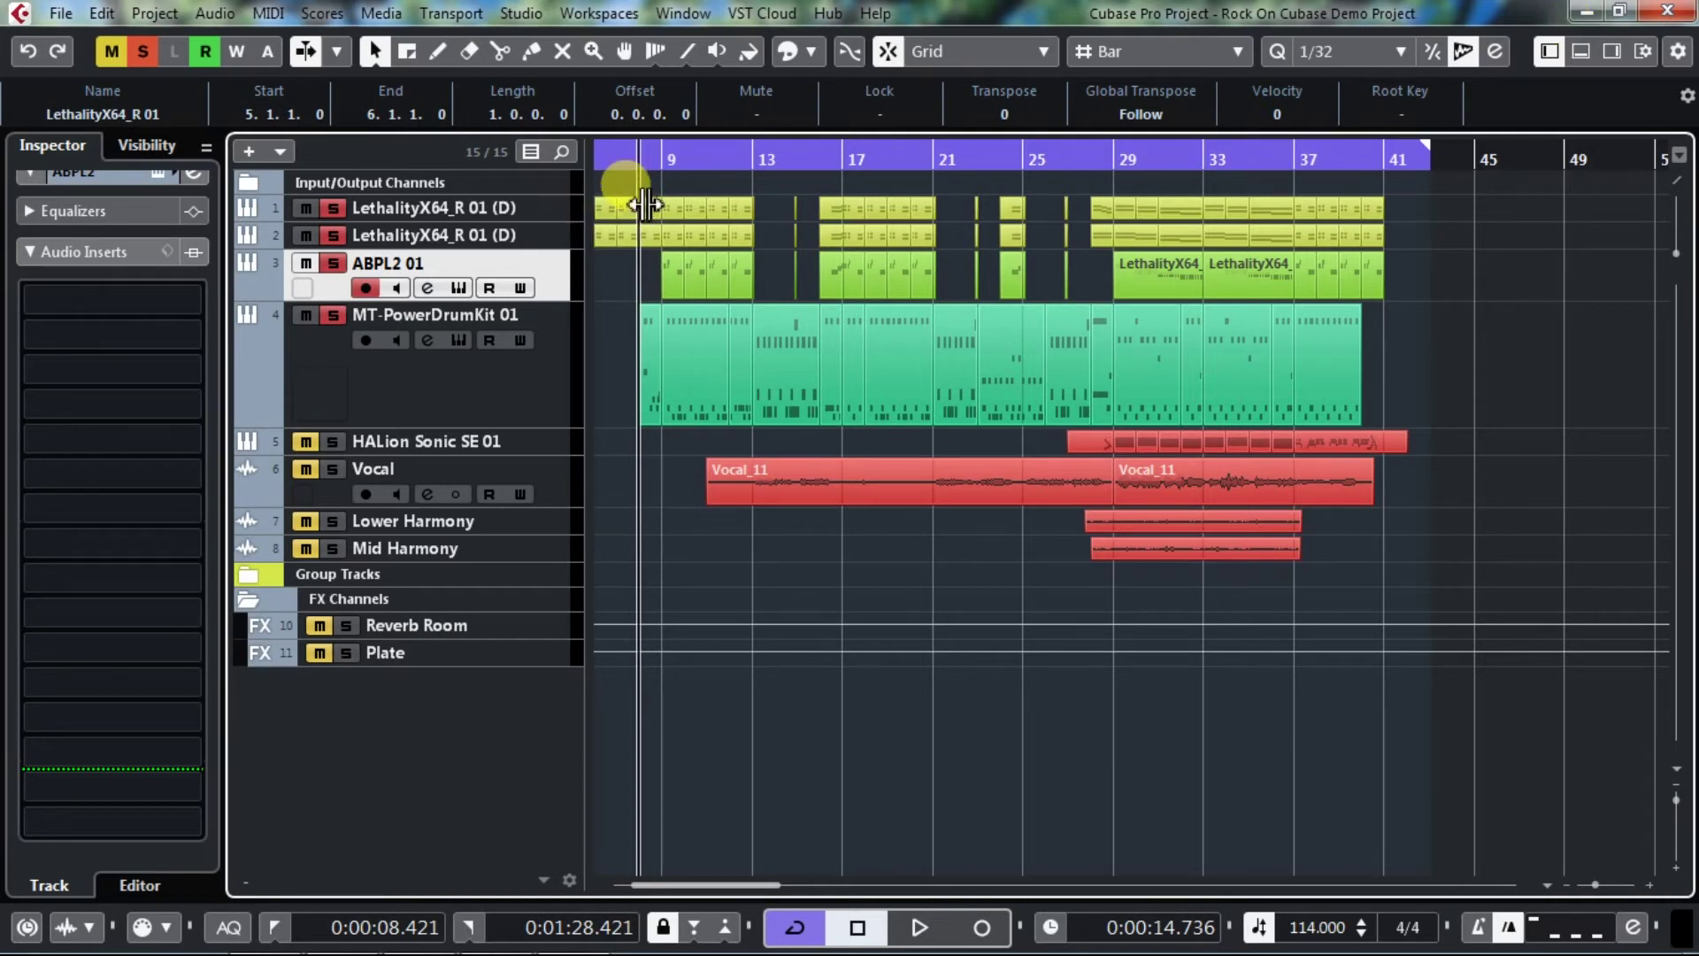
{"action": "left_click", "coordinate": [669, 166]}
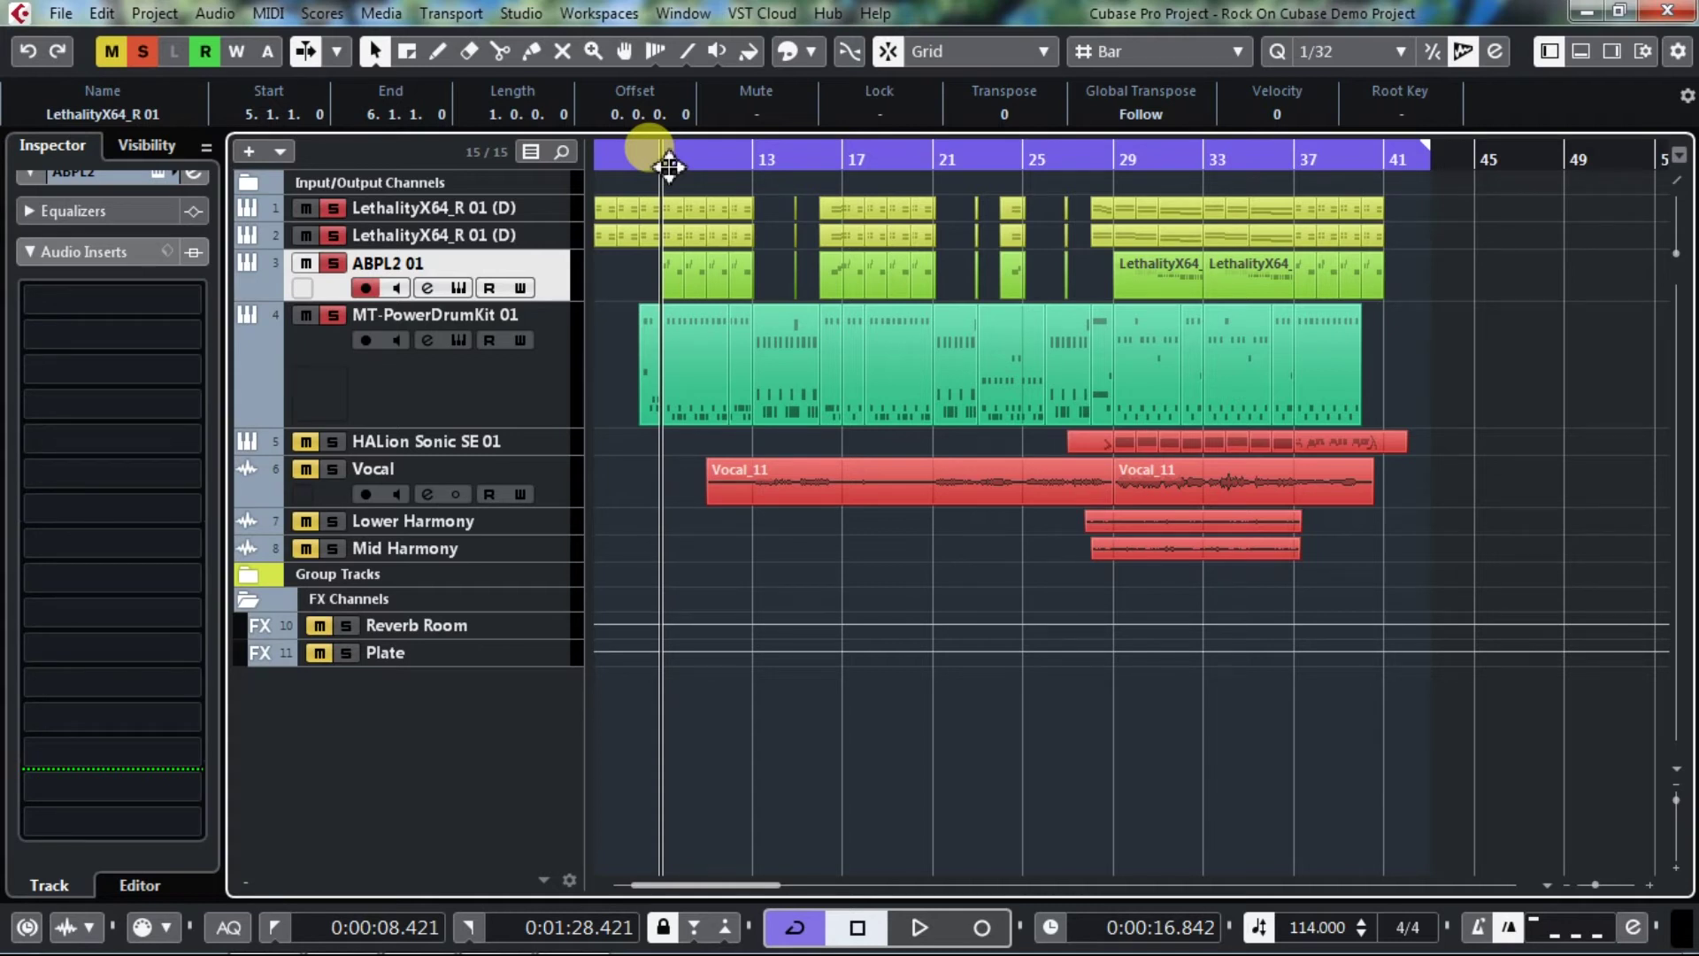
{"action": "key", "text": "space"}
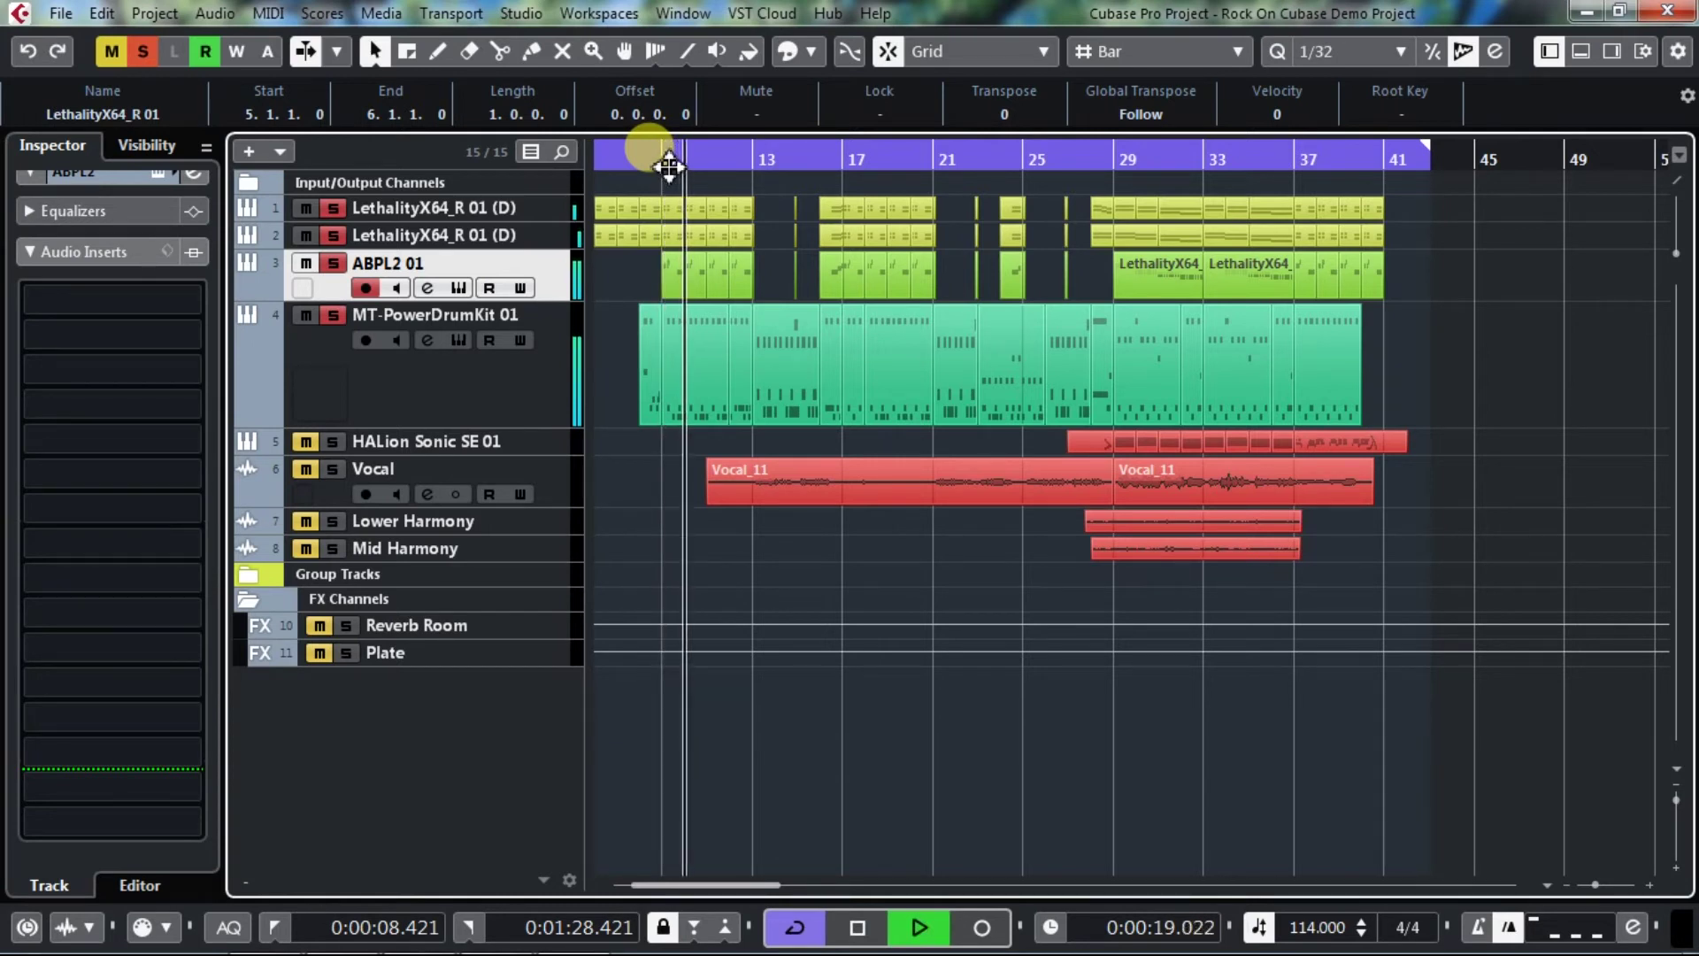
- Clear all solos, solo only the ABPL2 01 bass track, and play it from bar 29
{"action": "left_click", "coordinate": [150, 50]}
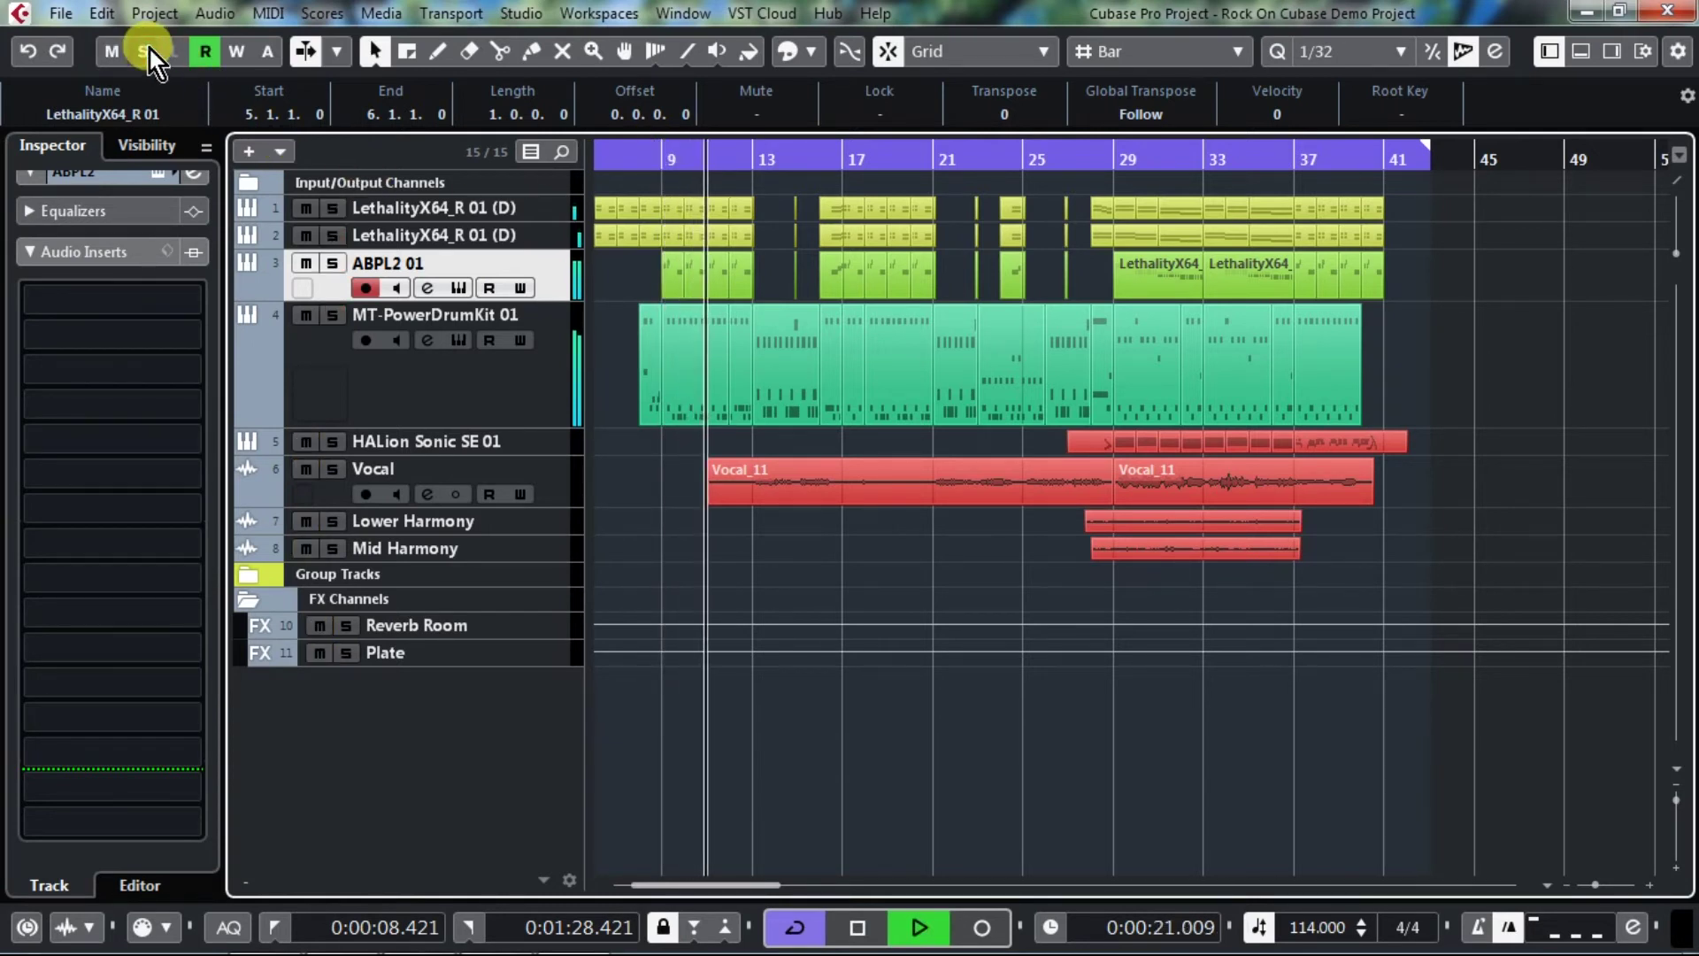
{"action": "left_click", "coordinate": [338, 264]}
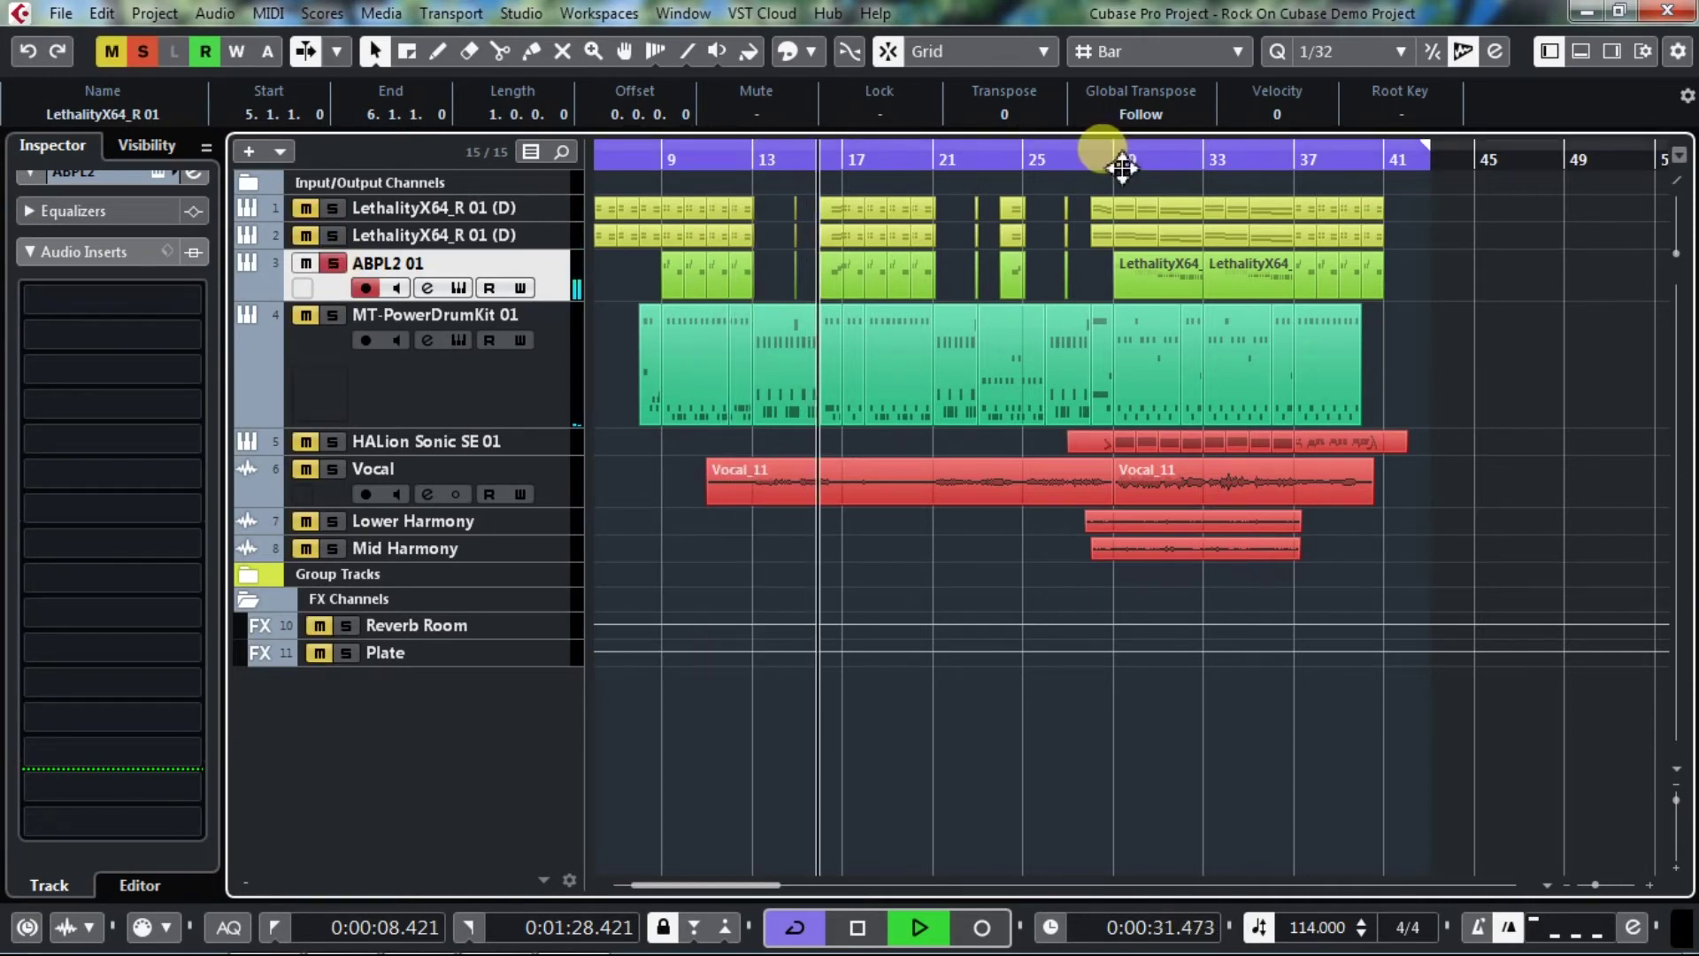
{"action": "left_click", "coordinate": [1119, 168]}
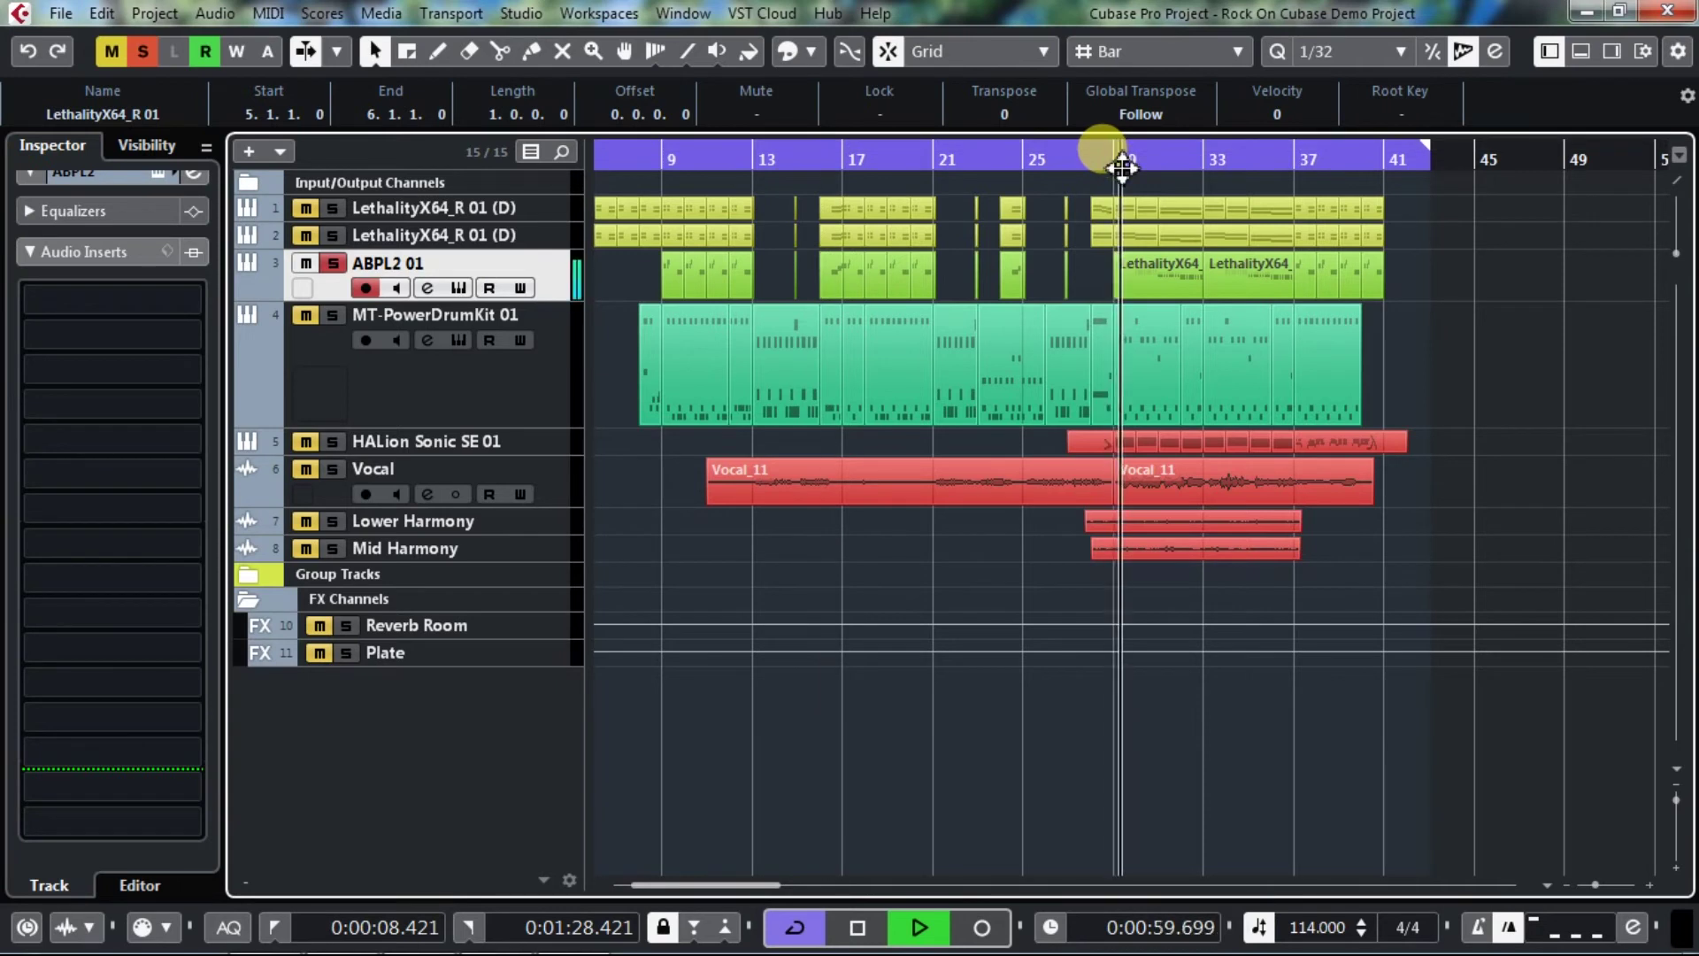
- Briefly add the Vocal track to the soloed bass, unsolo it, and stop playback
{"action": "left_click", "coordinate": [342, 476]}
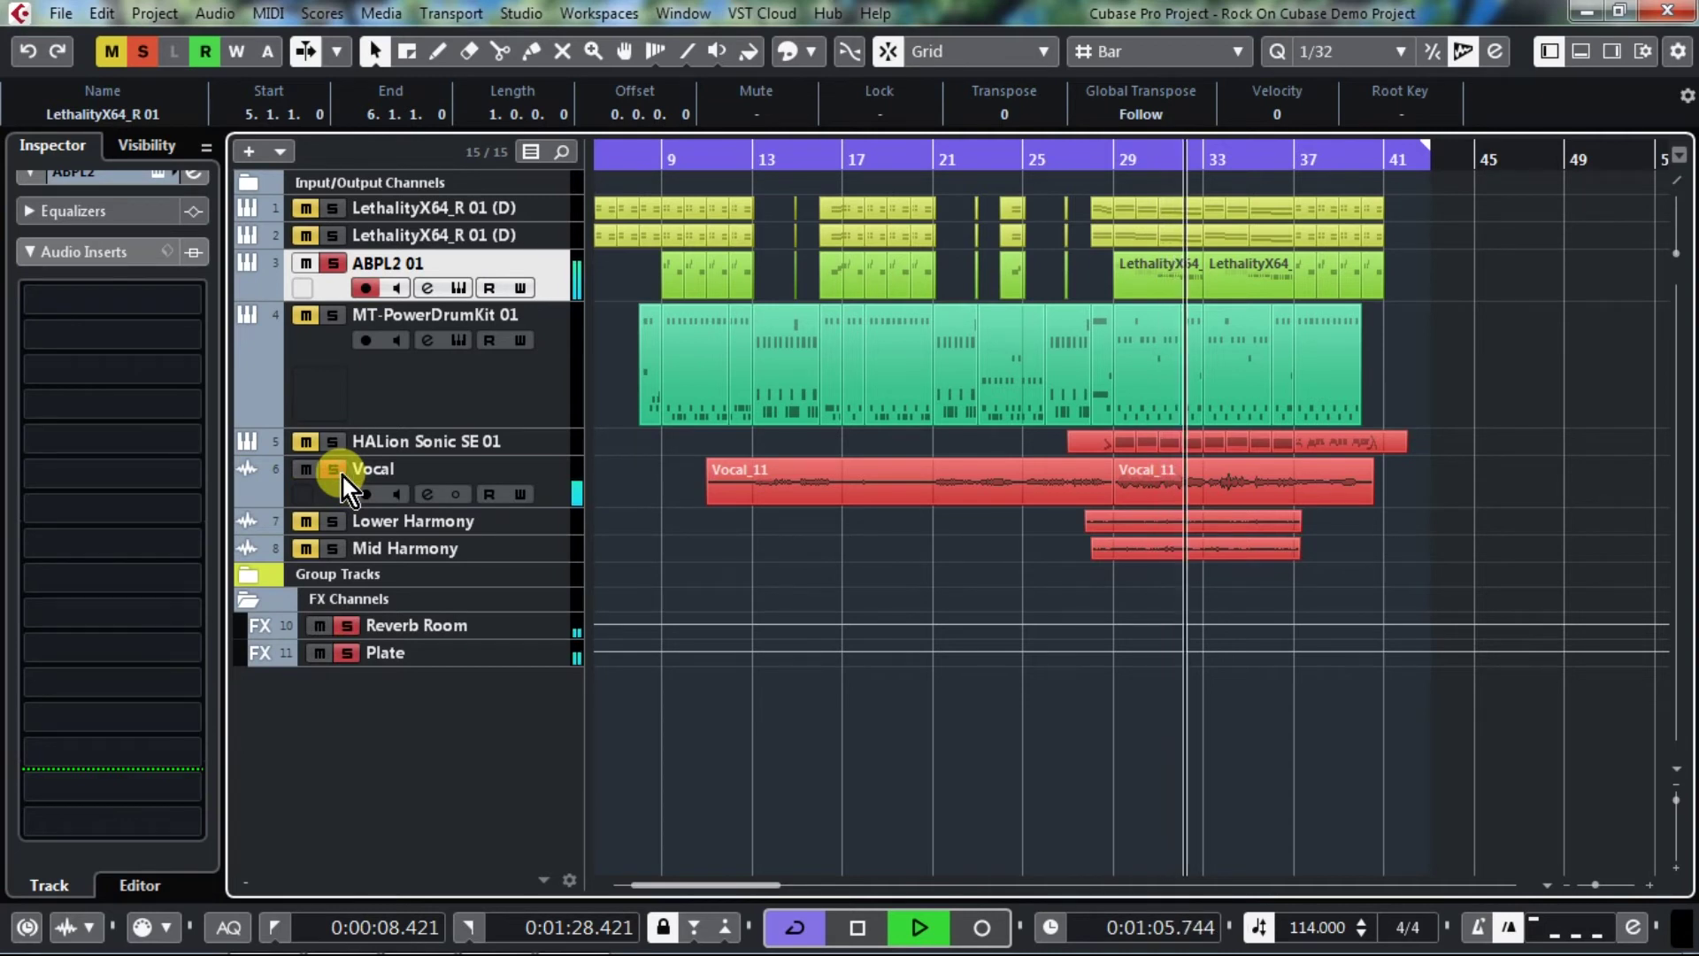
{"action": "left_click", "coordinate": [341, 474]}
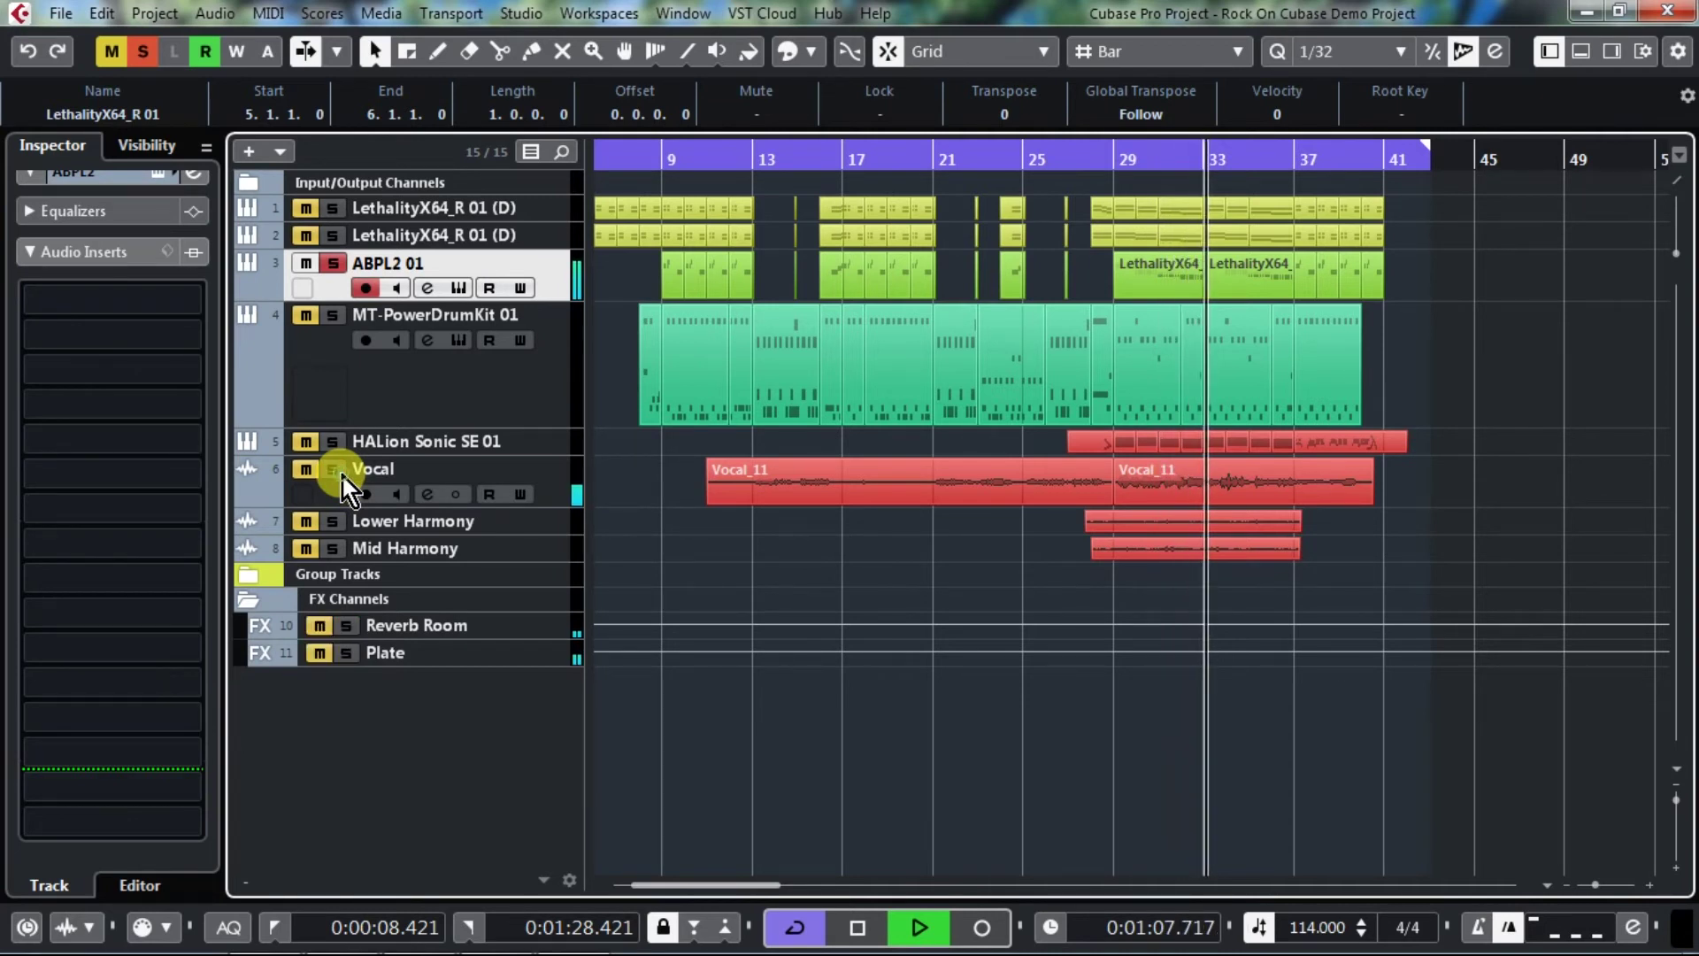
{"action": "key", "text": "space"}
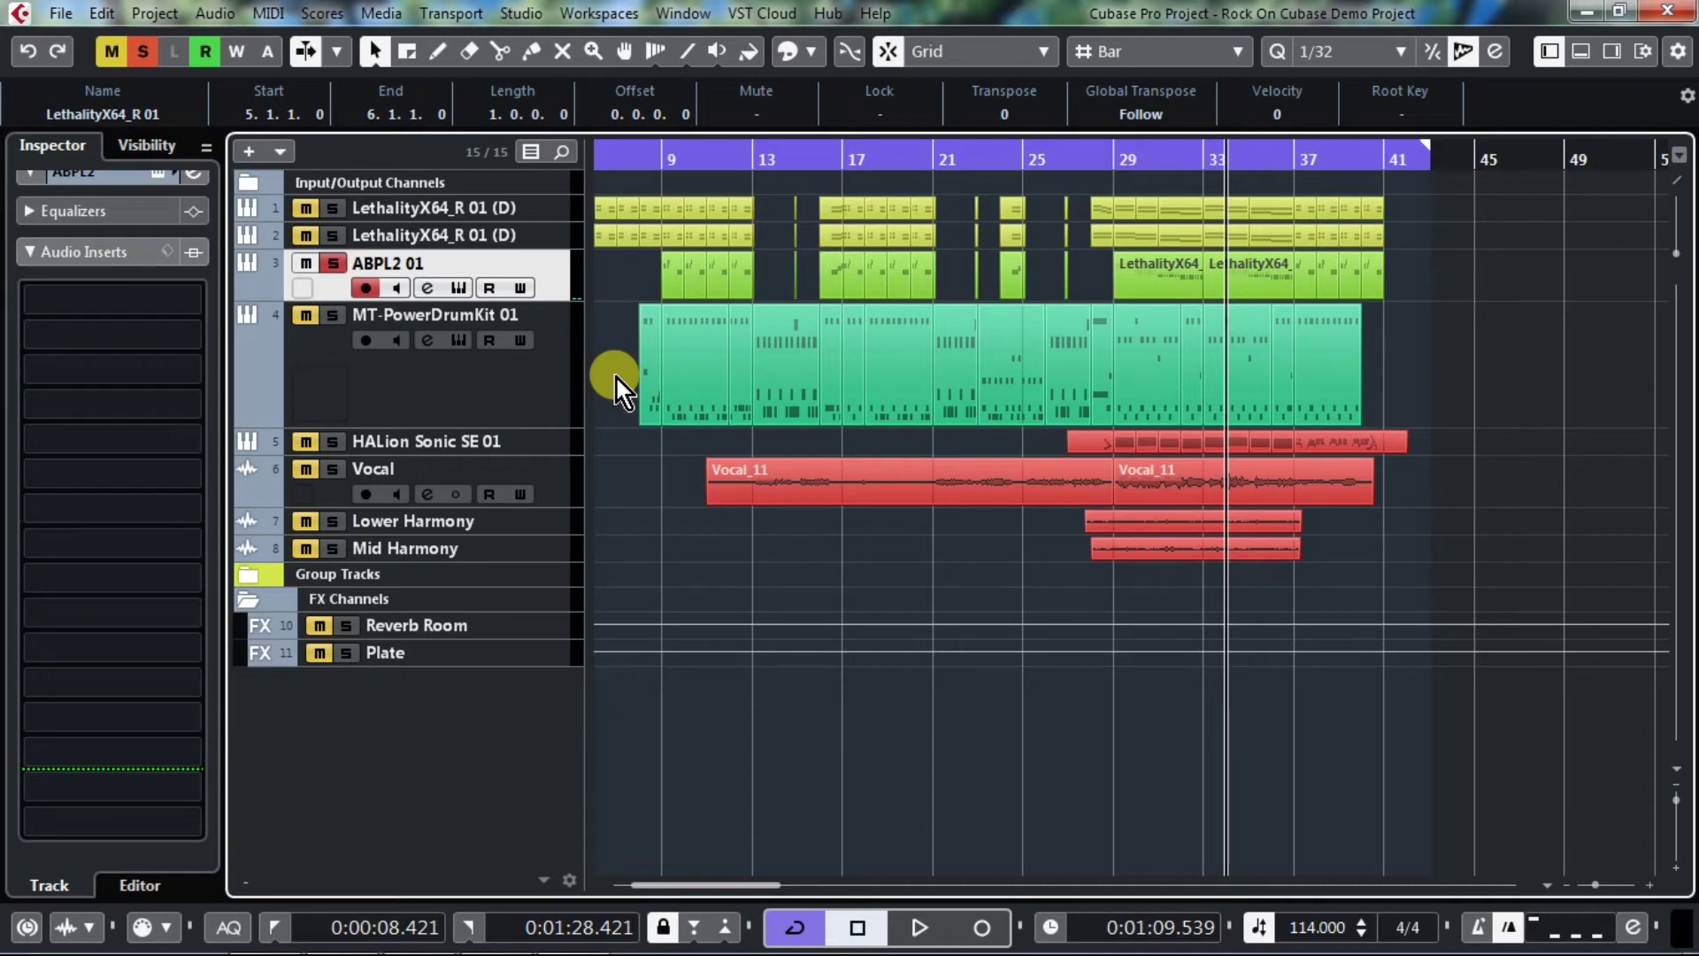
{"action": "left_click", "coordinate": [963, 496]}
{"action": "left_click", "coordinate": [1044, 518]}
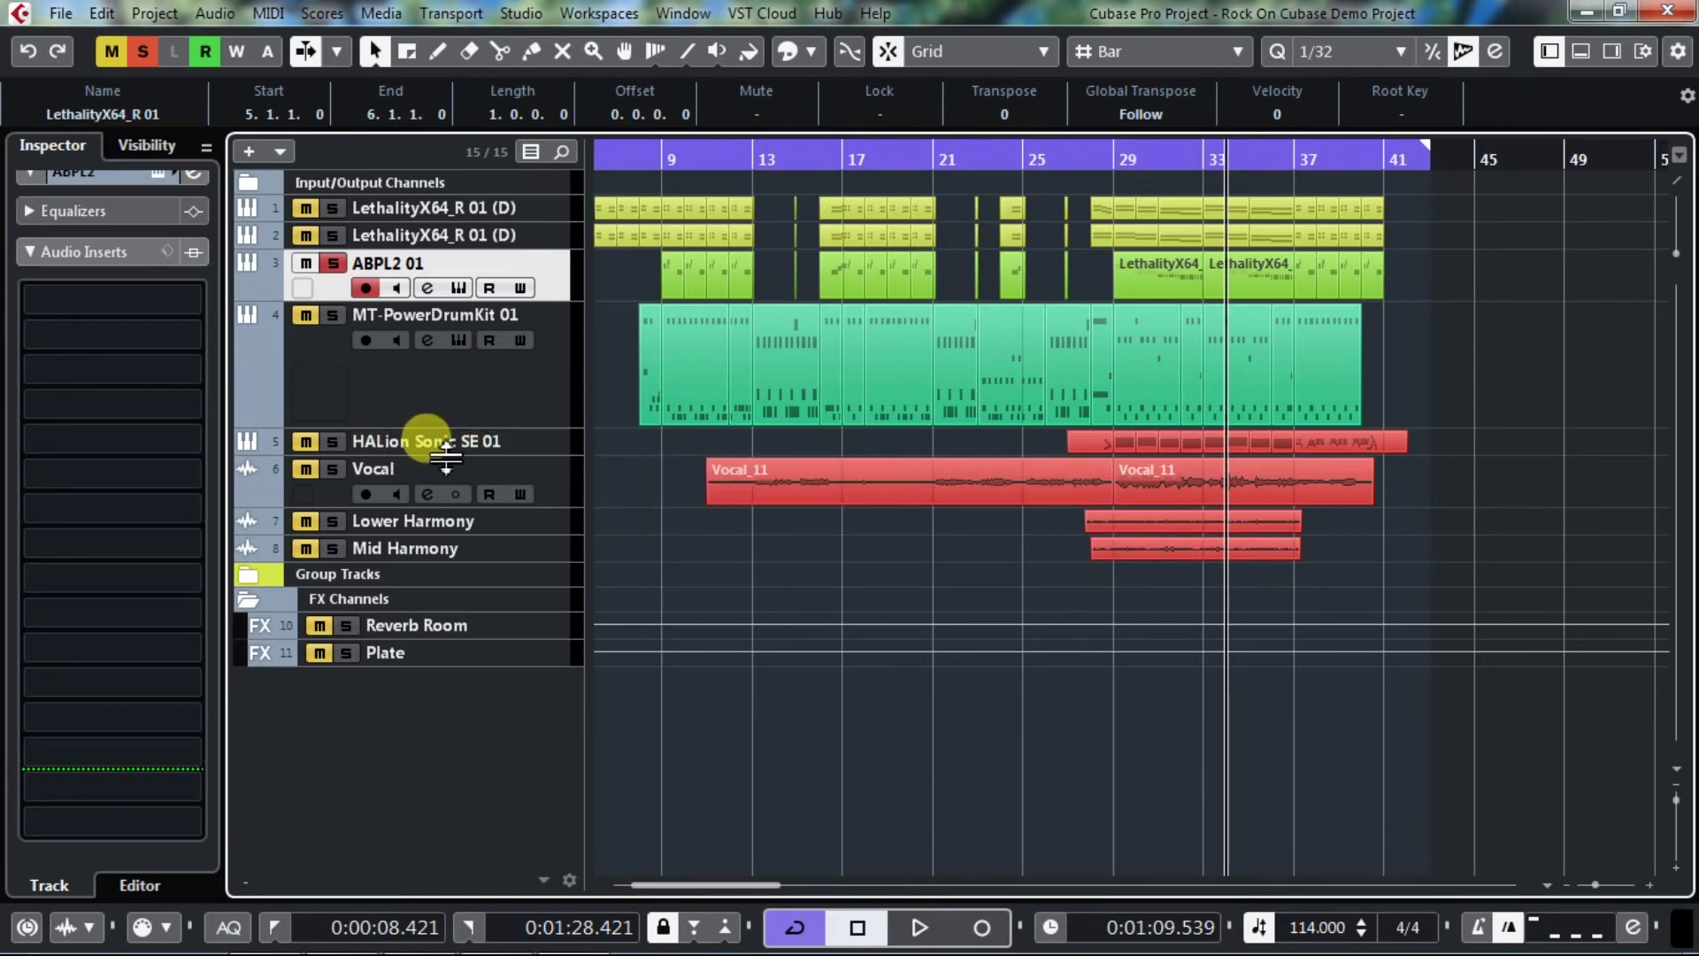
- Enlarge and solo the HALion Sonic SE 01 track, and inspect the sound loaded in its instrument
{"action": "left_click_drag", "start_coordinate": [454, 455], "coordinate": [453, 495]}
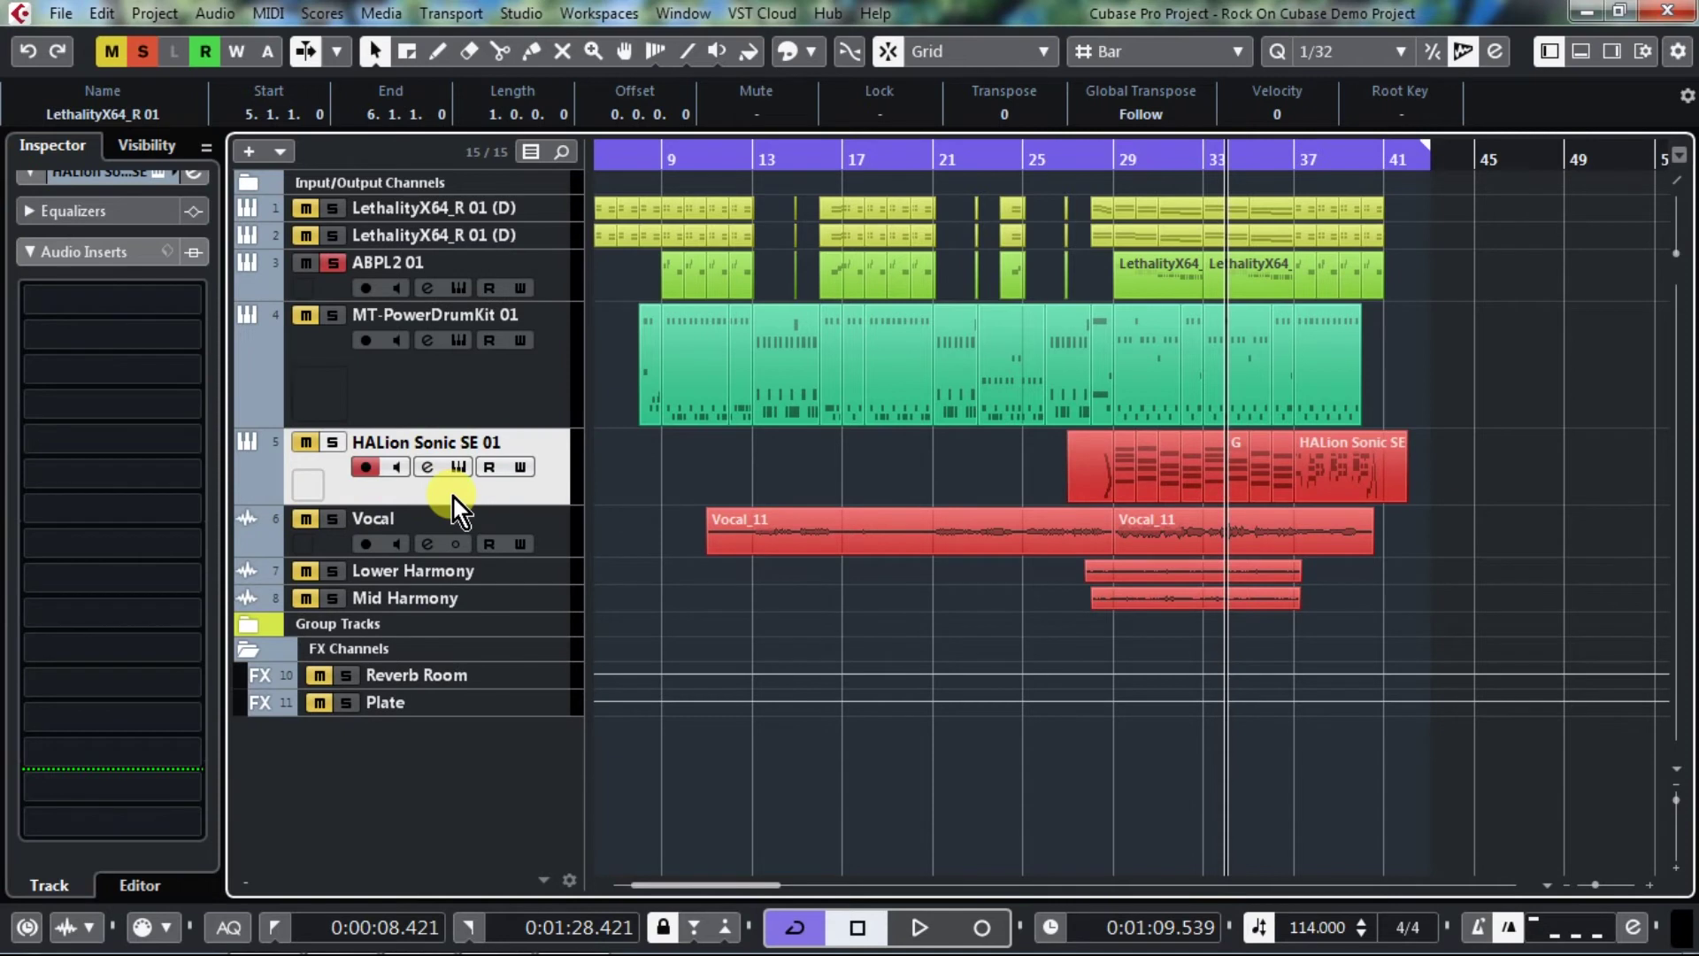
{"action": "left_click", "coordinate": [345, 476]}
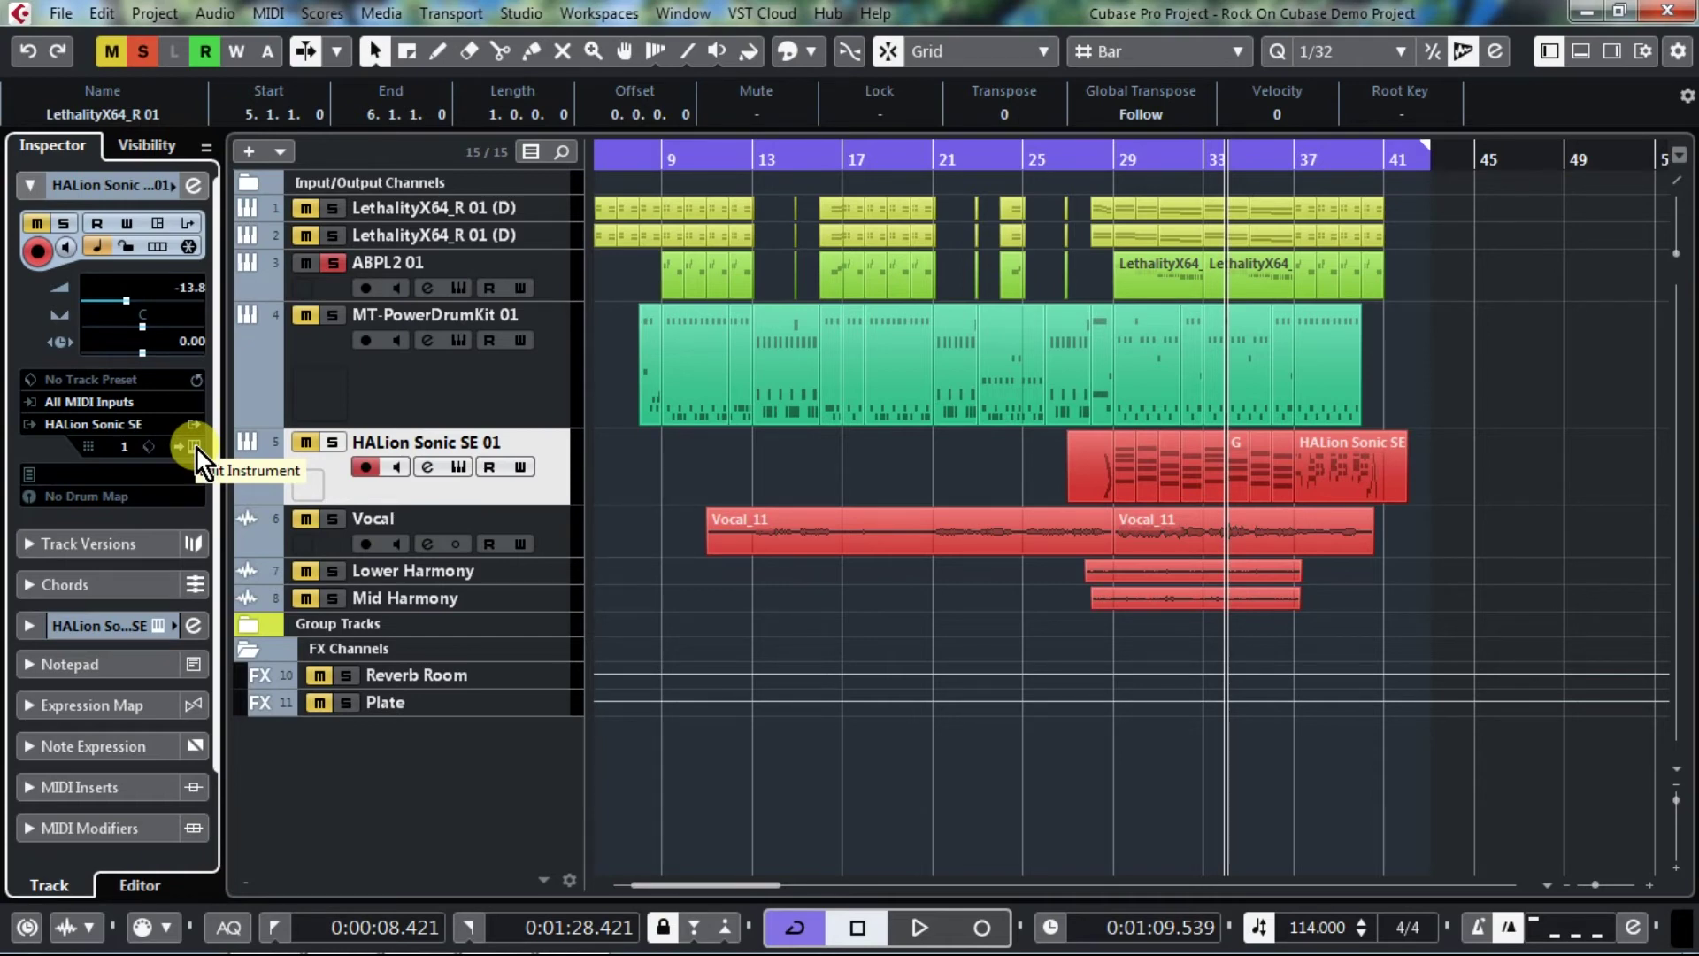
{"action": "left_click", "coordinate": [193, 446]}
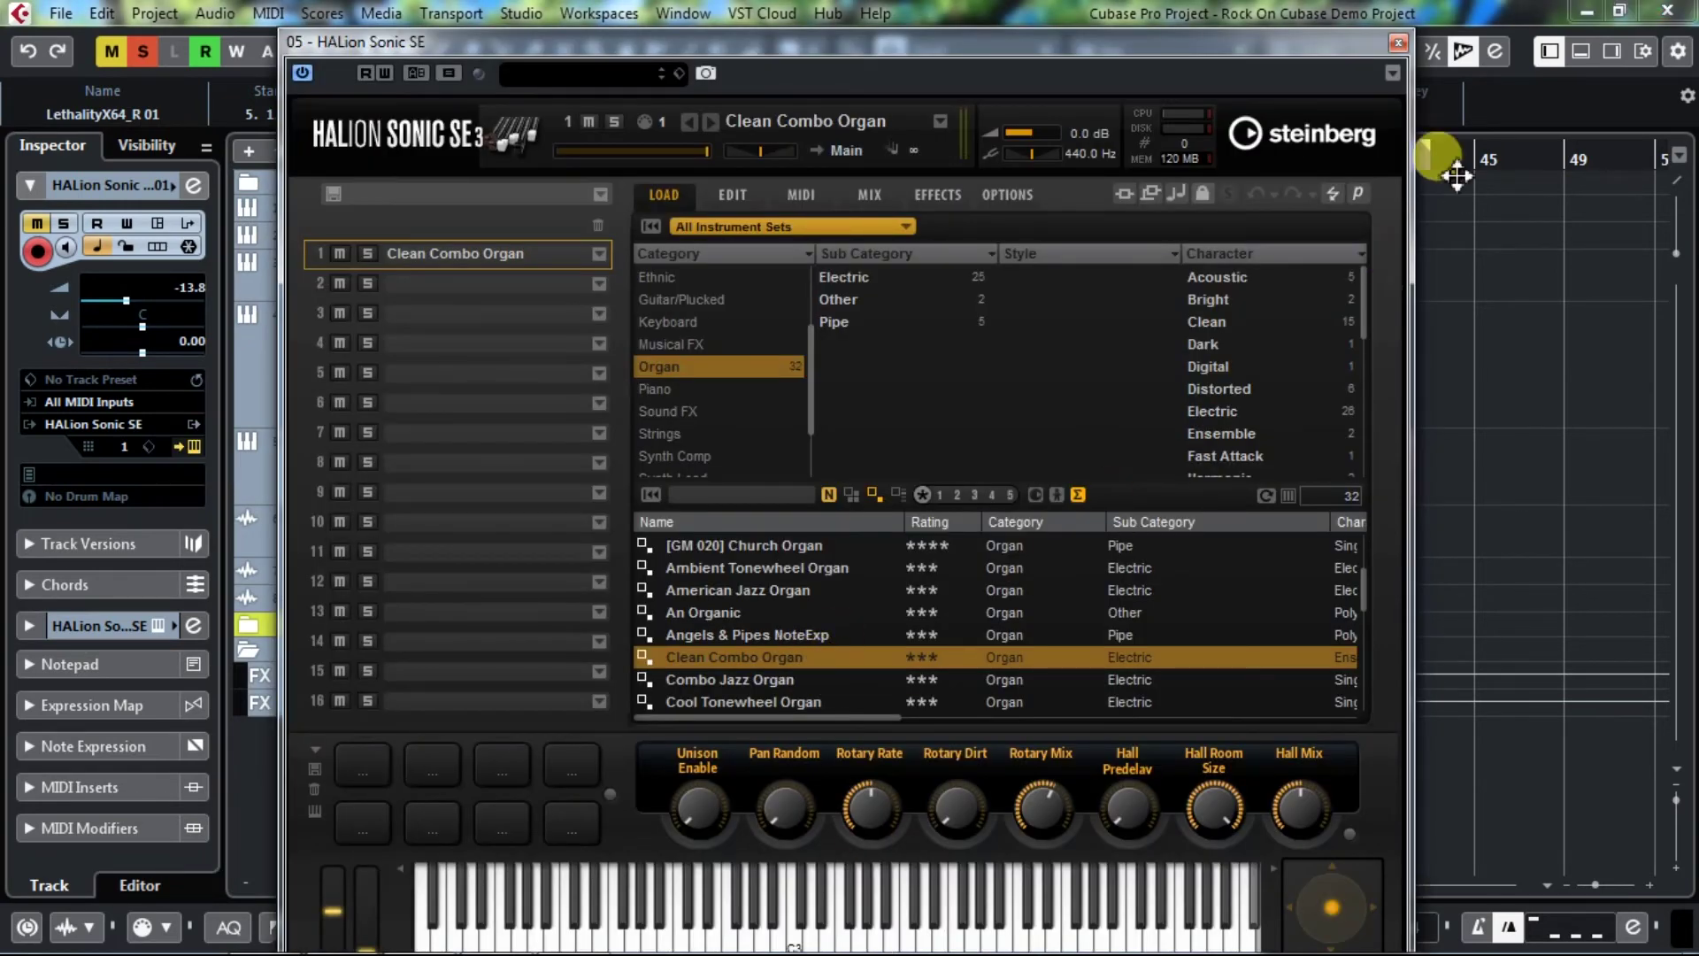
{"action": "left_click", "coordinate": [1398, 44]}
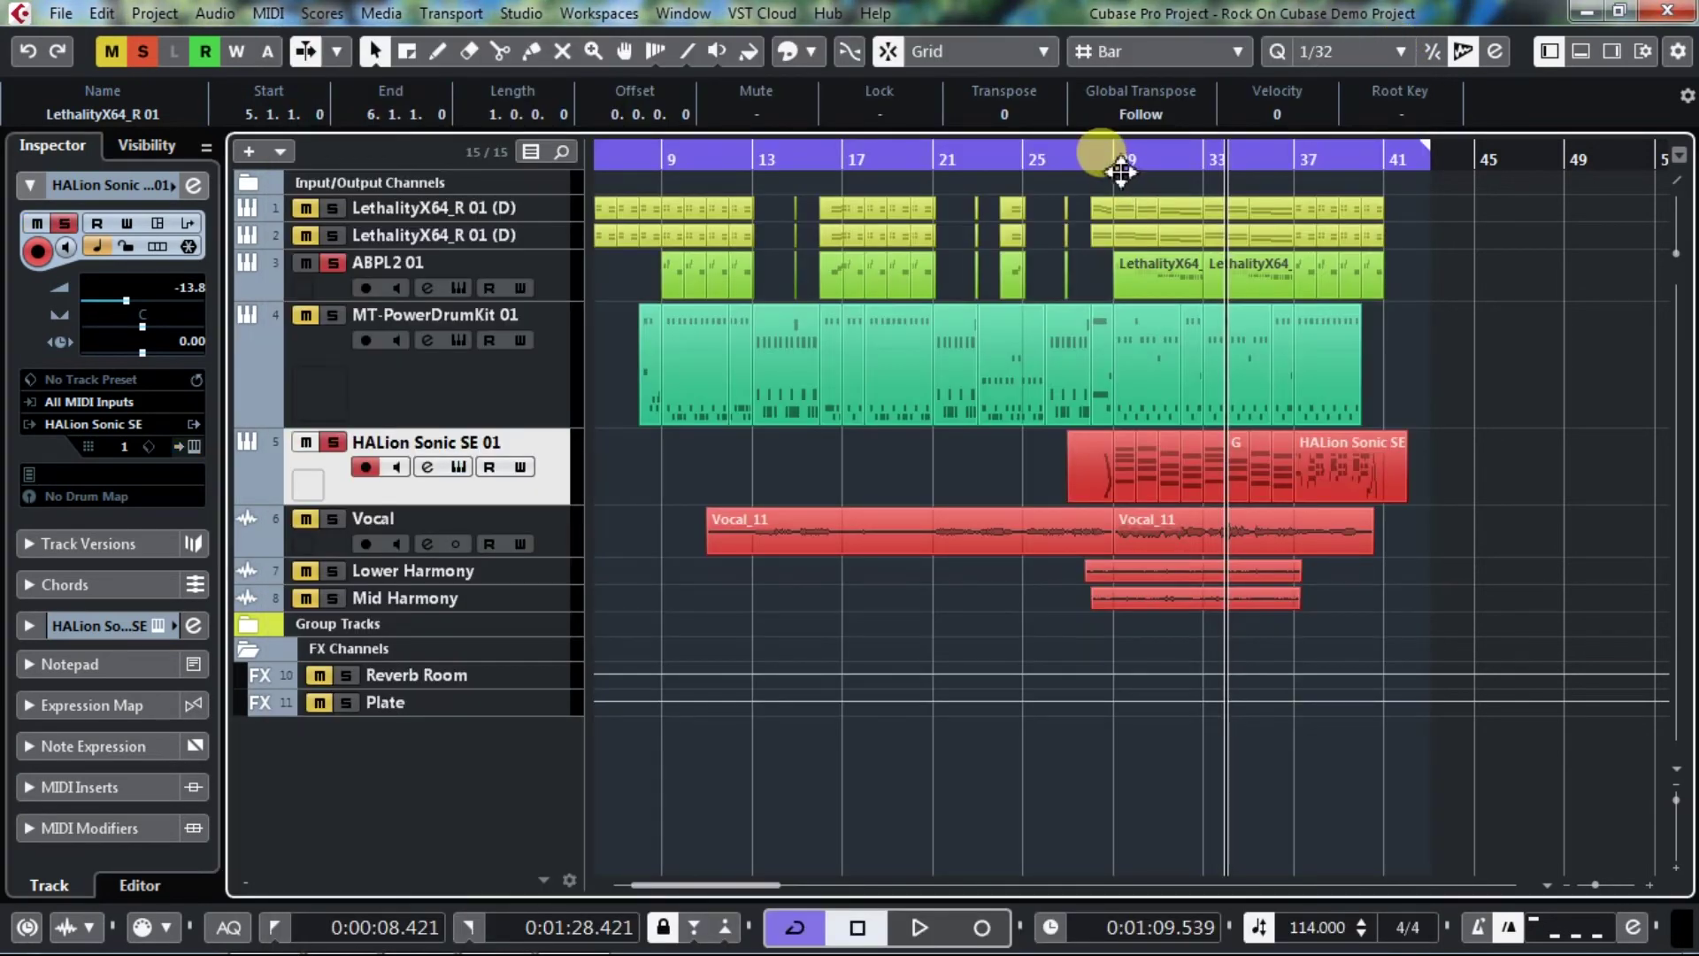
- Audition the soloed organ and bass tracks together from bar 29 and again from around bar 28
{"action": "left_click", "coordinate": [1120, 169]}
{"action": "key", "text": "space"}
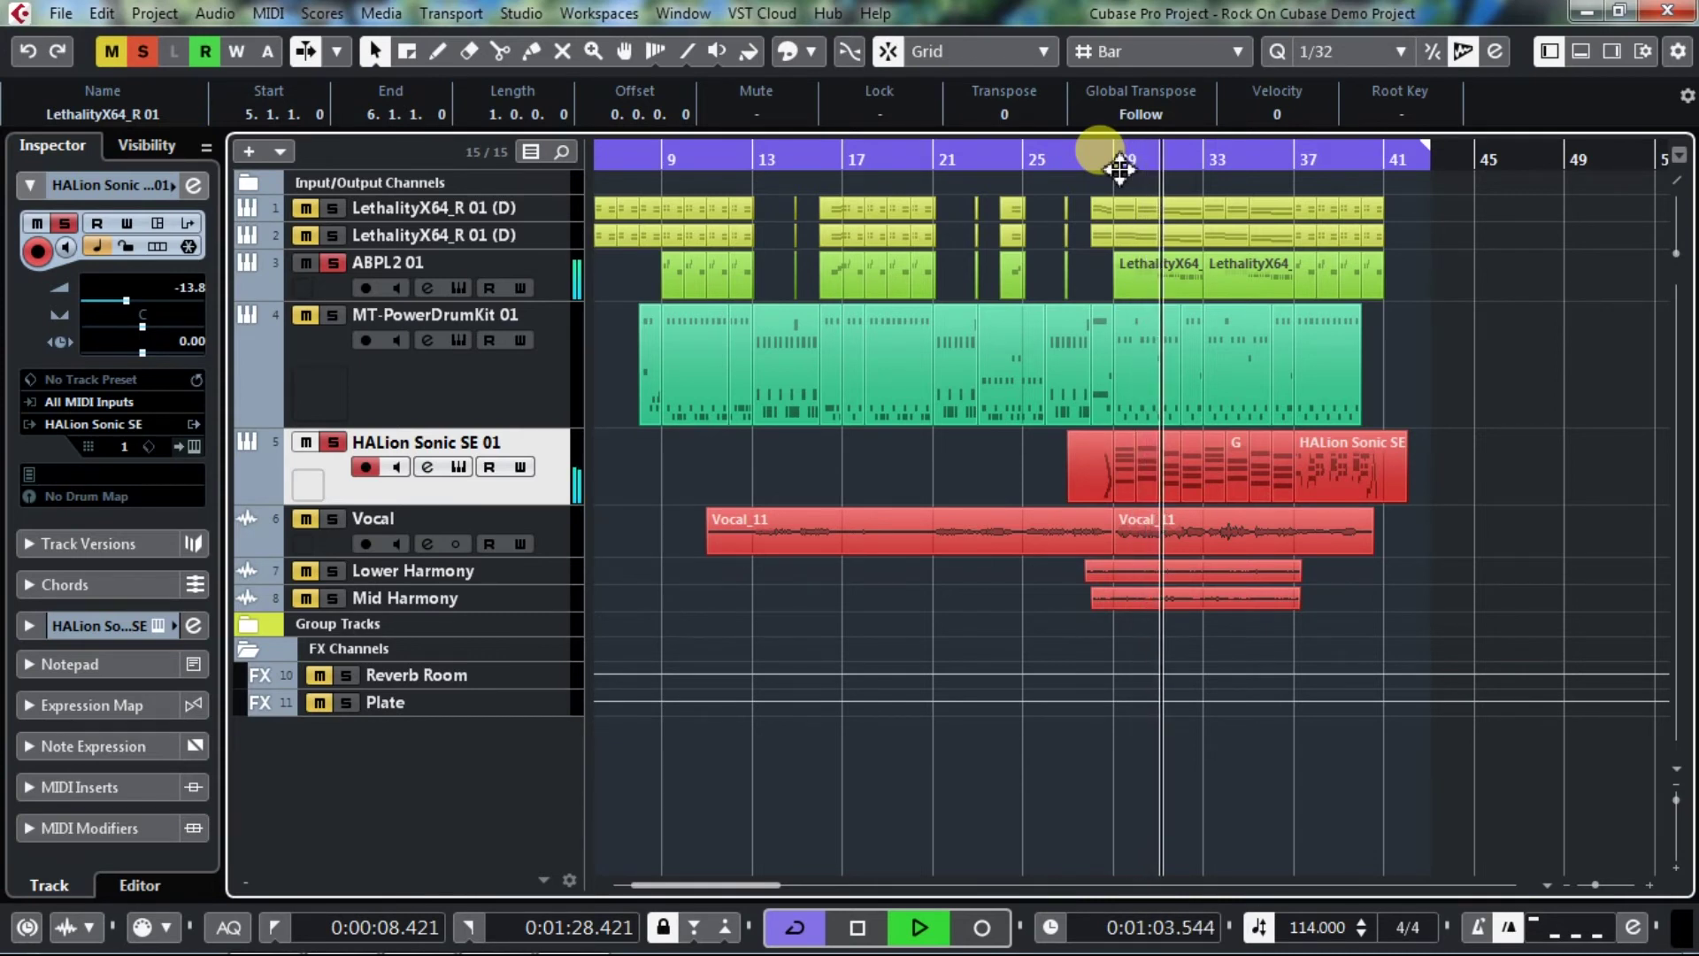
{"action": "key", "text": "space"}
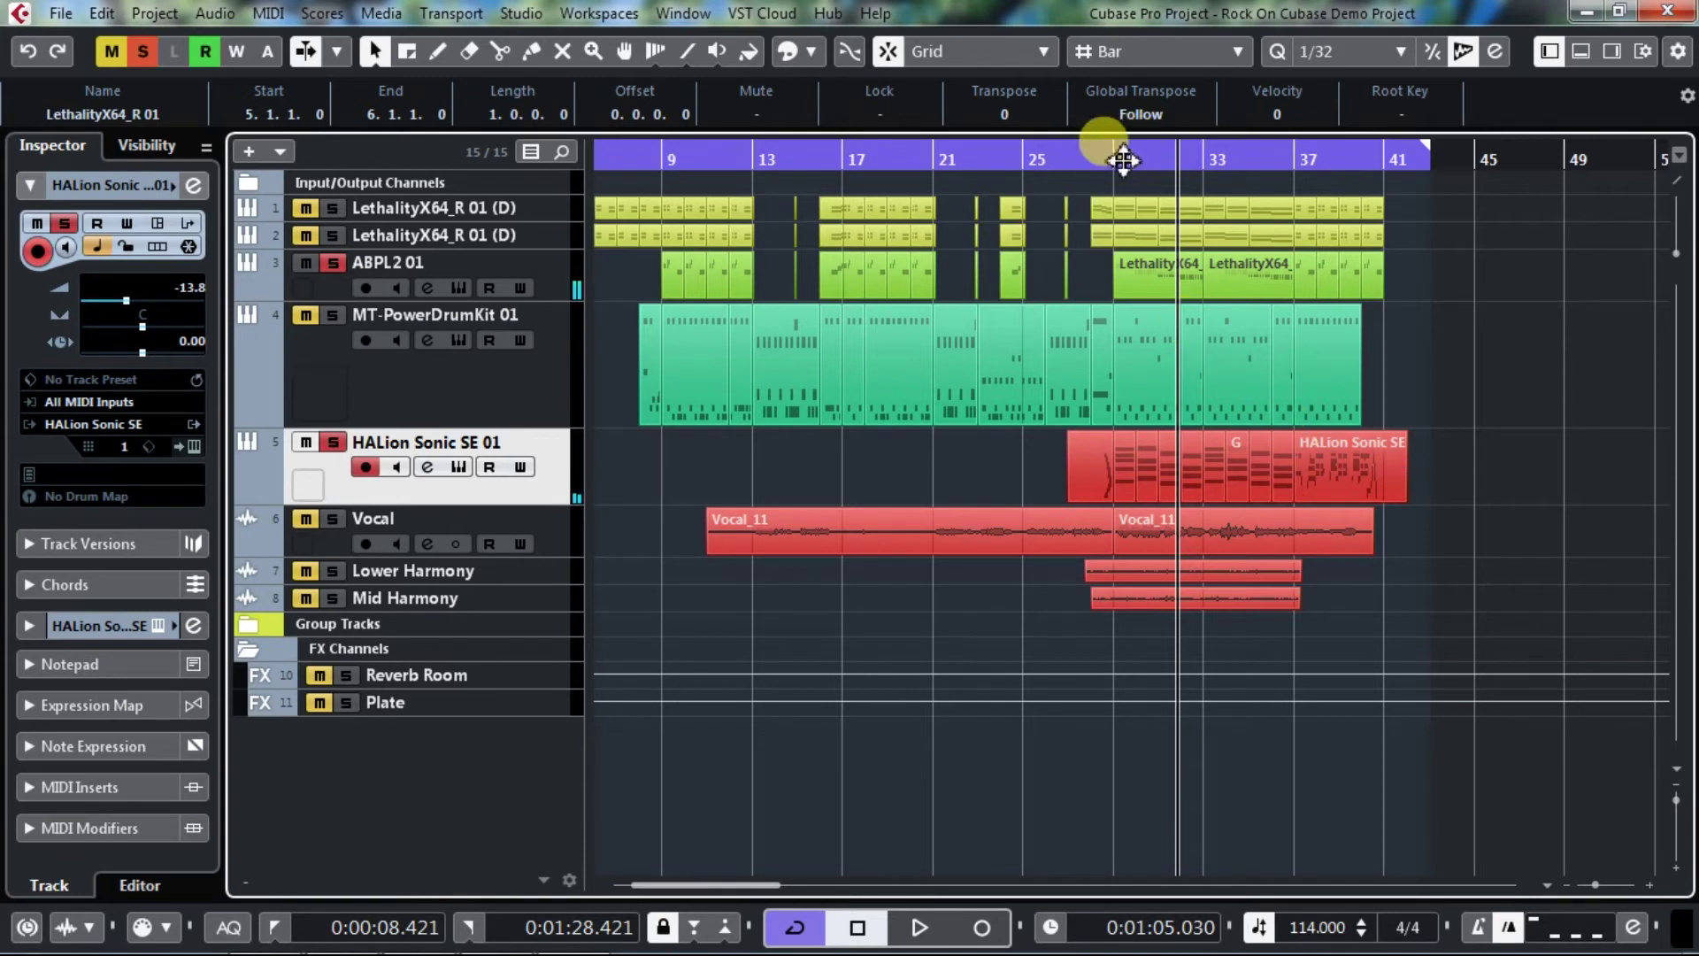
{"action": "left_click_drag", "start_coordinate": [1121, 173], "coordinate": [1089, 168]}
{"action": "key", "text": "space"}
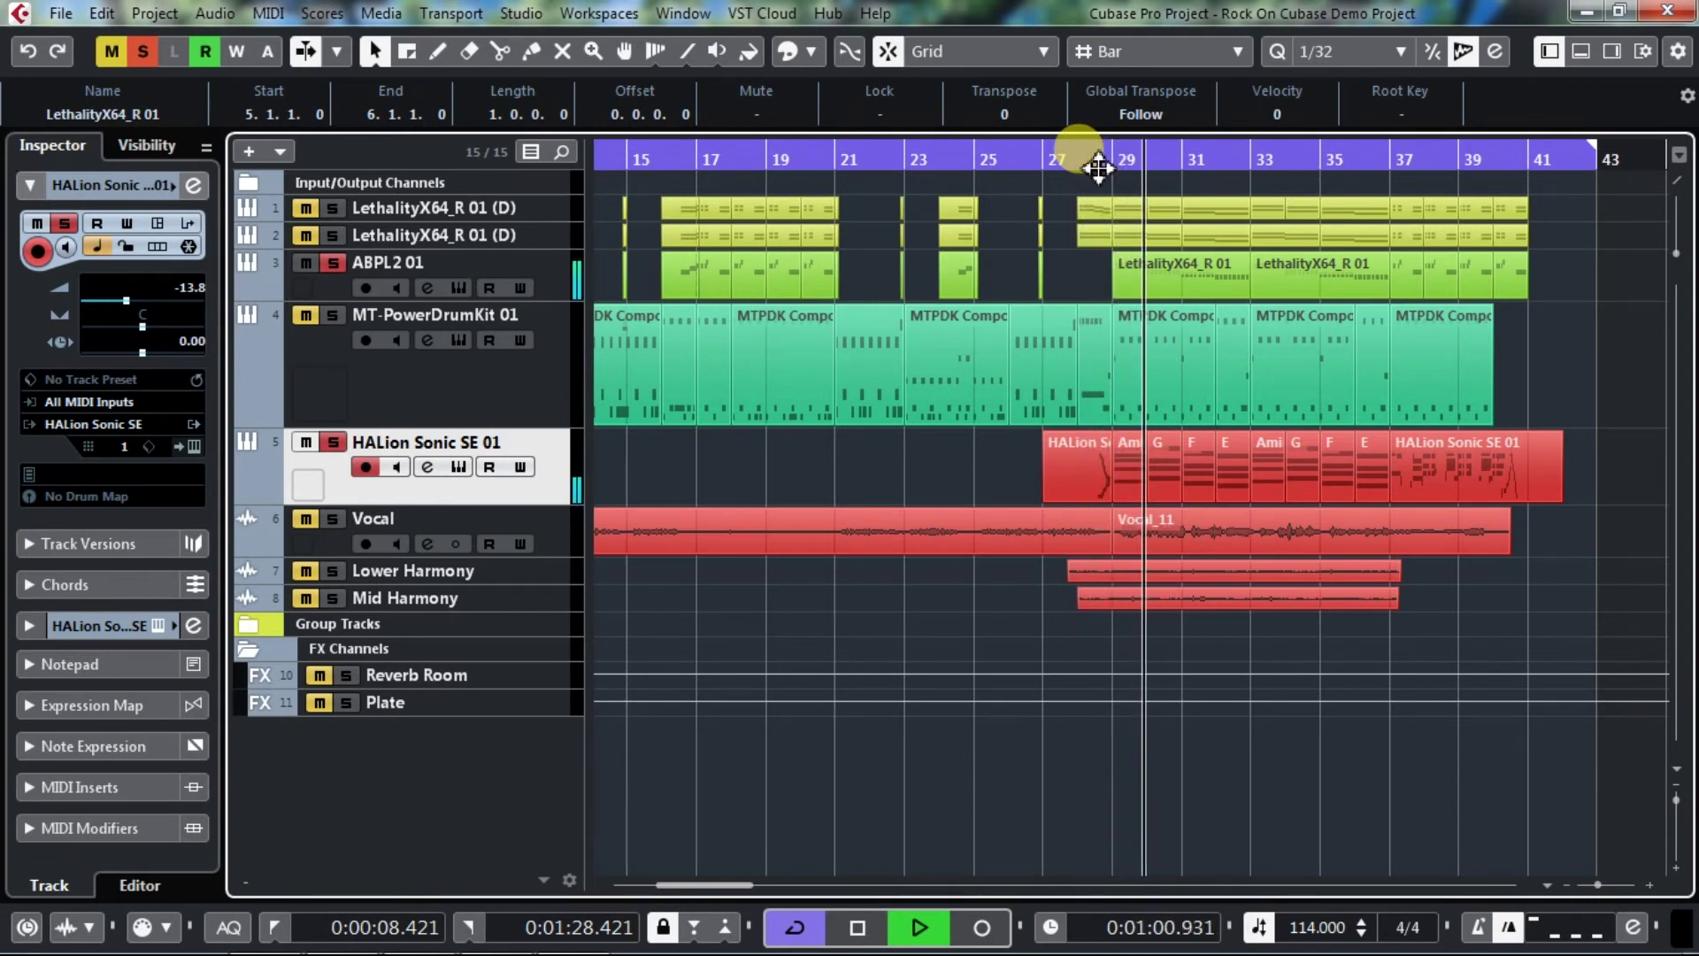
{"action": "key", "text": "space"}
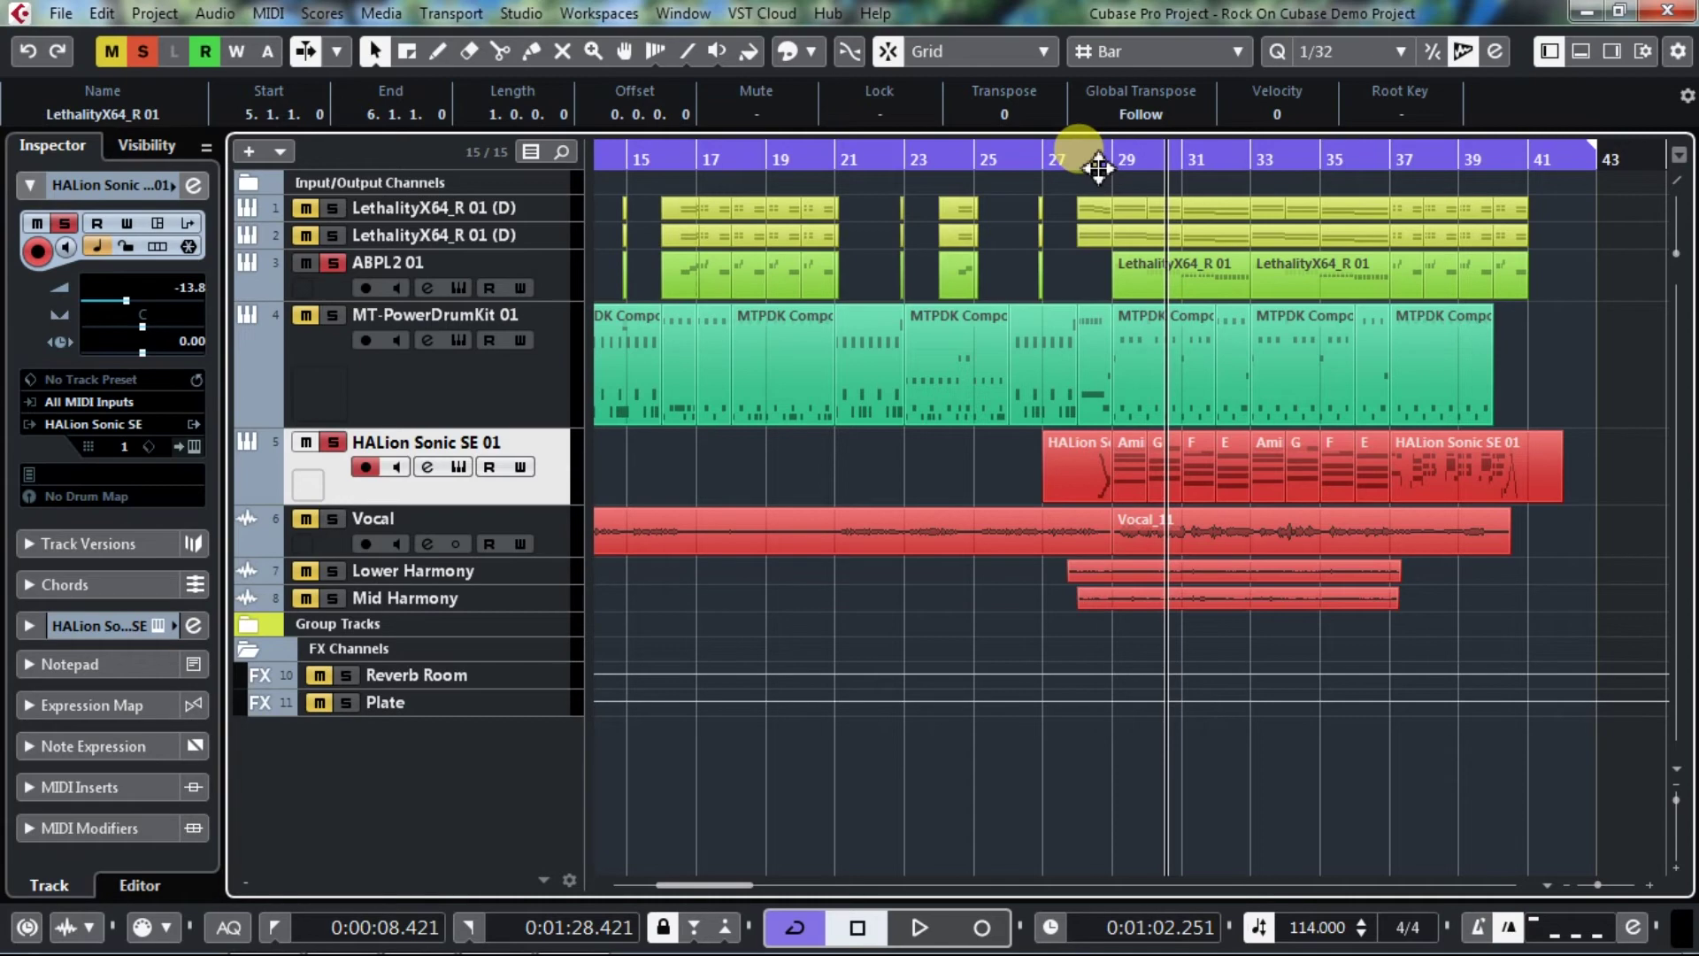
- Clear all solos and play the full arrangement from bar 9, selecting the Vocal track during playback
{"action": "left_click_drag", "start_coordinate": [1097, 166], "coordinate": [801, 164]}
{"action": "key", "text": "space"}
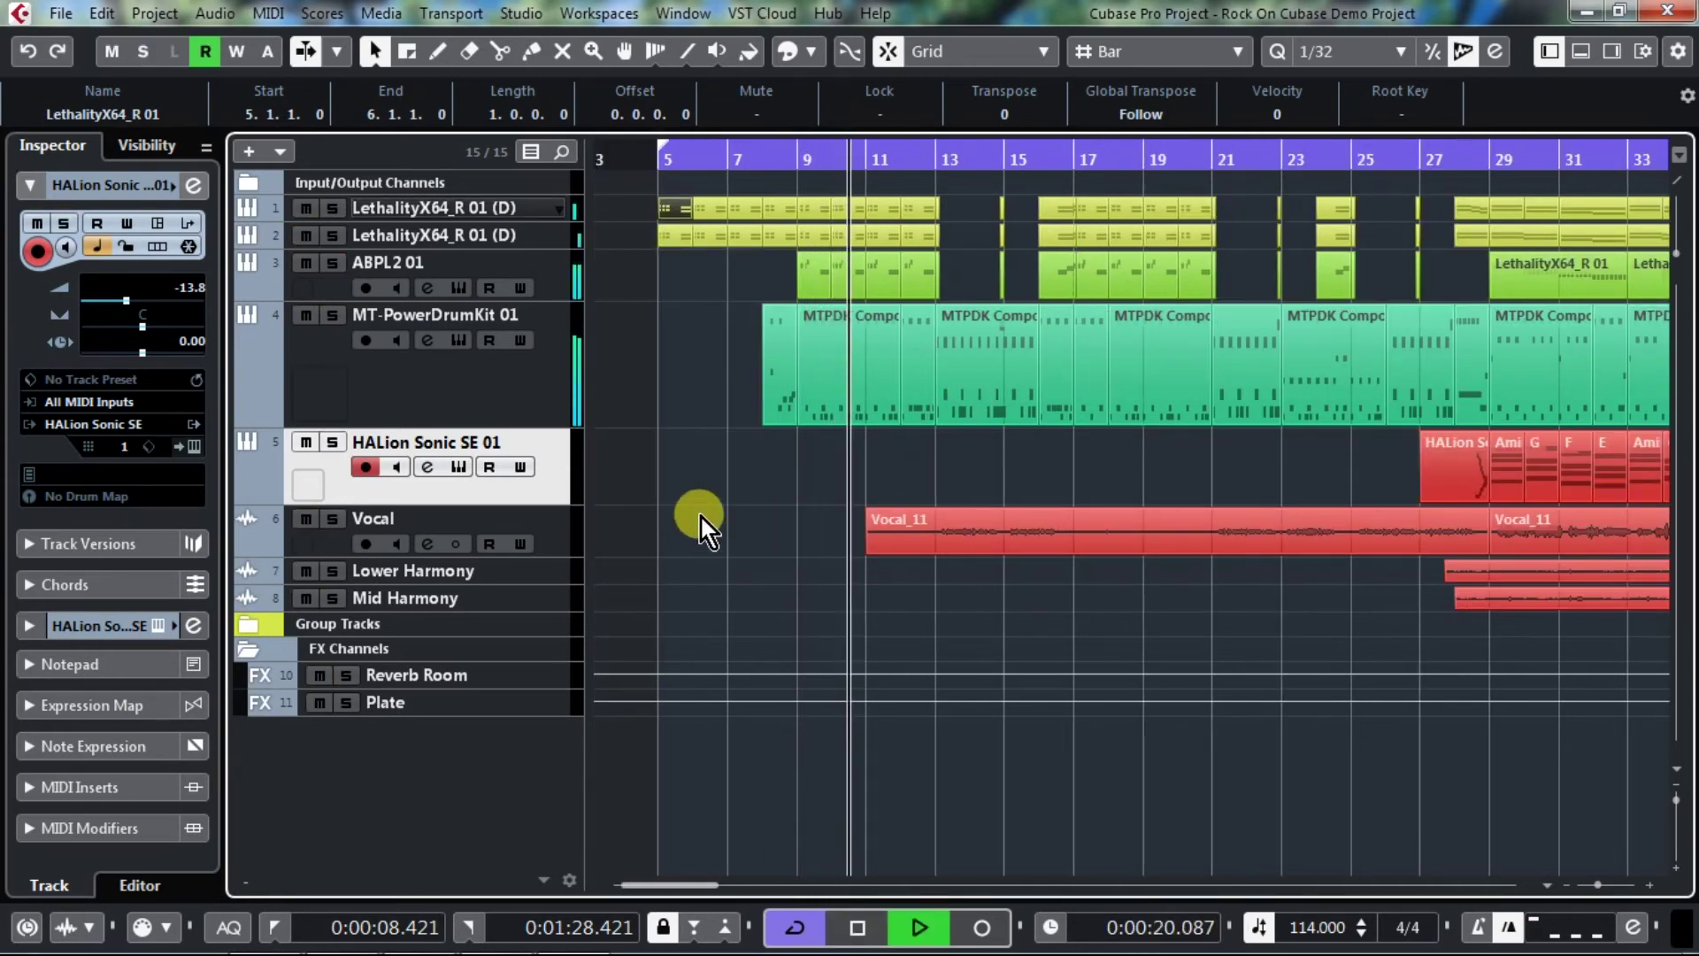
{"action": "left_click", "coordinate": [337, 549]}
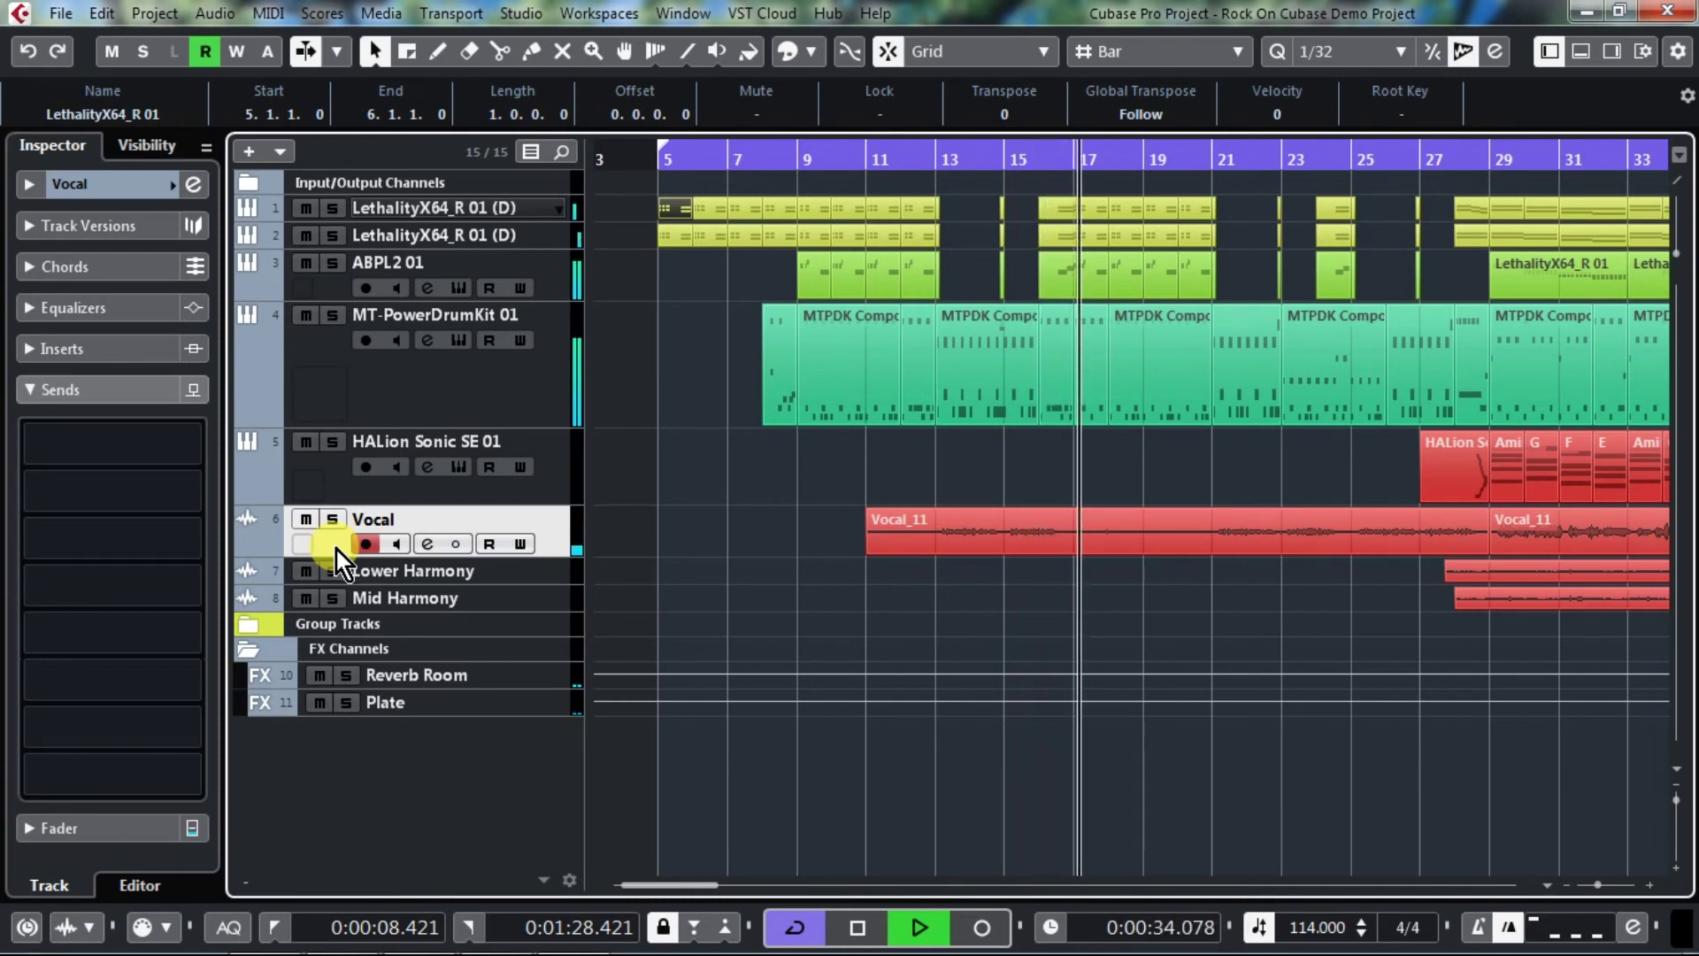
{"action": "key", "text": "space"}
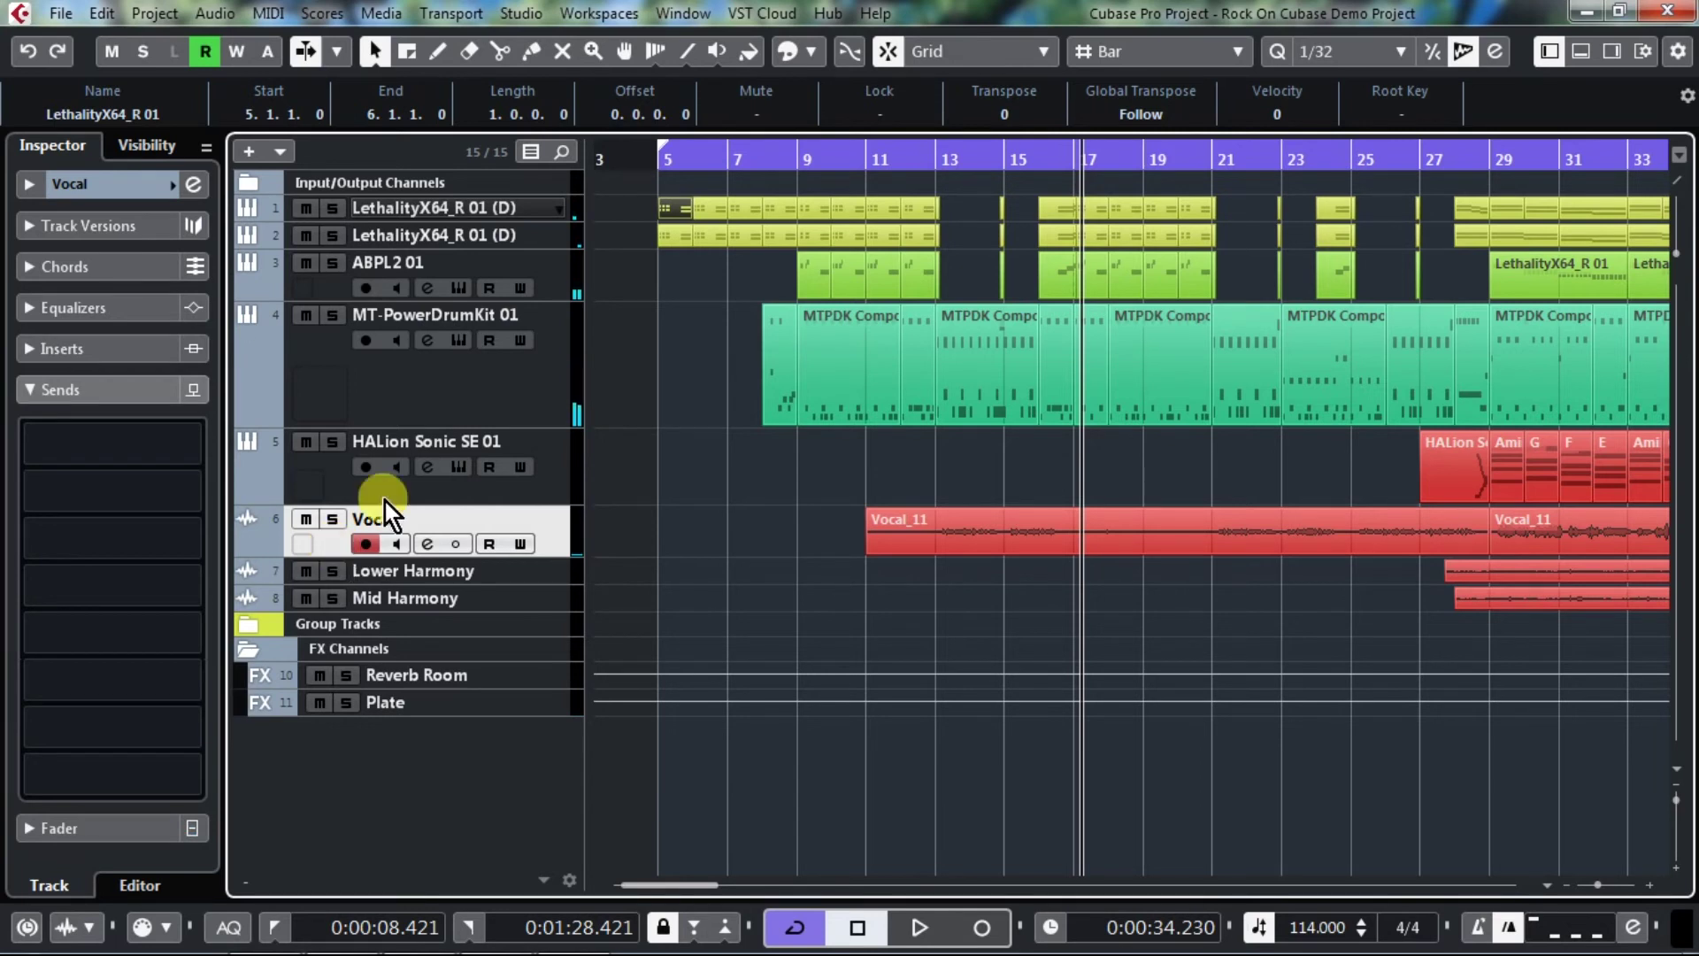
- Select the first LethalityX64_R 01 (D) guitar track and show its audio inserts
{"action": "left_click", "coordinate": [565, 218]}
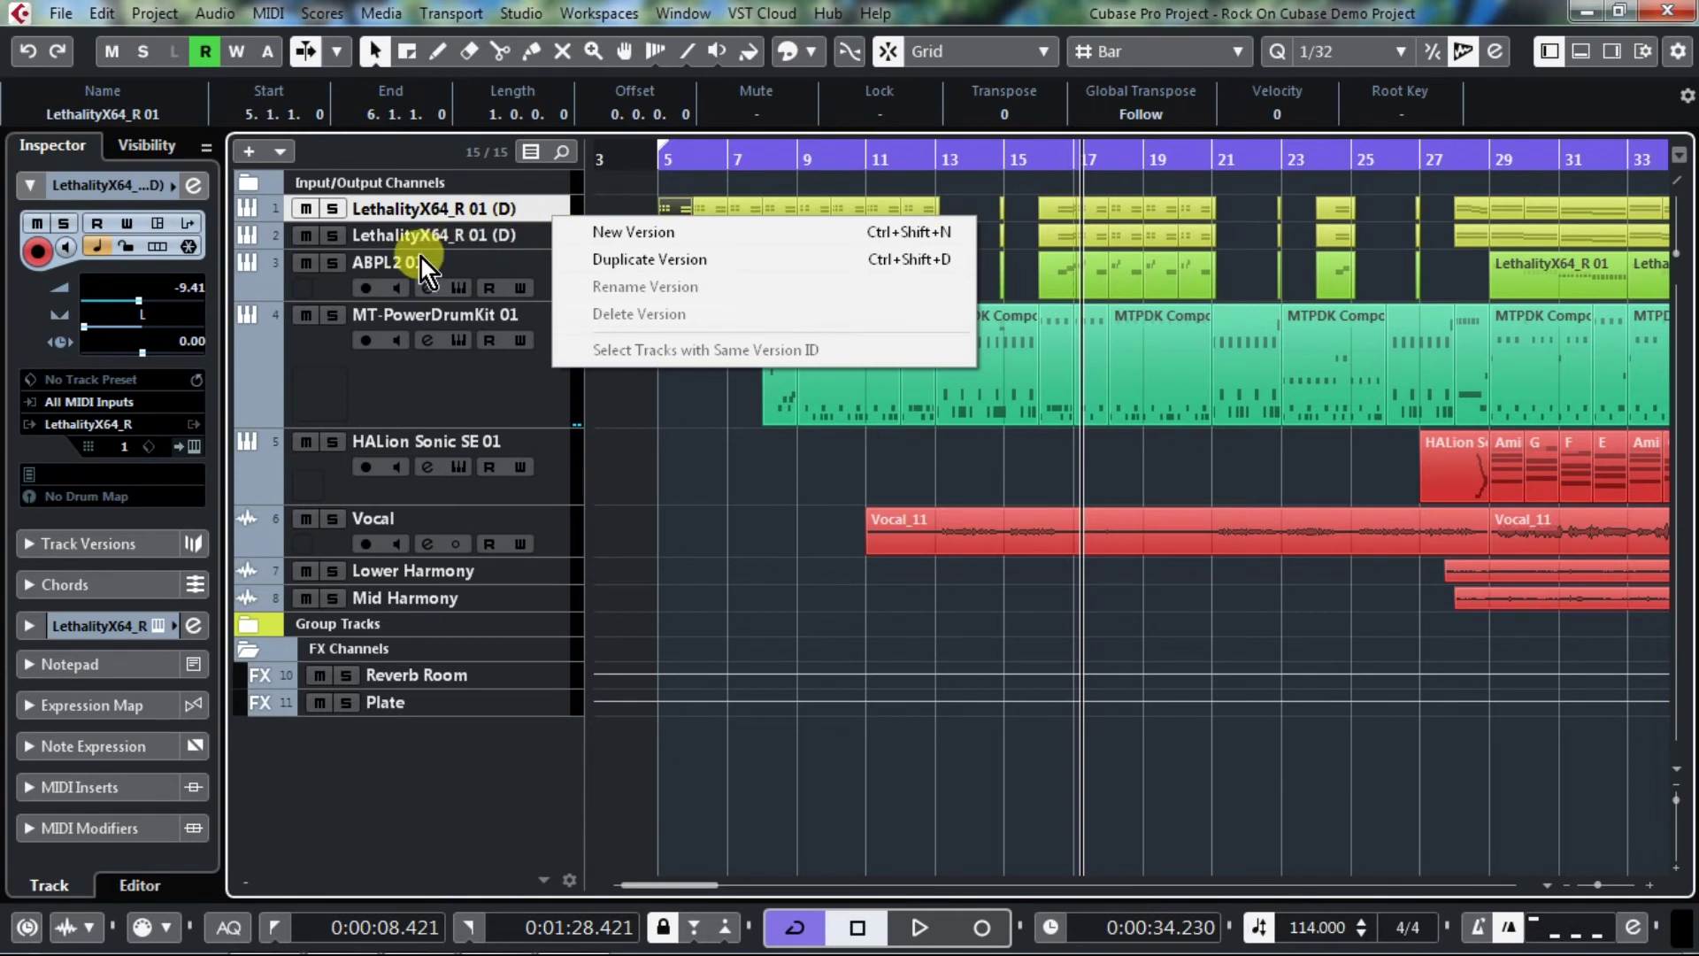
{"action": "left_click", "coordinate": [24, 625]}
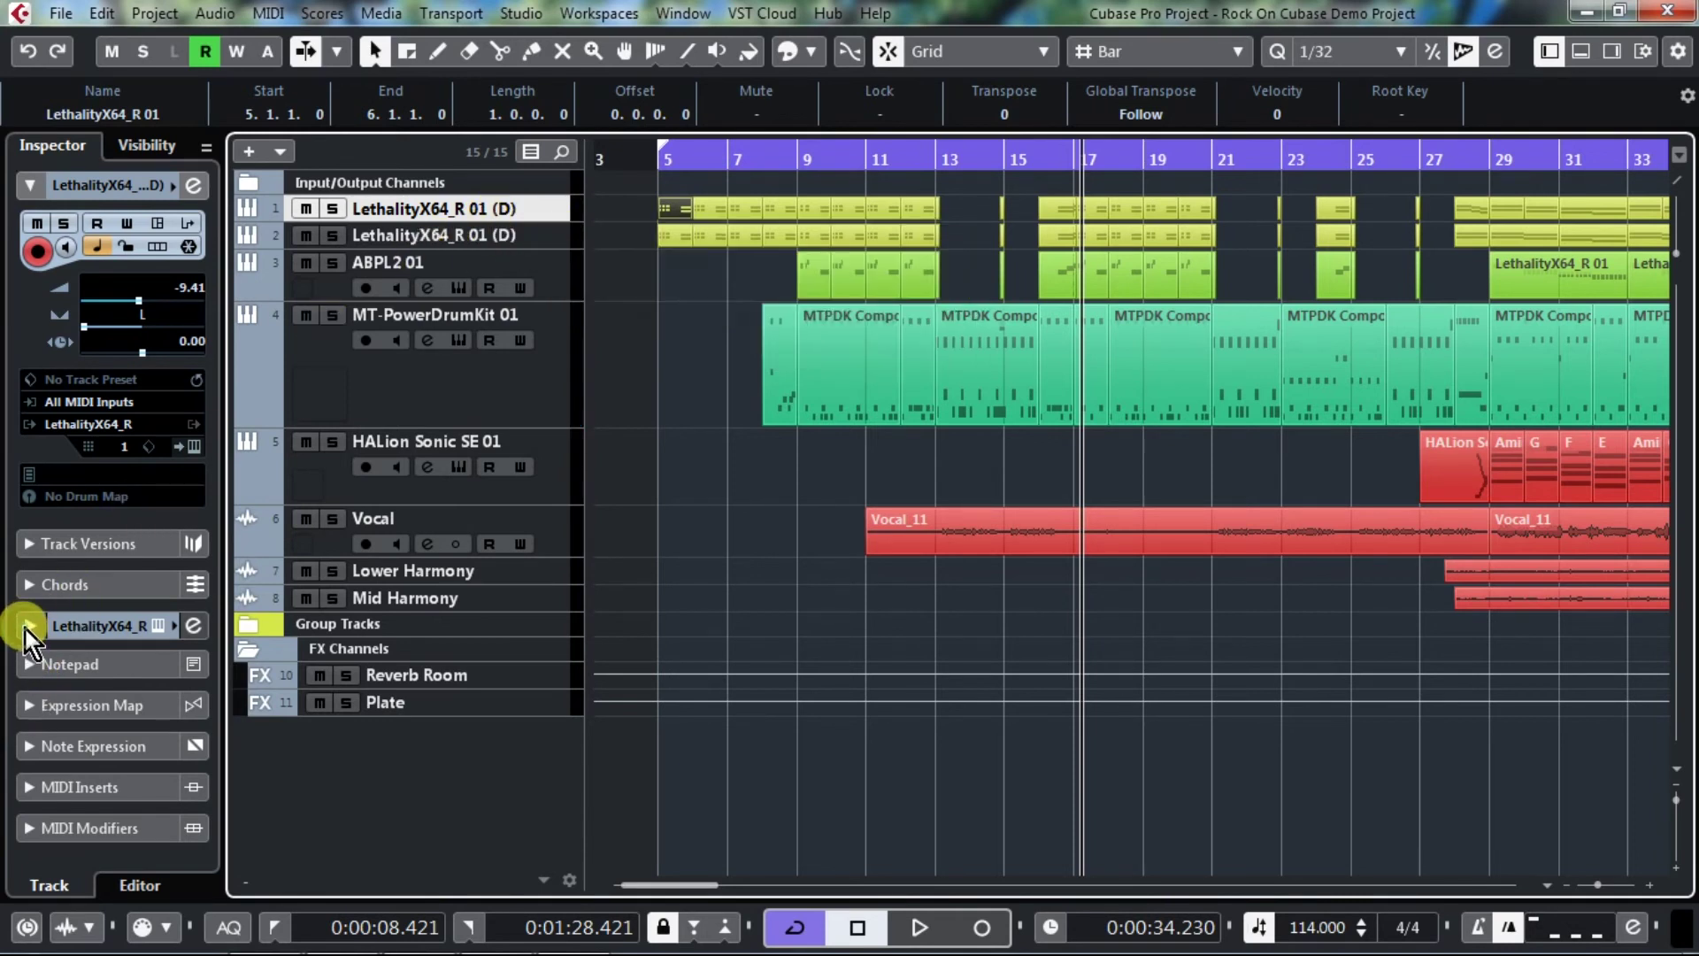
{"action": "left_click", "coordinate": [32, 625]}
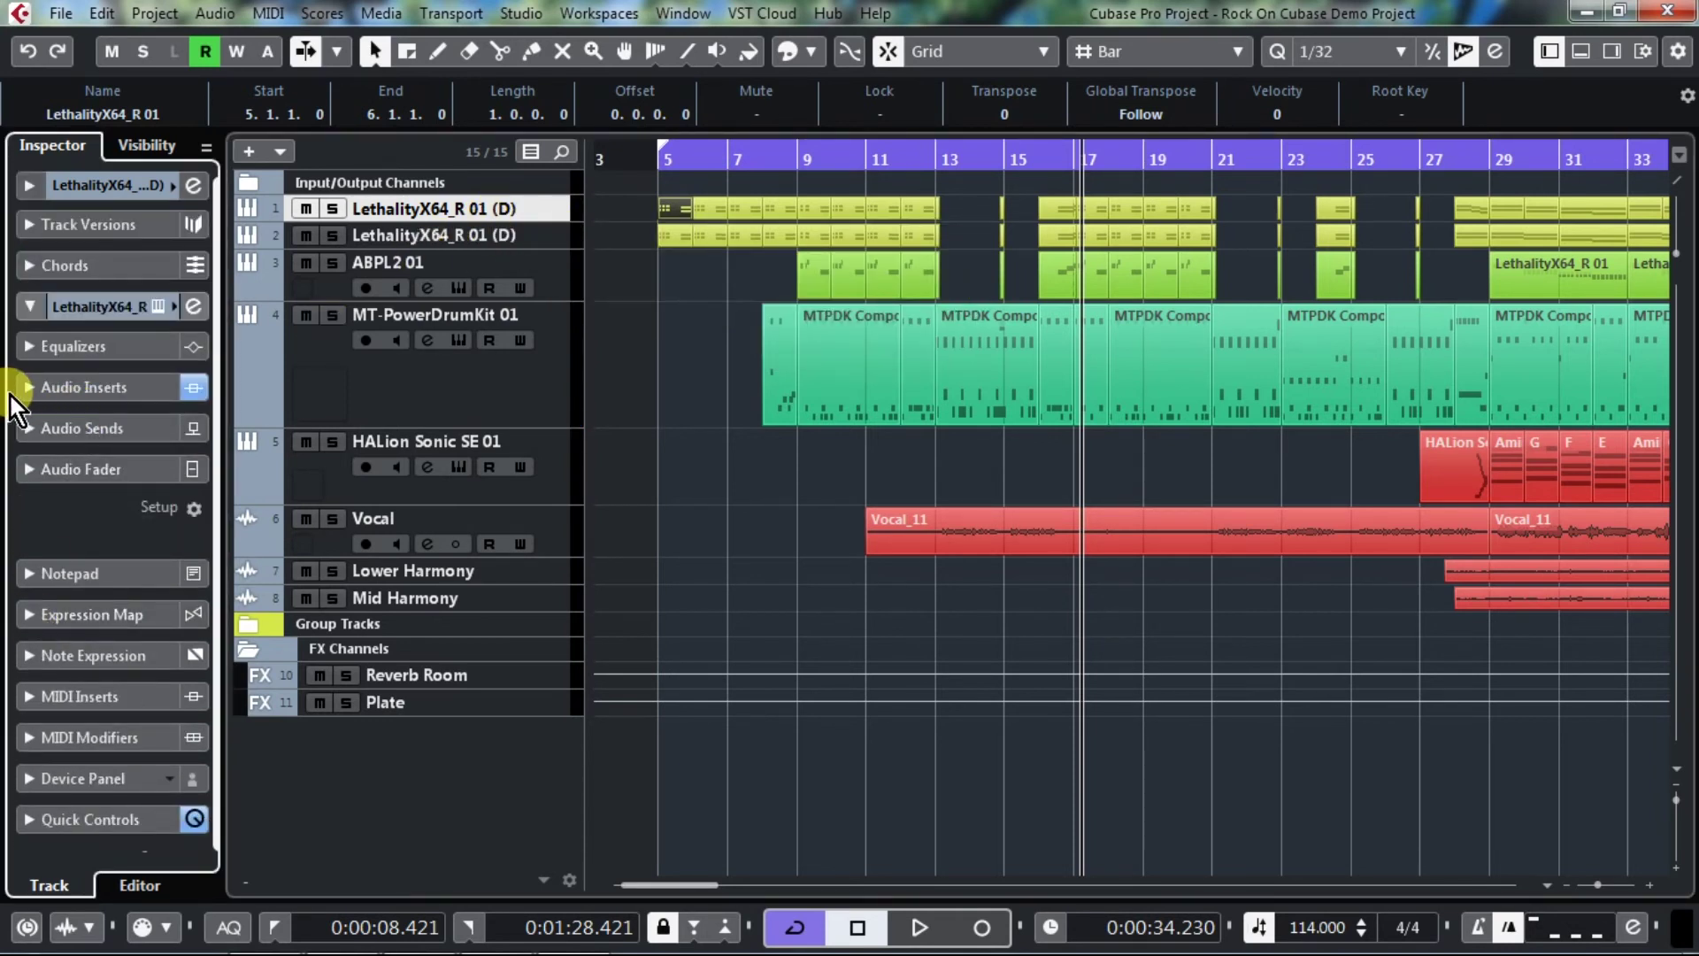
{"action": "left_click", "coordinate": [28, 386]}
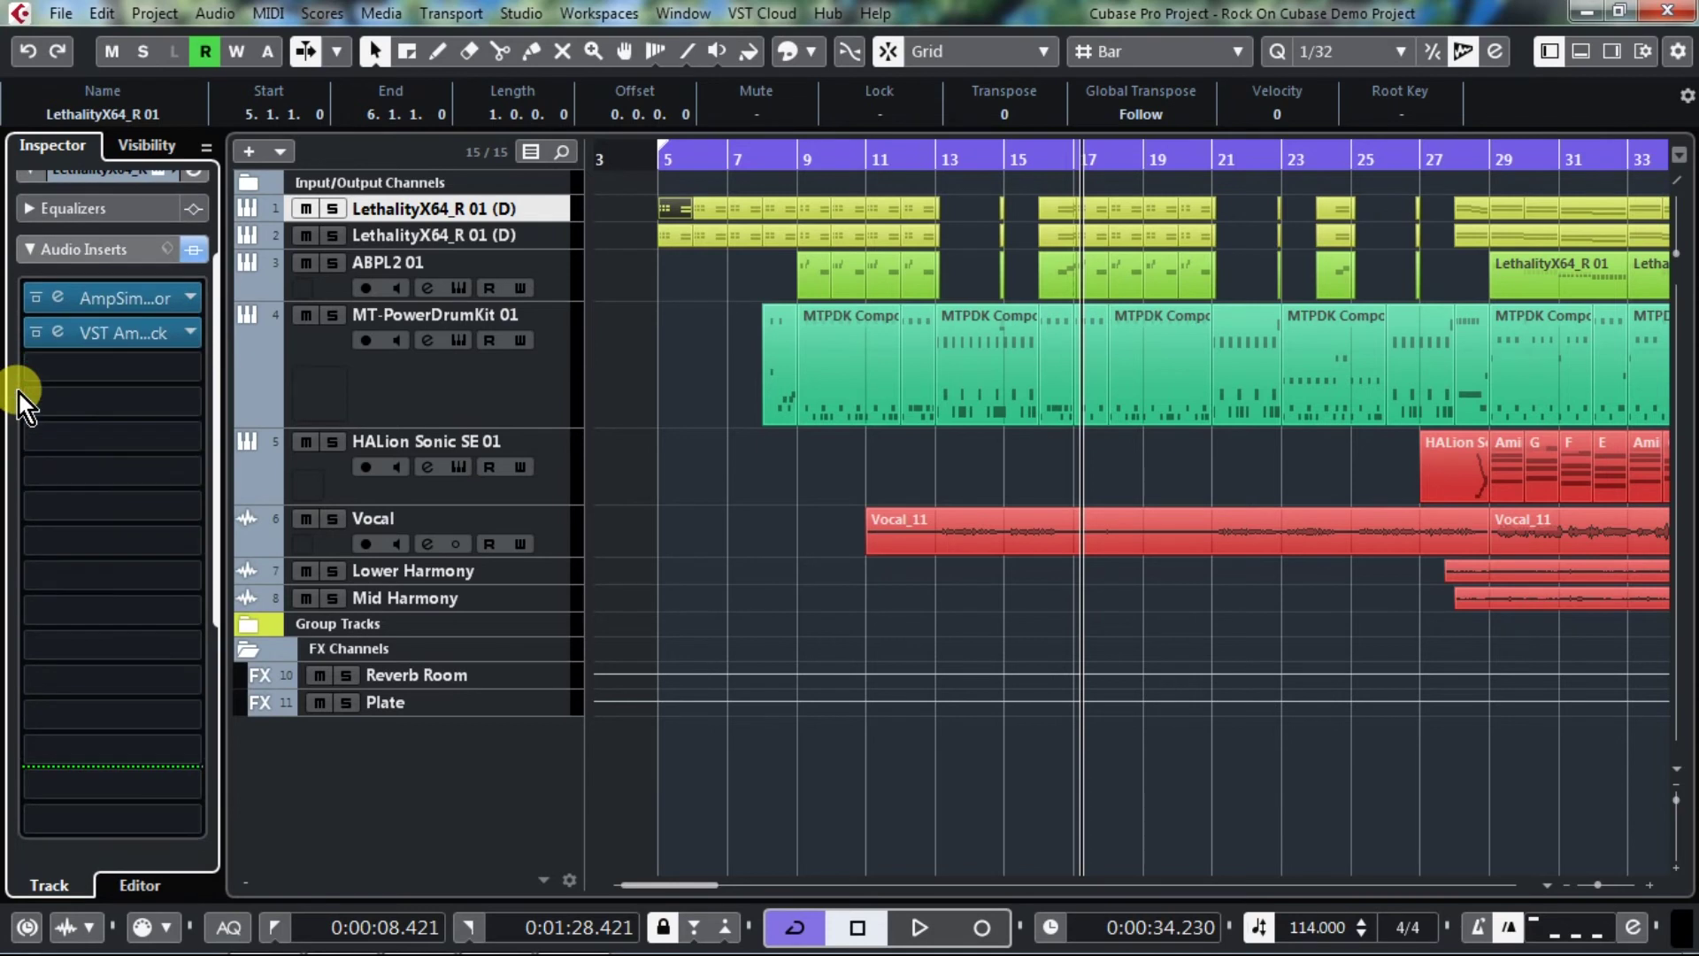
- Check the audio inserts of the MT-PowerDrumKit 01 track and the sends of the Vocal audio track
{"action": "left_click", "coordinate": [497, 411]}
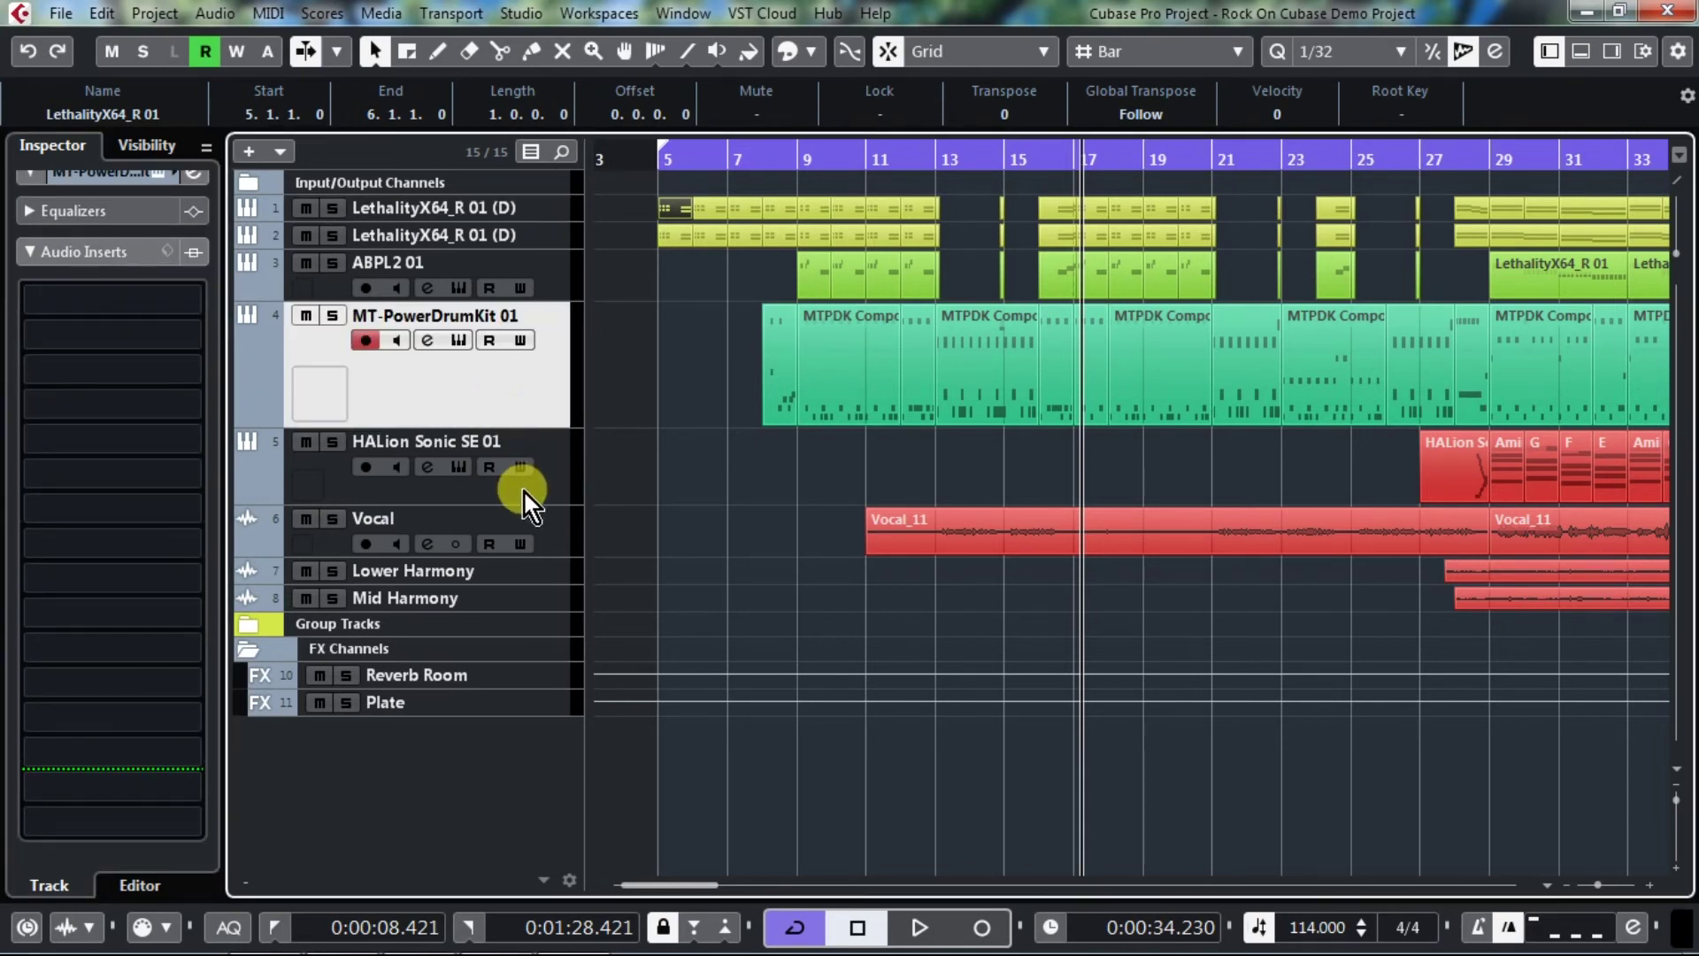
{"action": "left_click", "coordinate": [550, 547]}
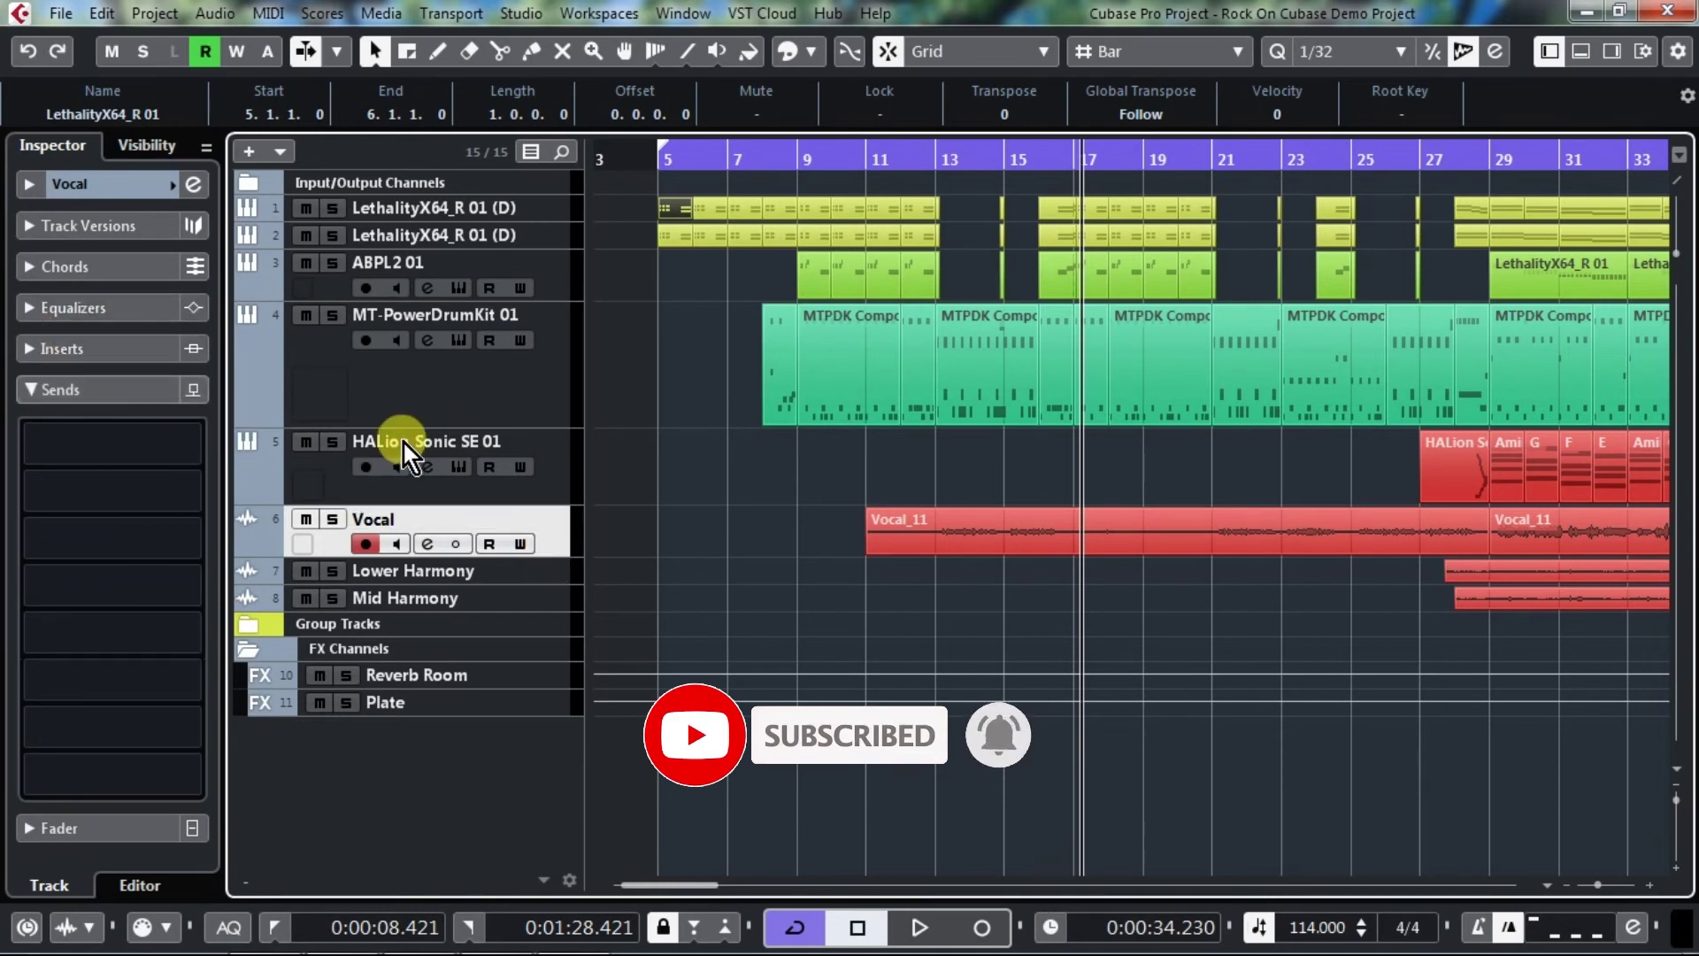
{"action": "left_click", "coordinate": [528, 626]}
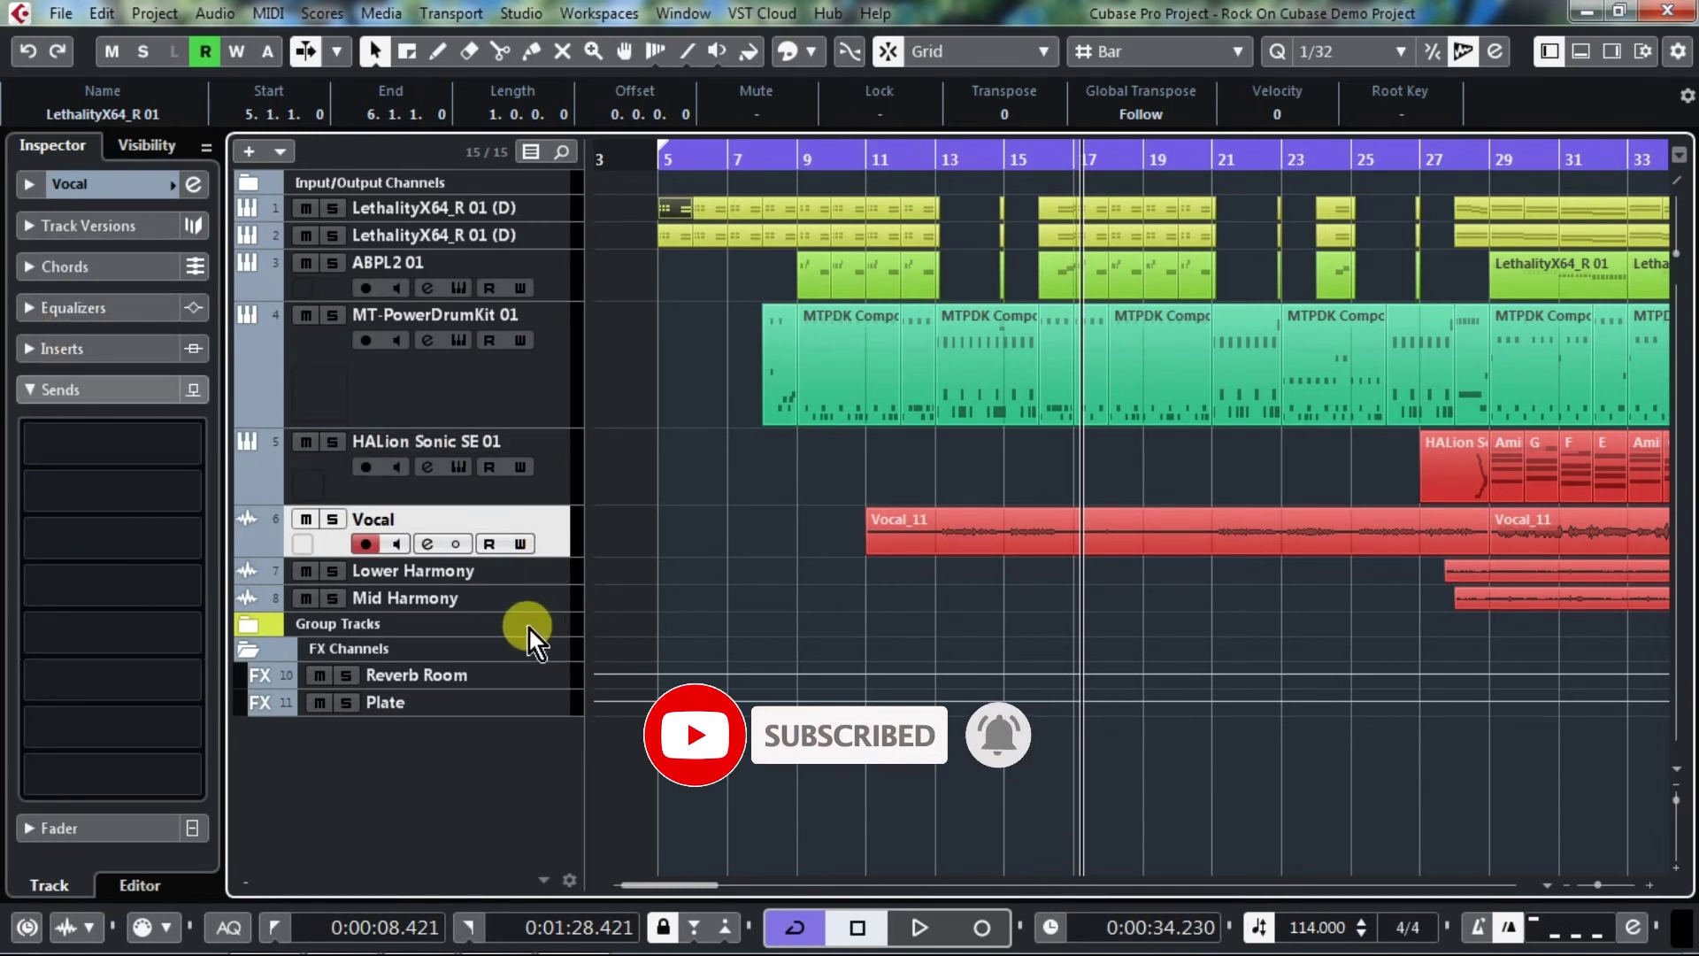
- Expand the Group Tracks folder, select the Vocal group channel and show its inserts
{"action": "left_click", "coordinate": [246, 630]}
{"action": "left_click", "coordinate": [371, 708]}
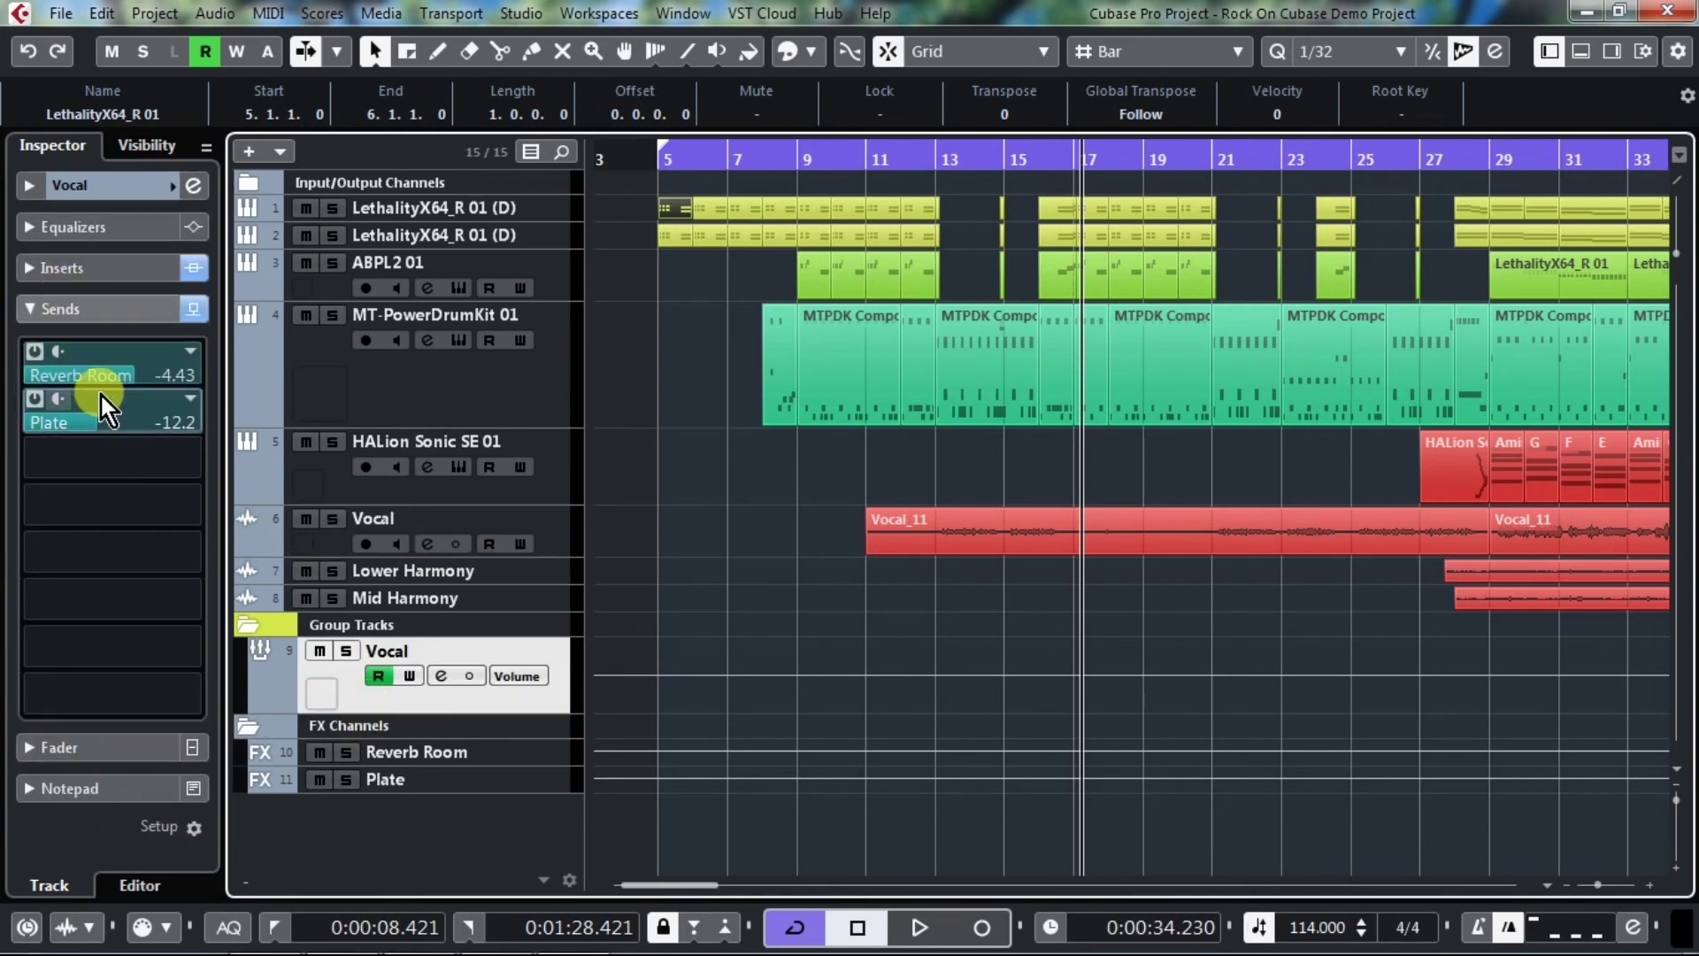
{"action": "left_click", "coordinate": [52, 268]}
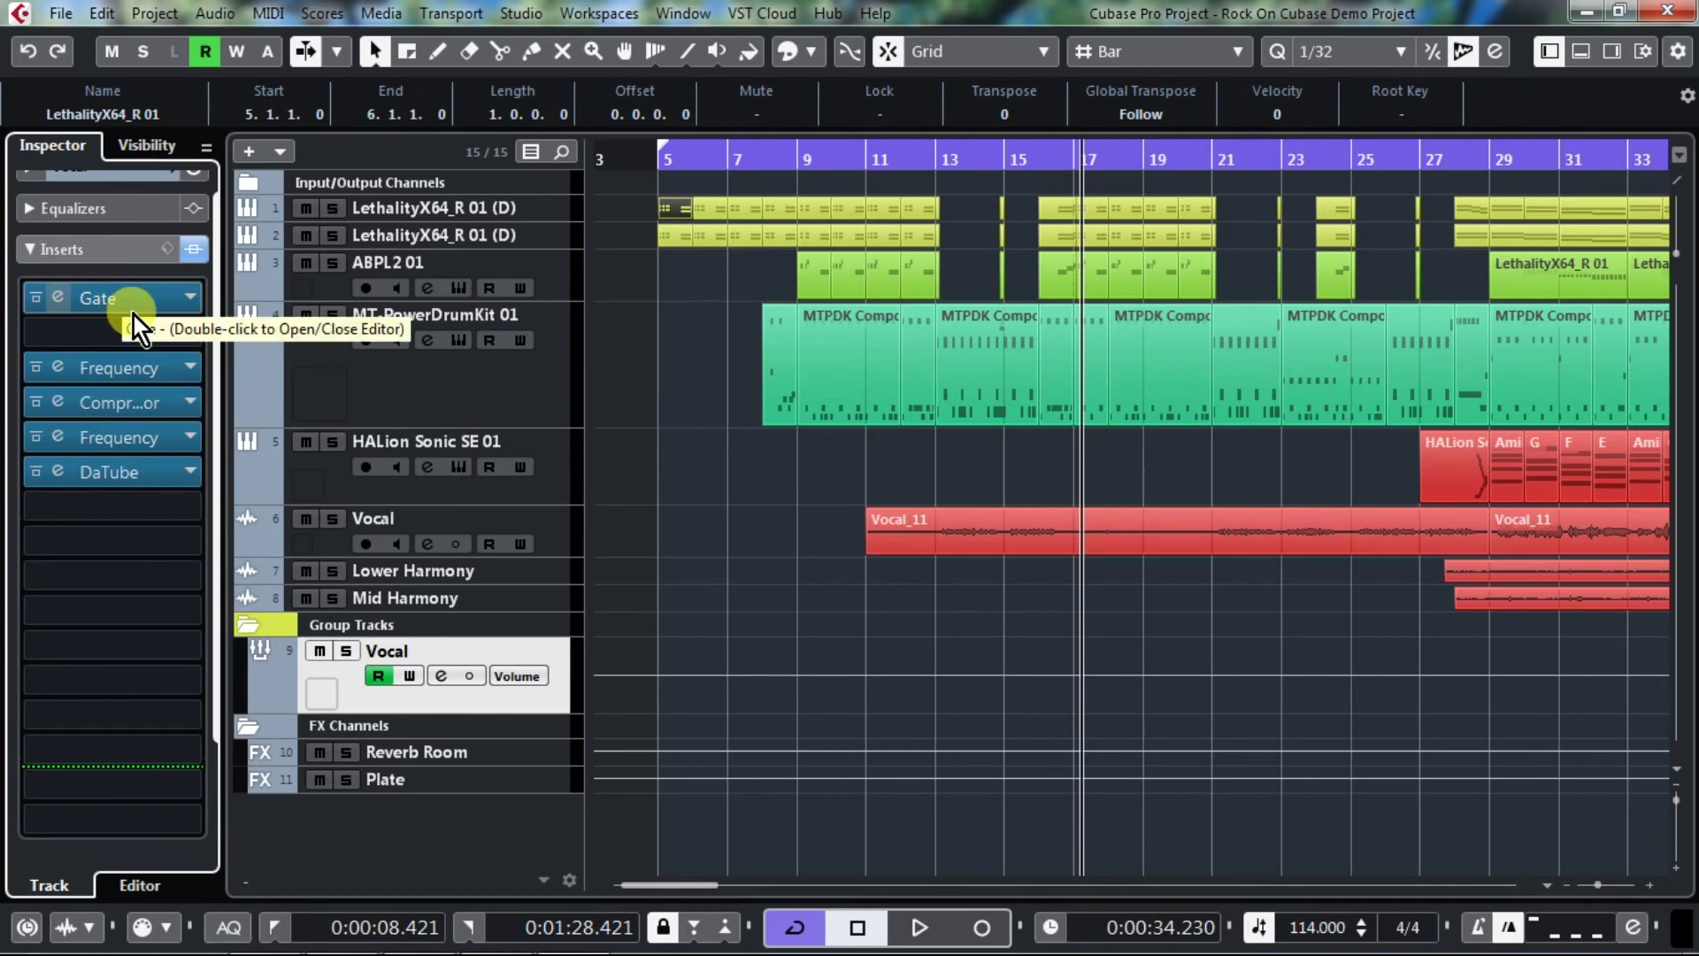
- Examine the settings of the Vocal group's first Frequency, Compressor, second Frequency and DaTube inserts one after another
{"action": "double_click", "coordinate": [135, 369]}
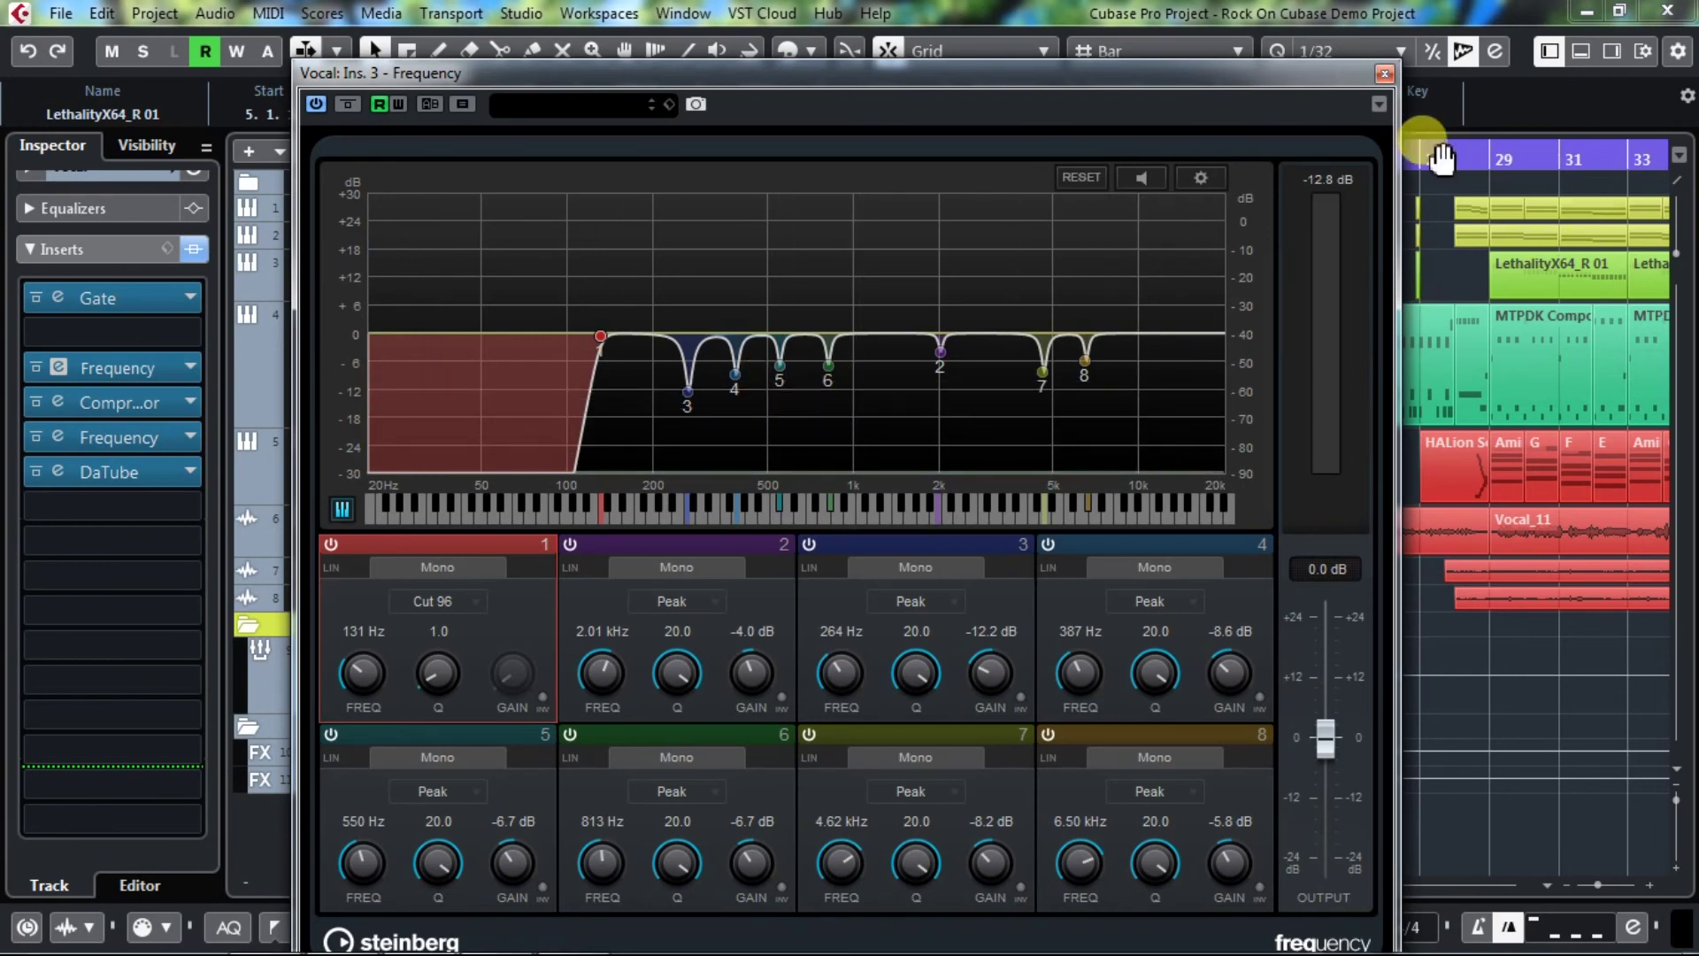
{"action": "left_click", "coordinate": [1384, 74]}
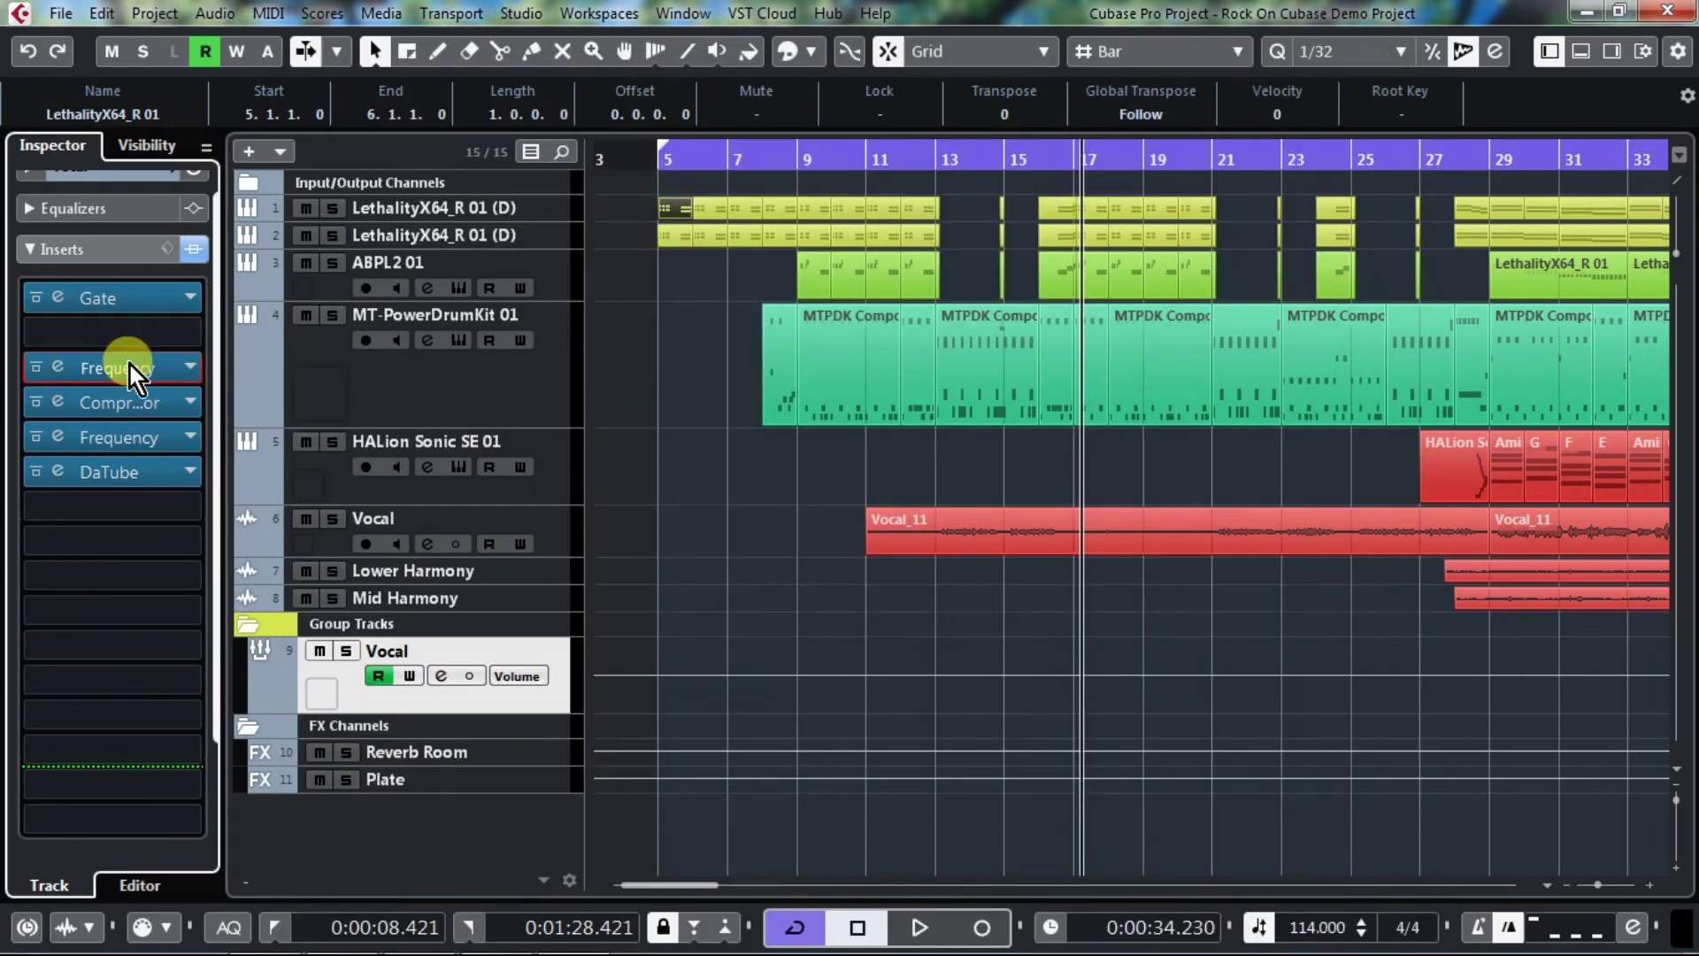
{"action": "left_click", "coordinate": [98, 402]}
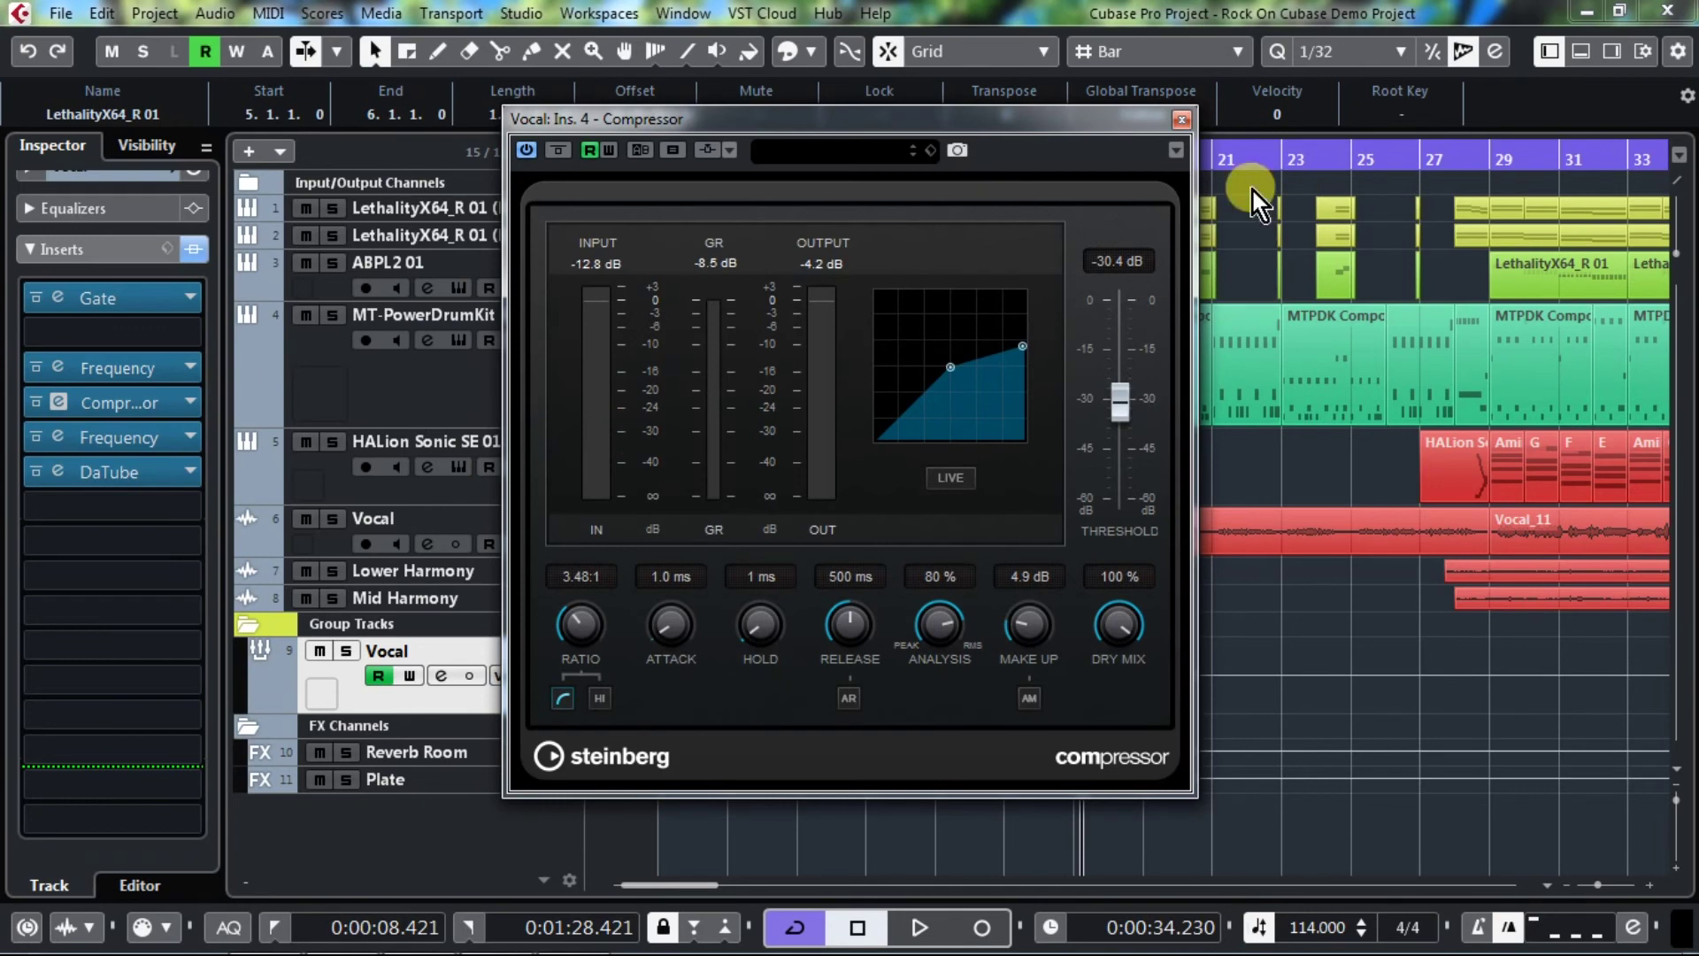
{"action": "left_click", "coordinate": [1182, 120]}
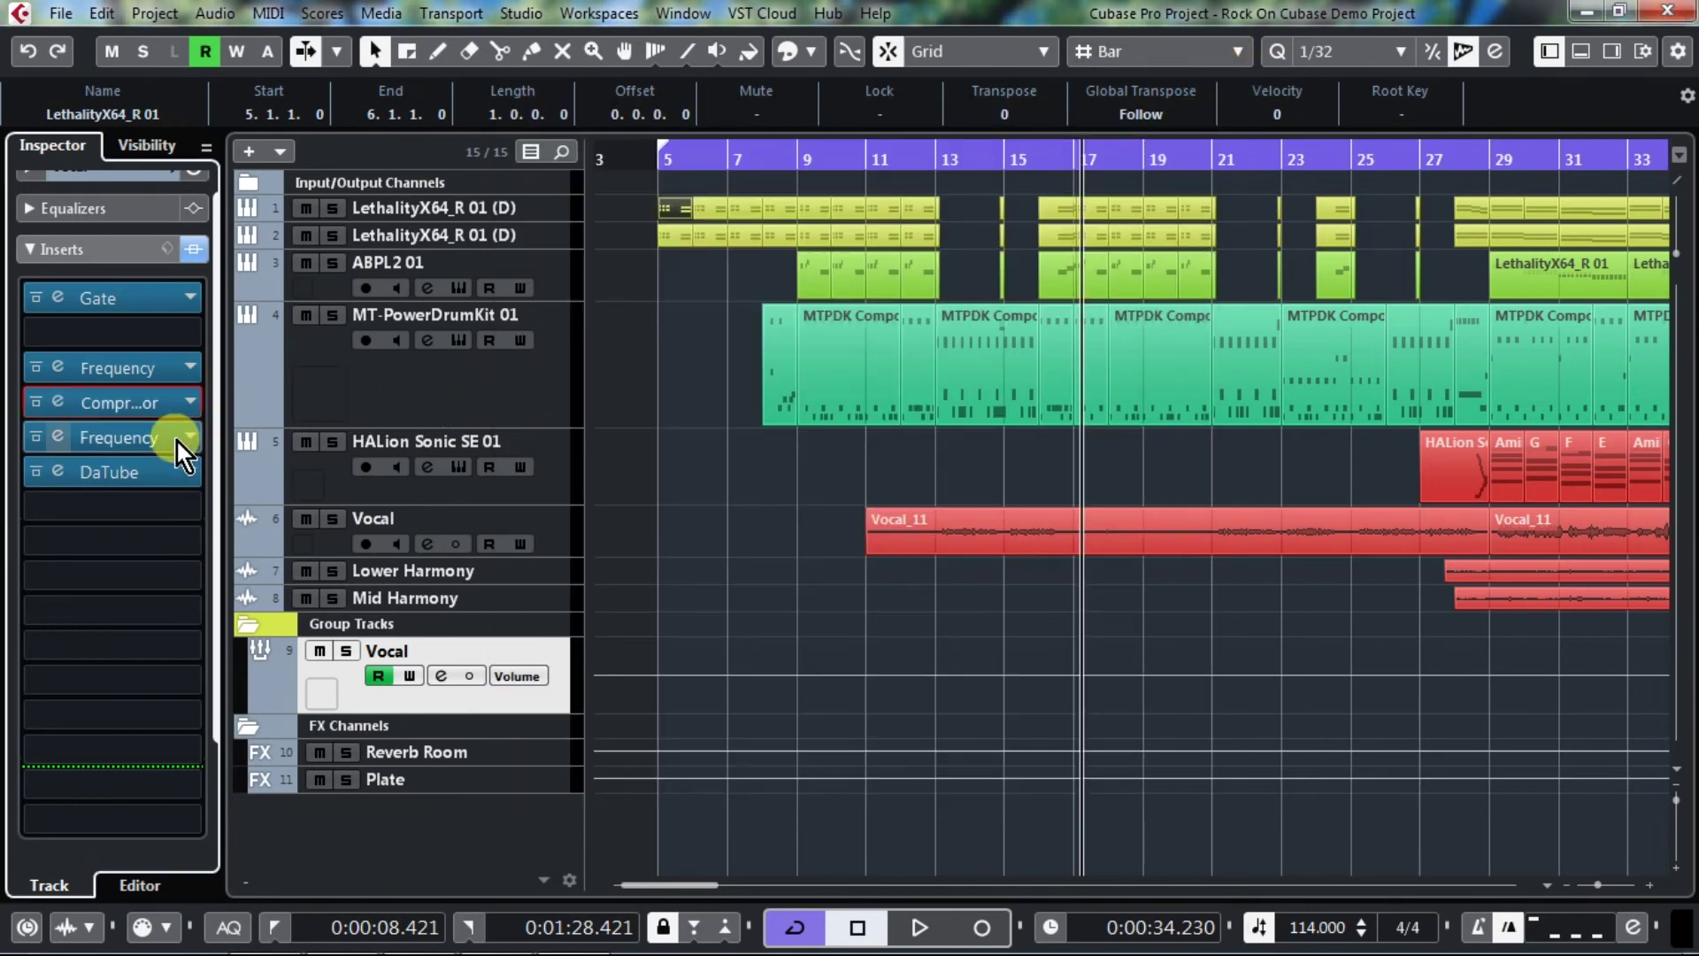
{"action": "left_click", "coordinate": [141, 439]}
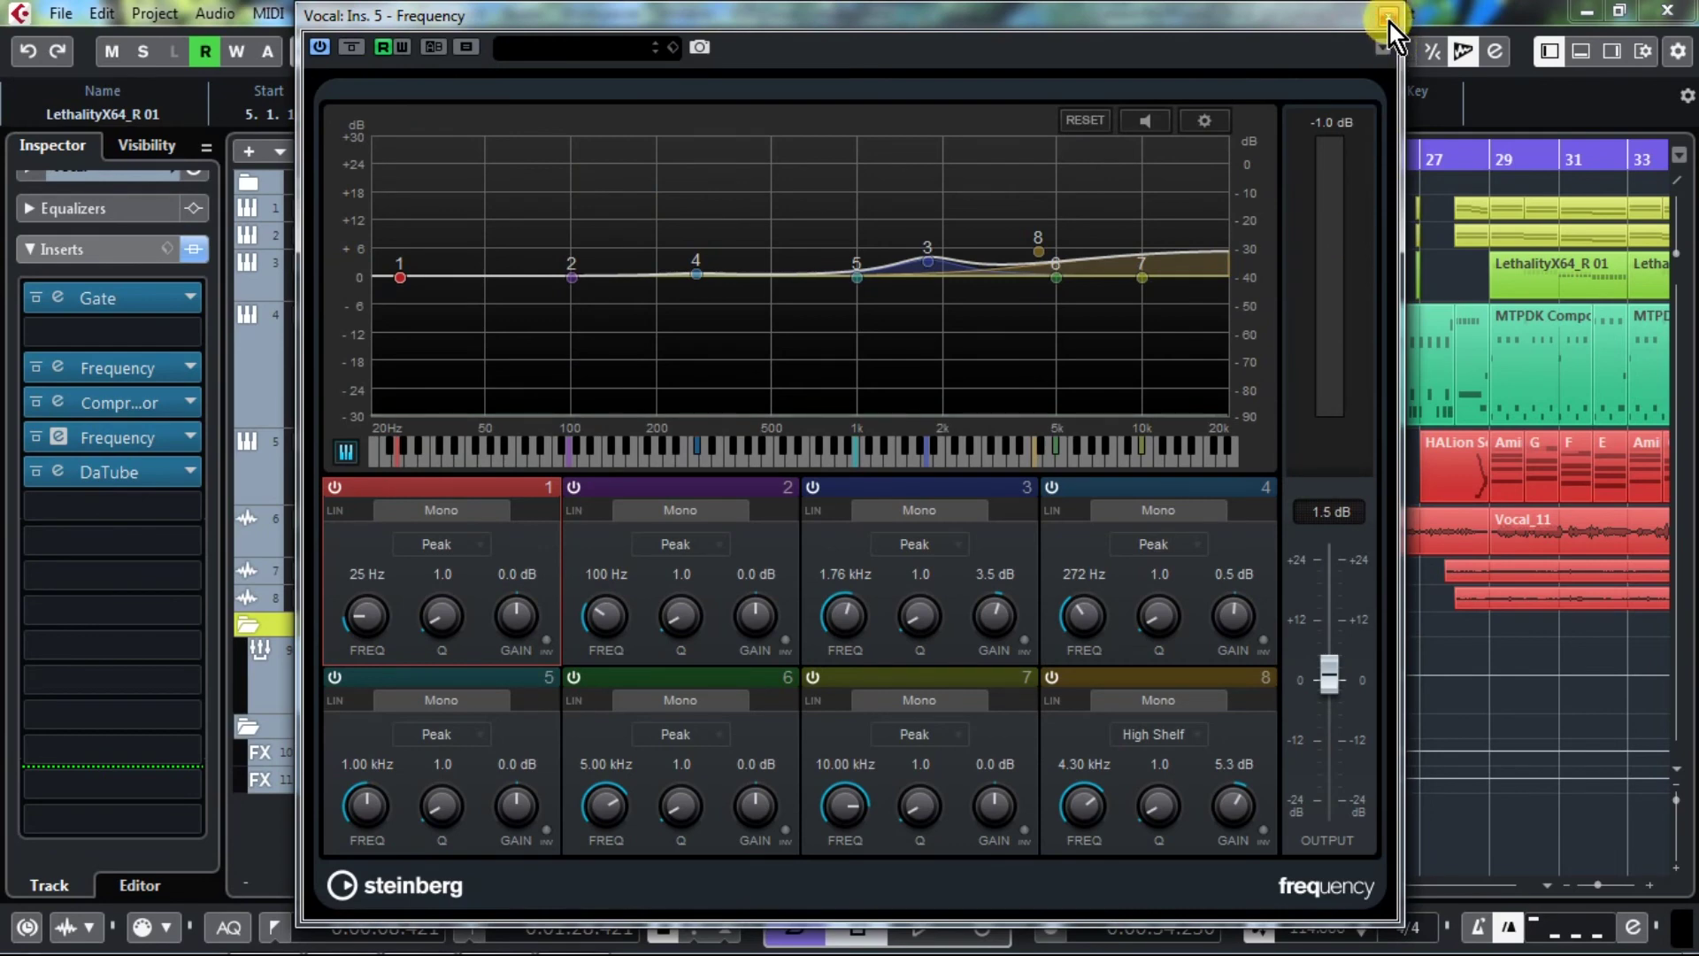
{"action": "left_click", "coordinate": [1388, 20]}
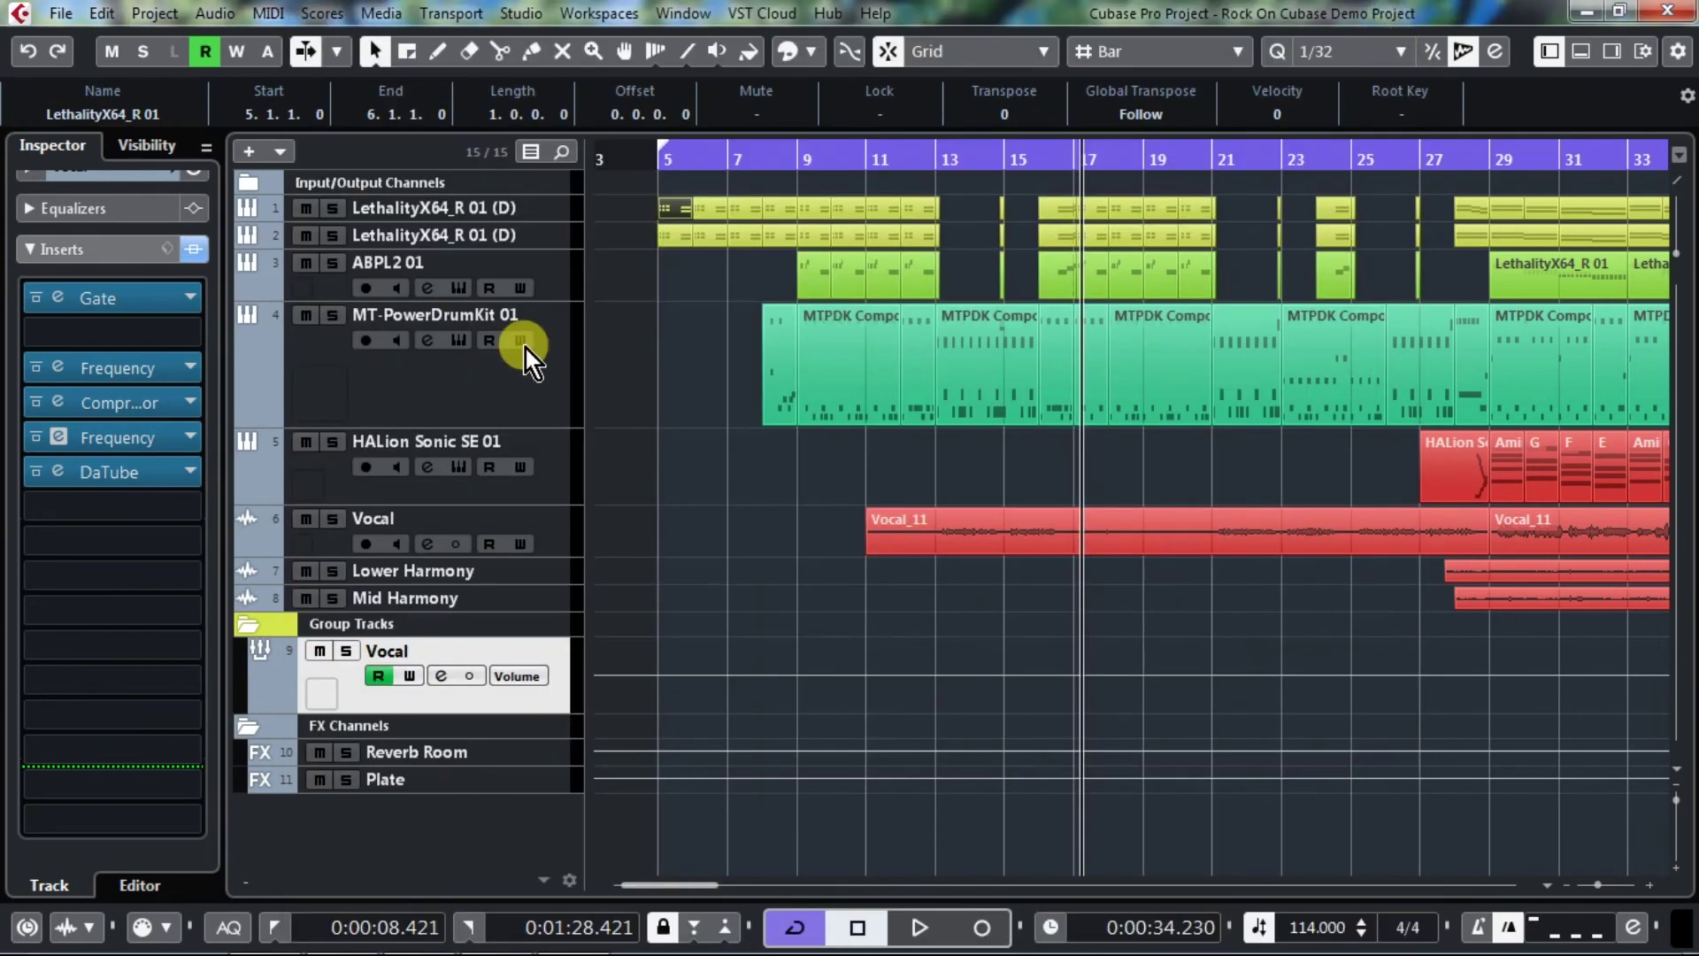
{"action": "left_click", "coordinate": [136, 475]}
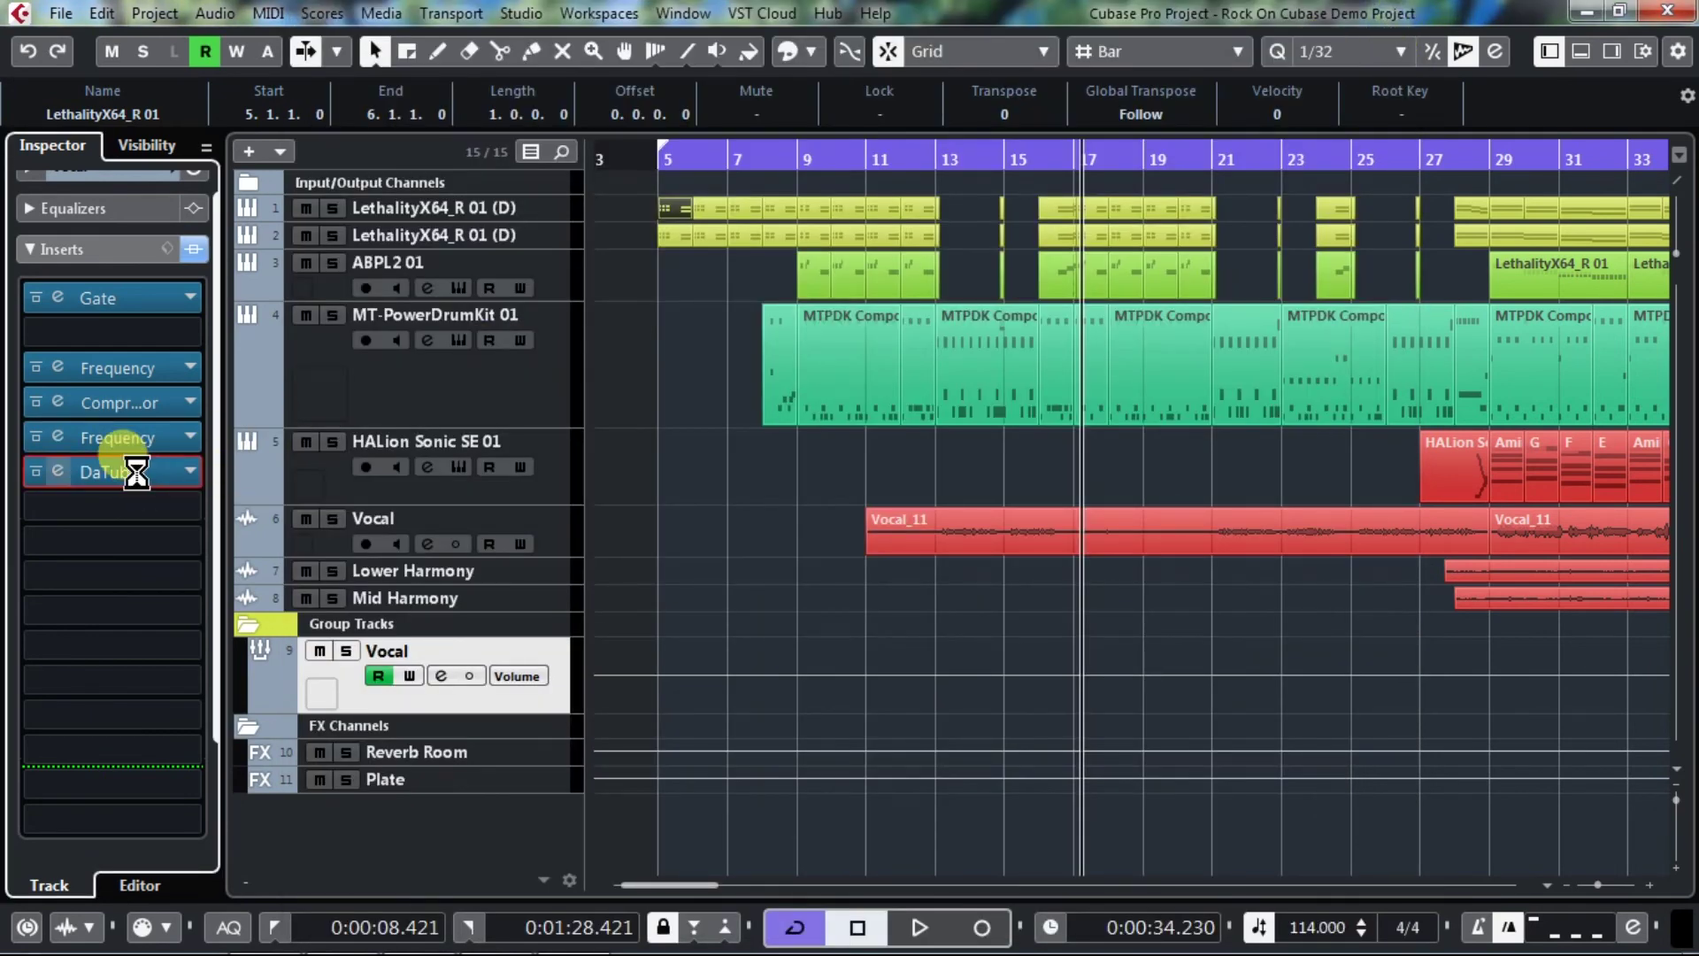
{"action": "left_click", "coordinate": [1024, 322]}
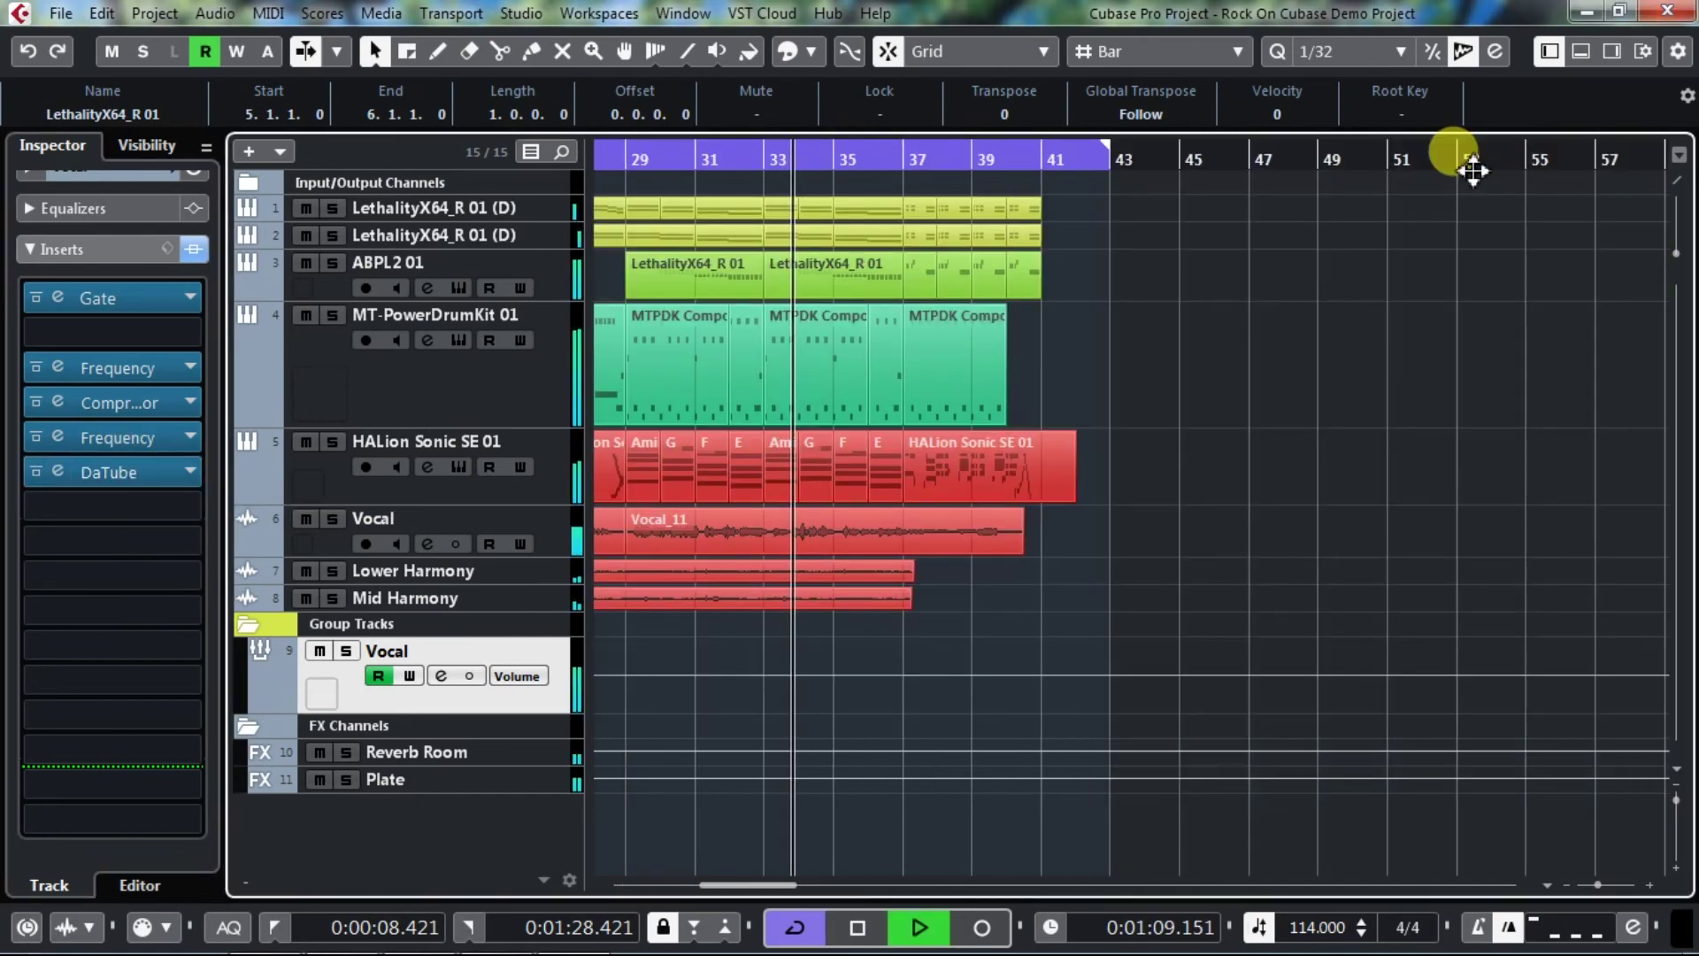
- Stop the playback near the end of the song and play the full arrangement again from around bar 13
{"action": "key", "text": "space"}
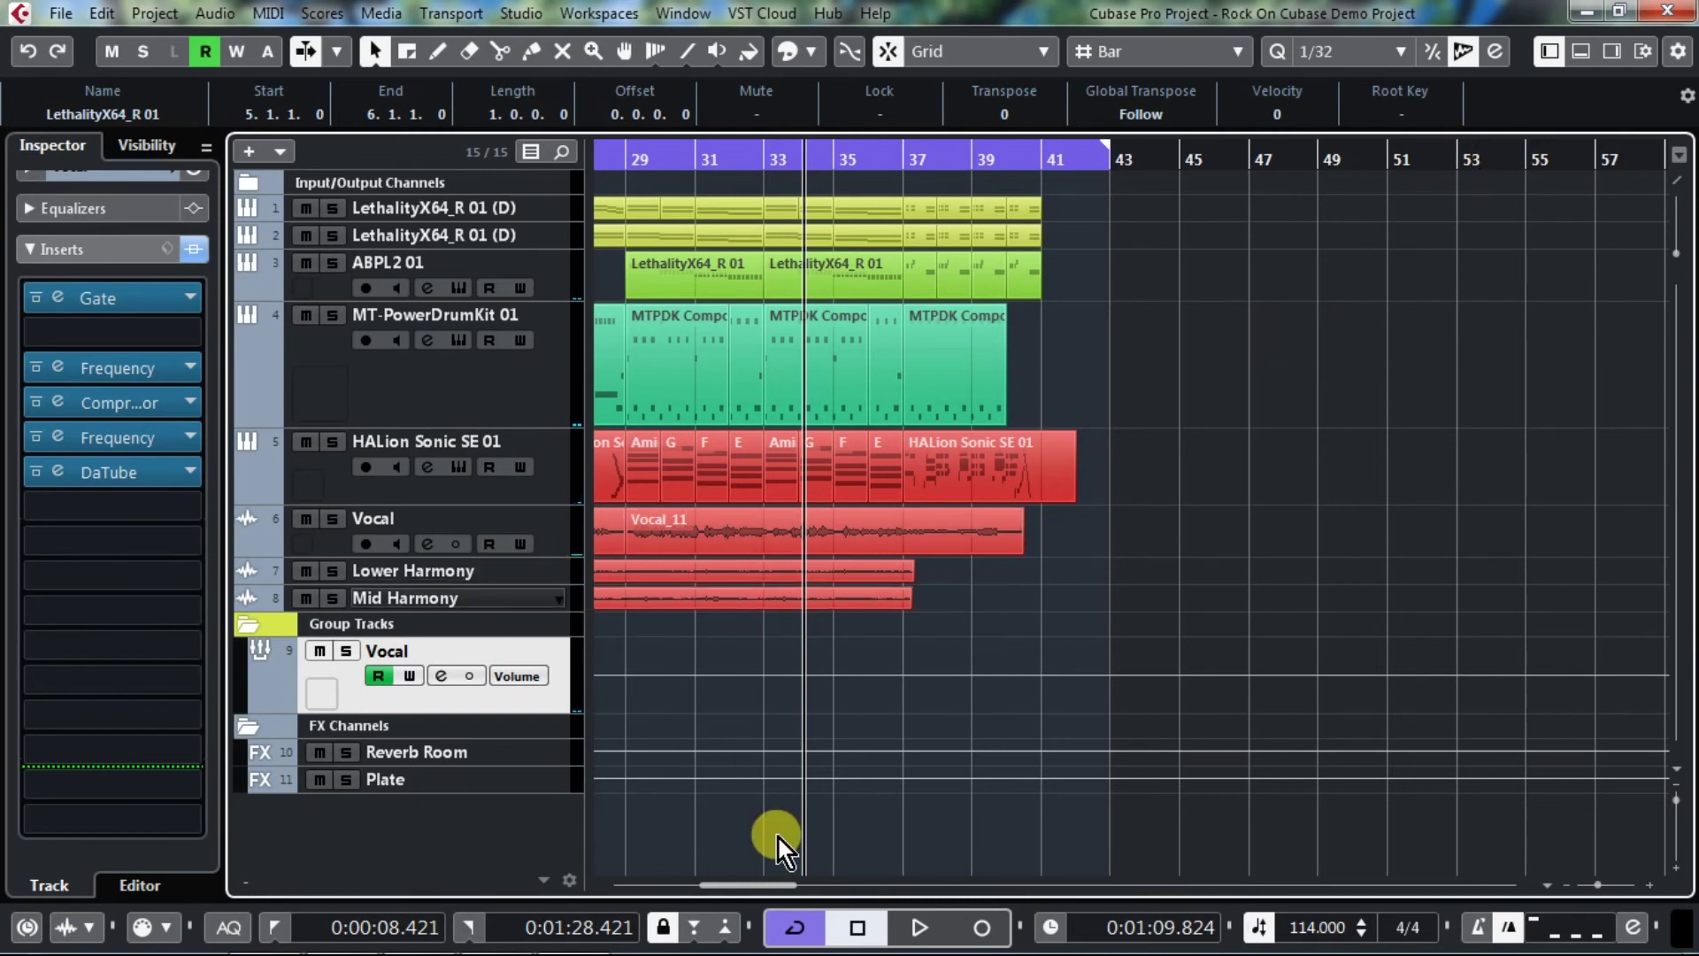
{"action": "left_click_drag", "start_coordinate": [777, 884], "coordinate": [766, 884]}
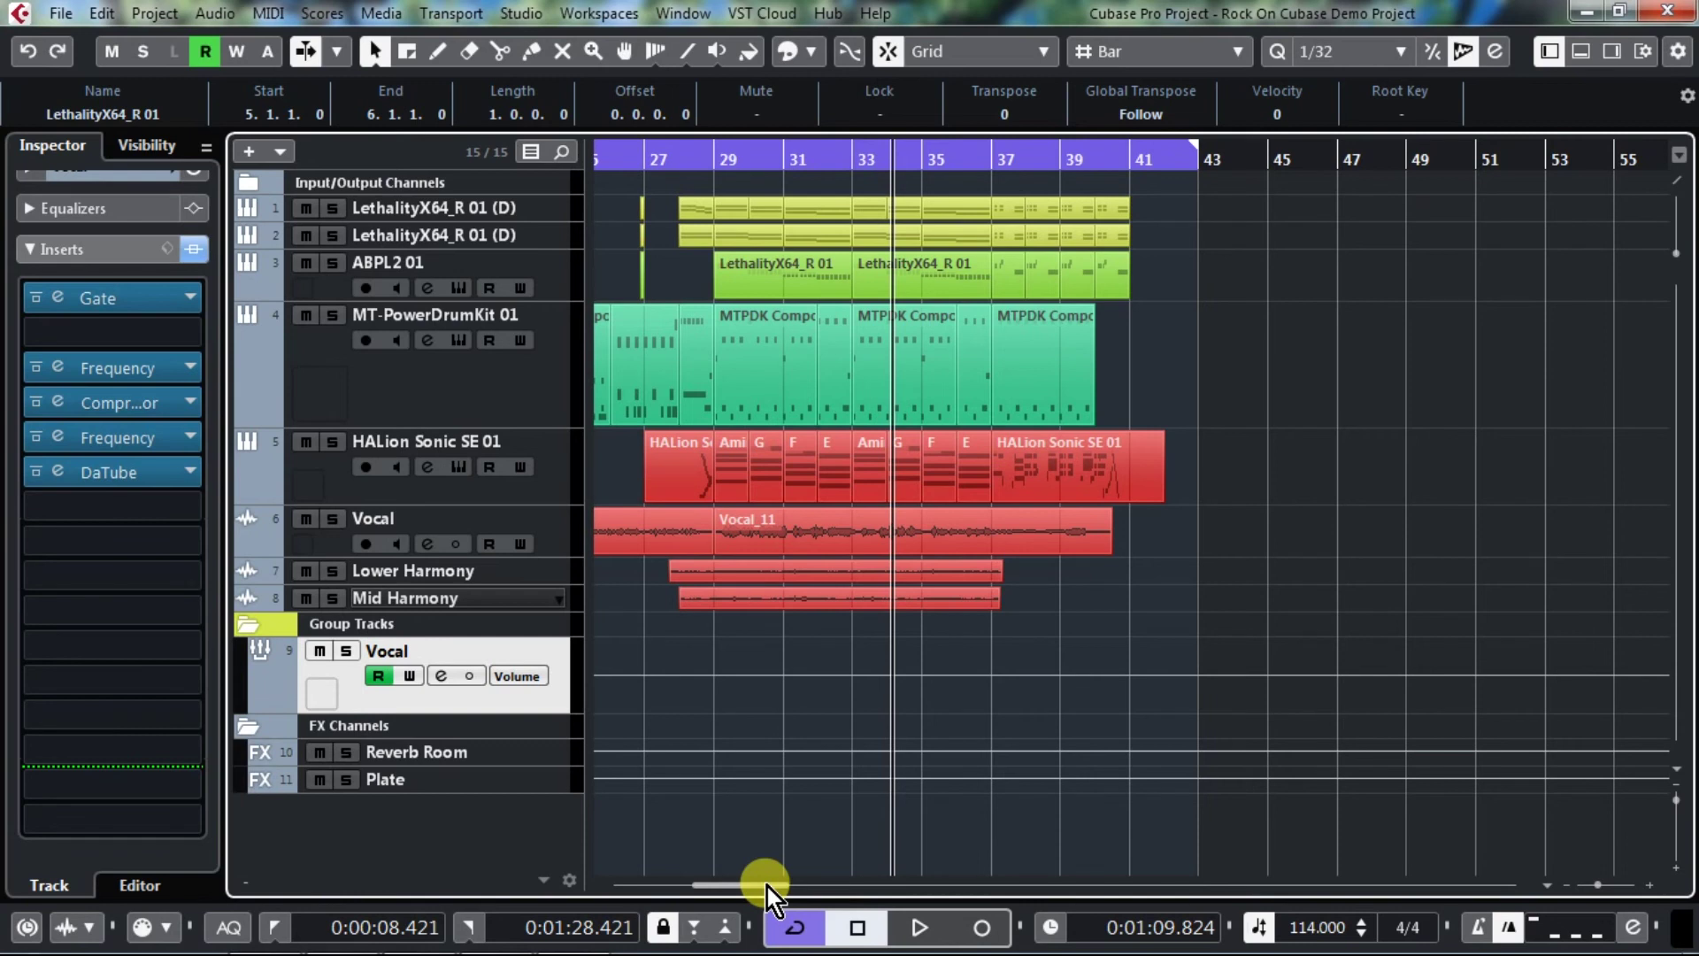
{"action": "left_click_drag", "start_coordinate": [767, 887], "coordinate": [728, 896]}
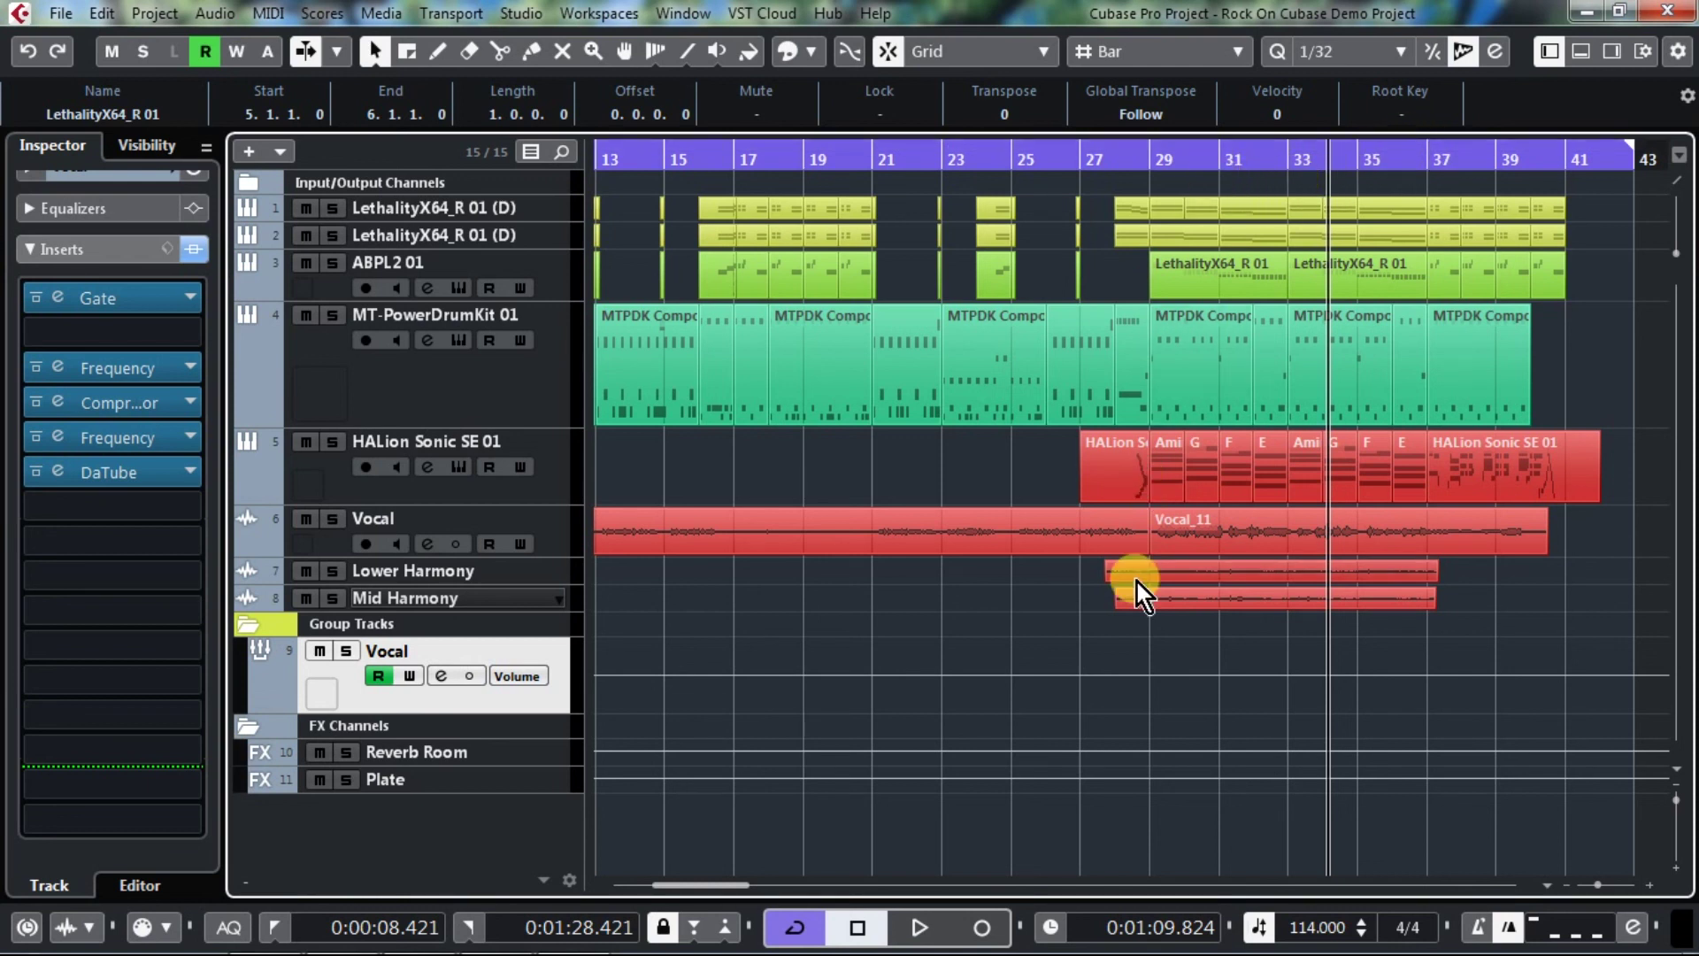
{"action": "left_click_drag", "start_coordinate": [1600, 889], "coordinate": [1590, 885]}
{"action": "double_click", "coordinate": [739, 161]}
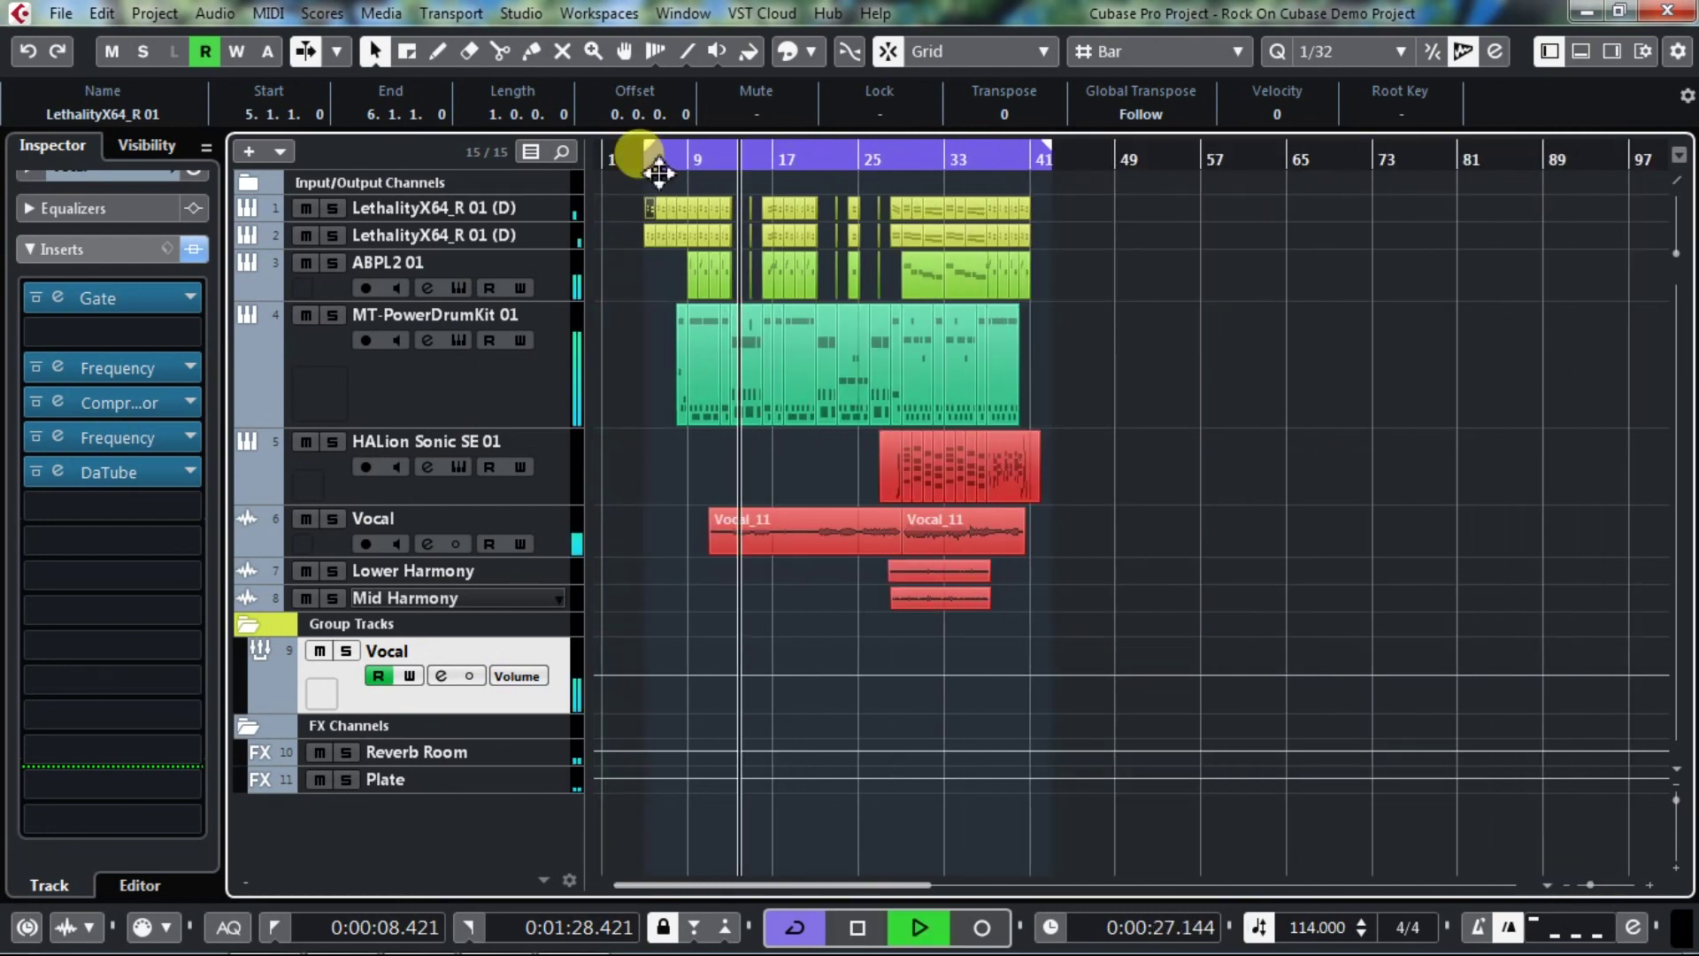